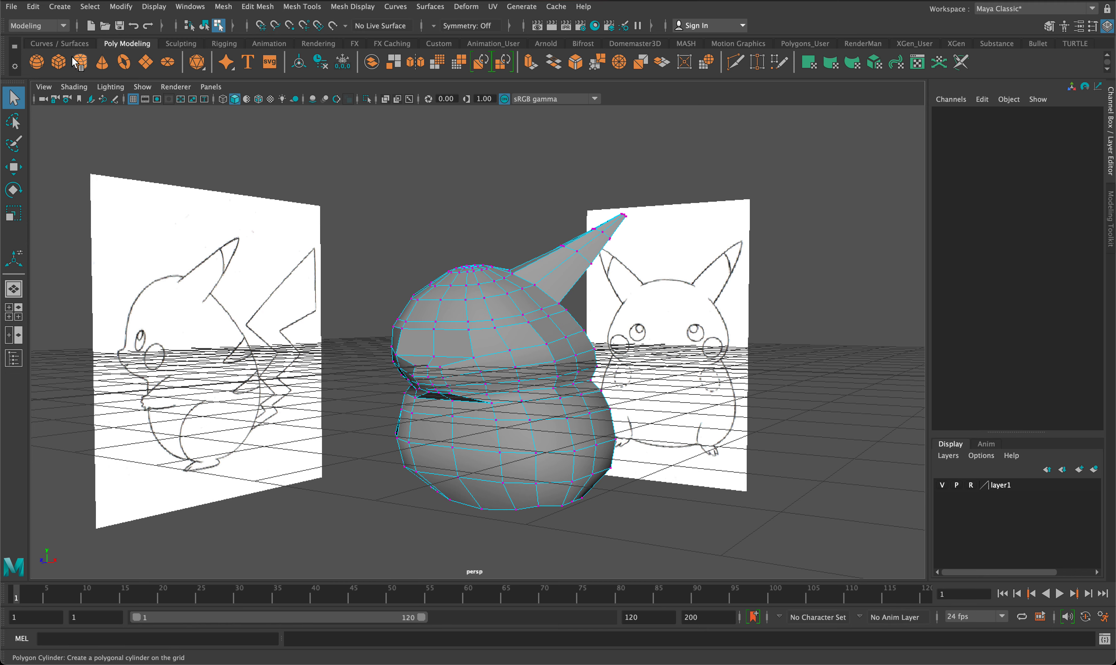
Create a polygon sphere and move it beside the body to about 4.3 in X
left_click(37, 63)
key("w")
left_click_drag(548, 363, 756, 393)
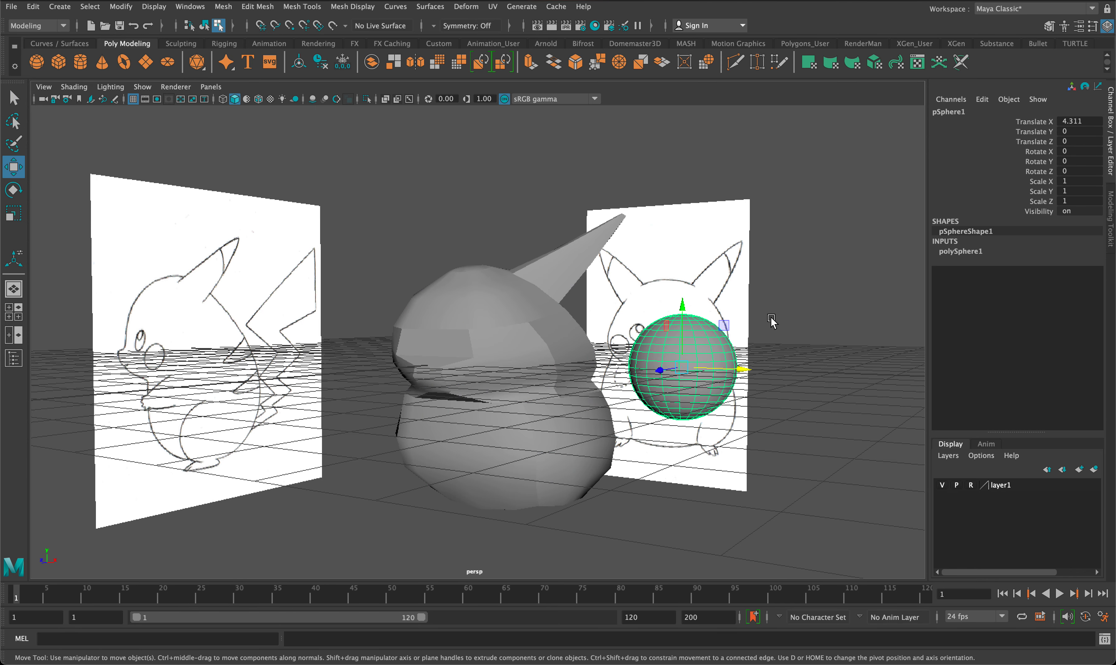
Set the sphere's axis and height subdivisions both to 8
left_click(977, 251)
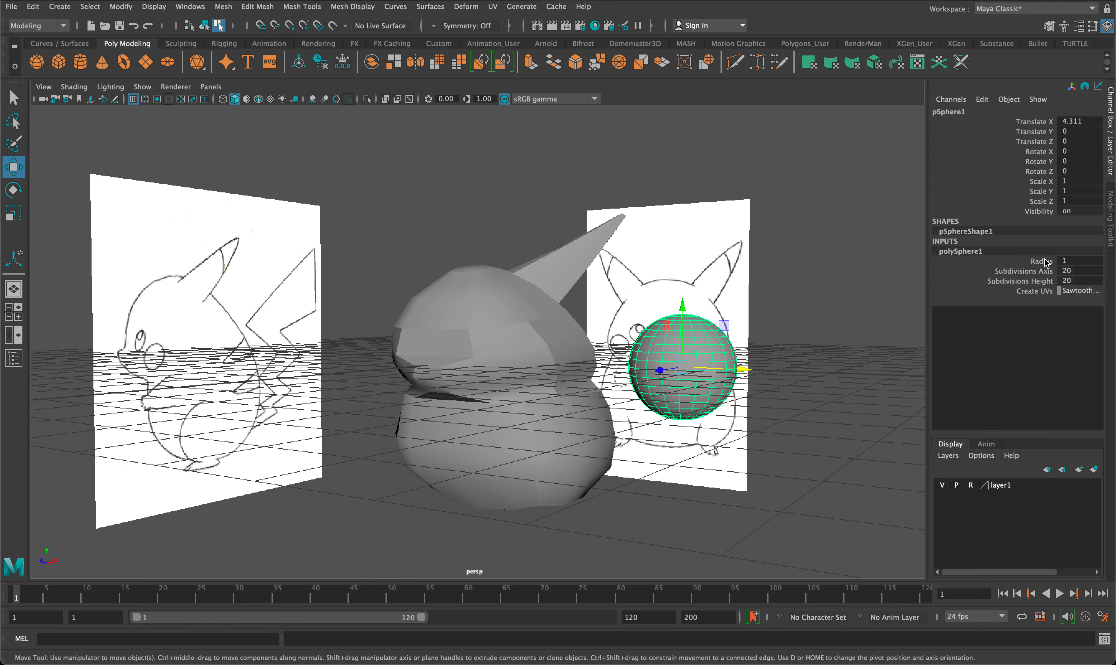
left_click_drag(1054, 274, 1051, 281)
left_click(1062, 281)
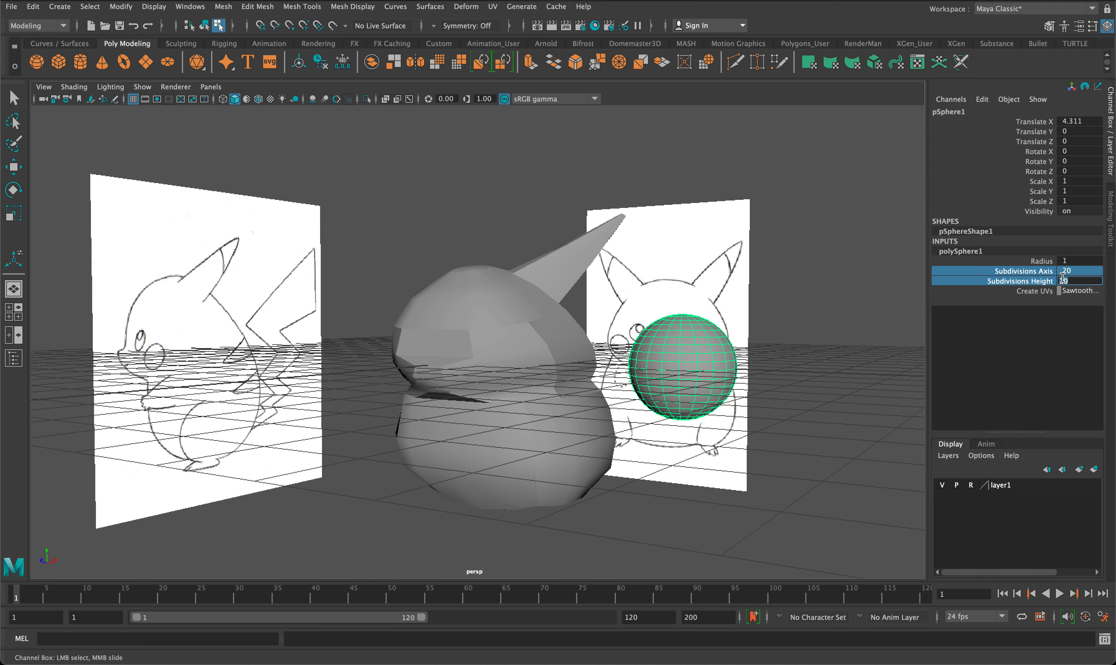
type("8")
key("Return")
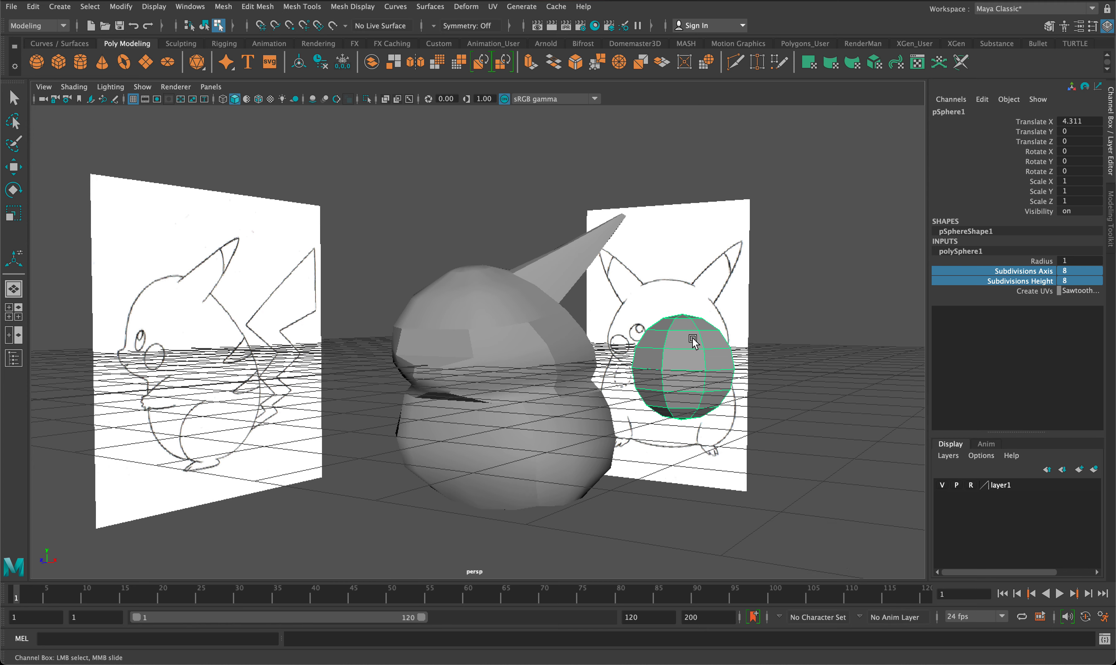
Rotate the sphere 90 degrees about Z so its poles face sideways
key("e")
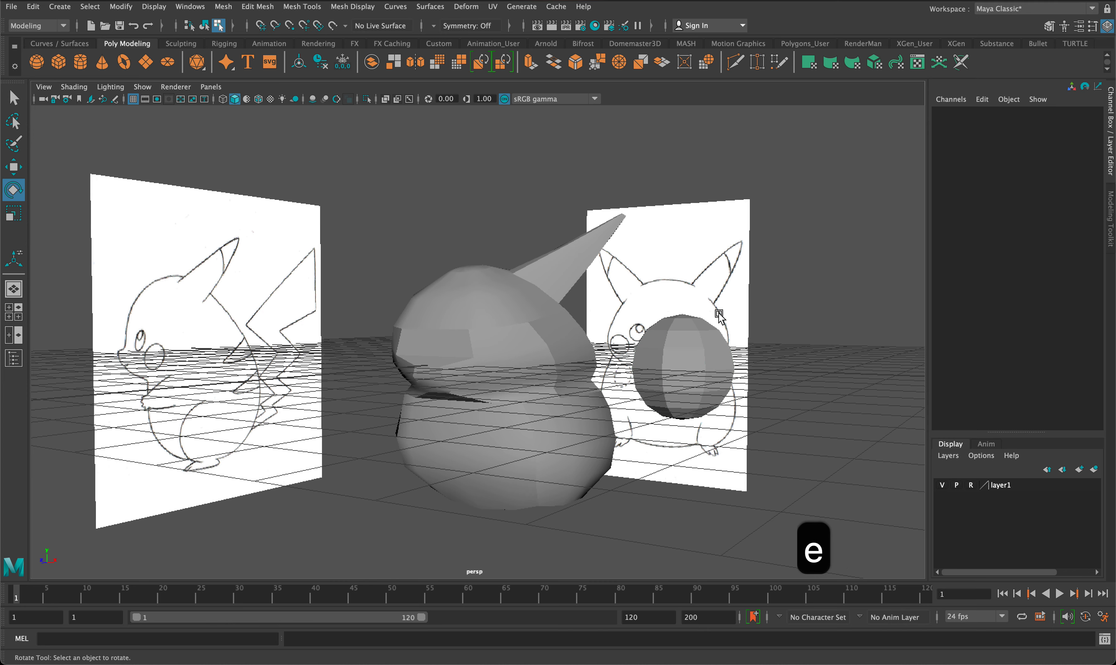
key("e")
right_click_drag(685, 324, 741, 312)
left_click_drag(724, 331, 735, 362)
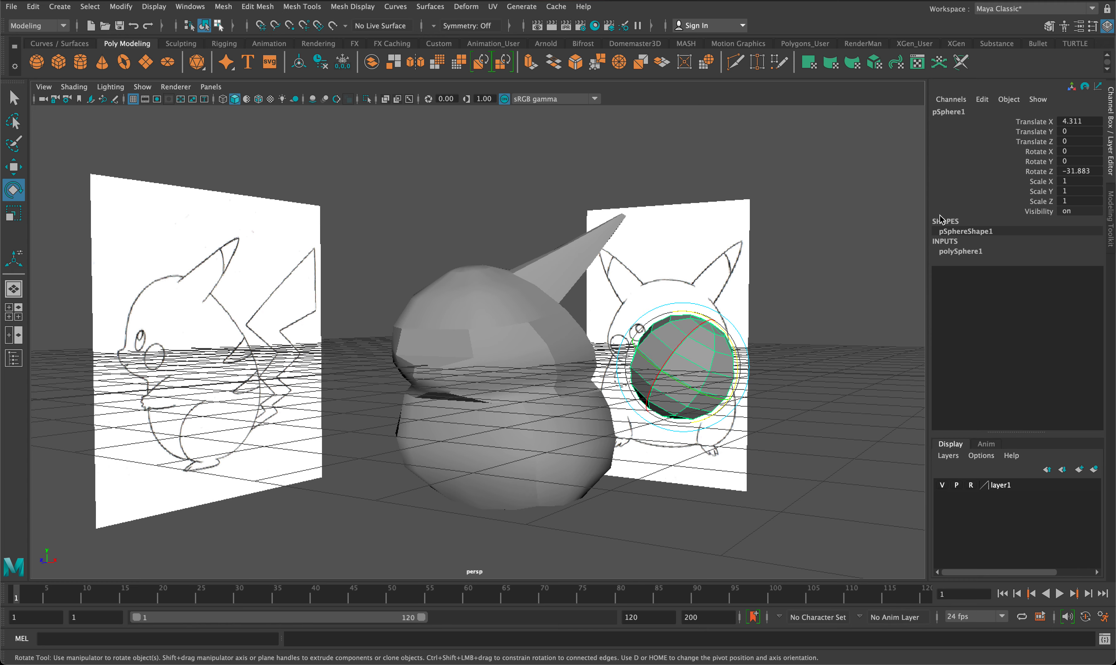
double_click(1091, 171)
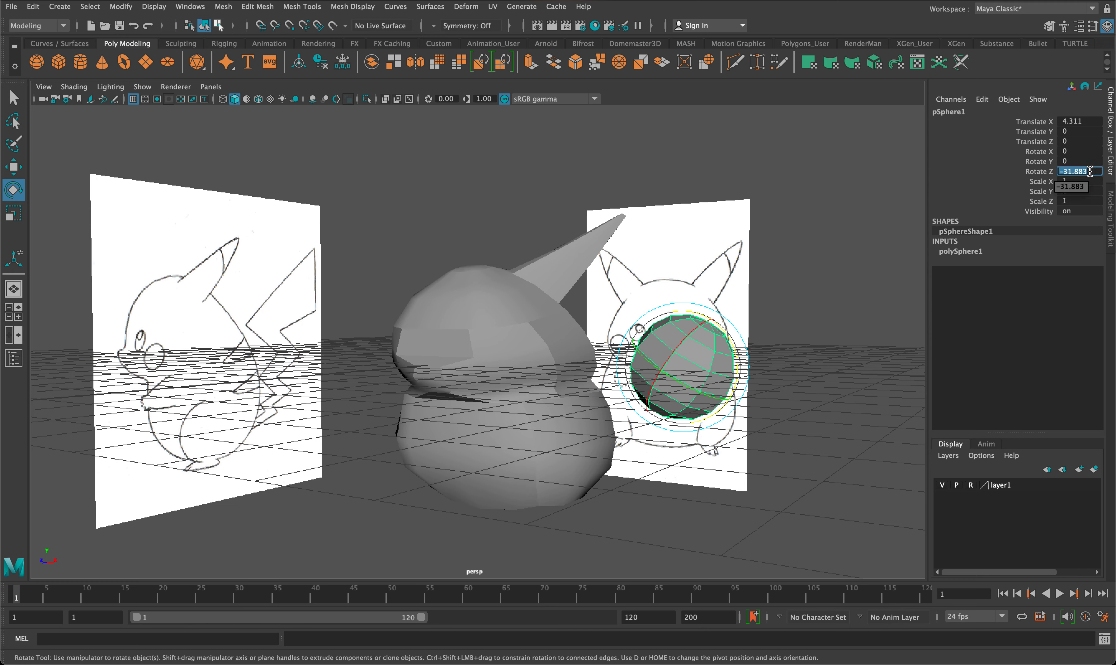
type("90")
key("Return")
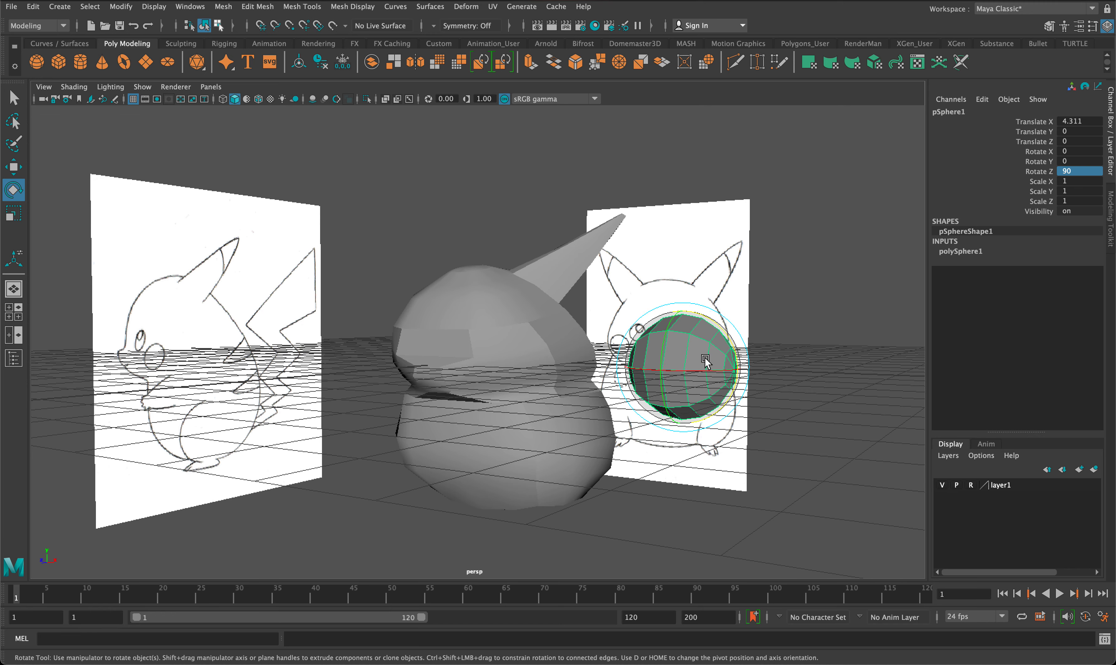
In the front view, place the sphere over the character's leg at about X 1.38, Y -2.15, scaled uniformly to 0.88
key("q")
key("space")
key("space")
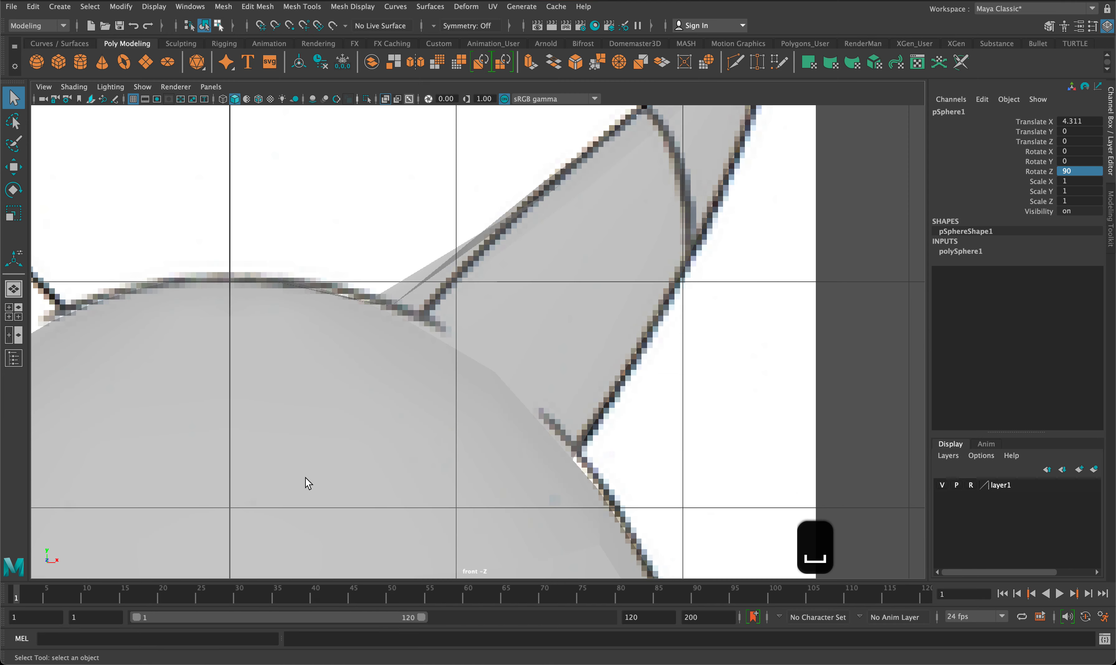
key("f")
scroll(349, 471, "down", 5)
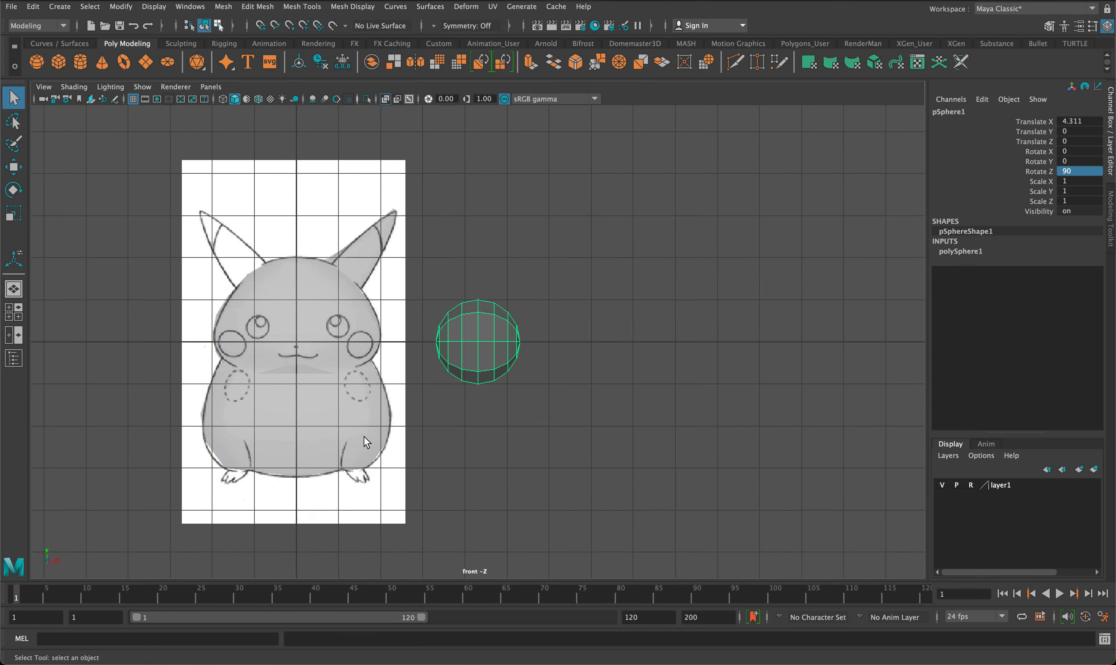
right_click(484, 332)
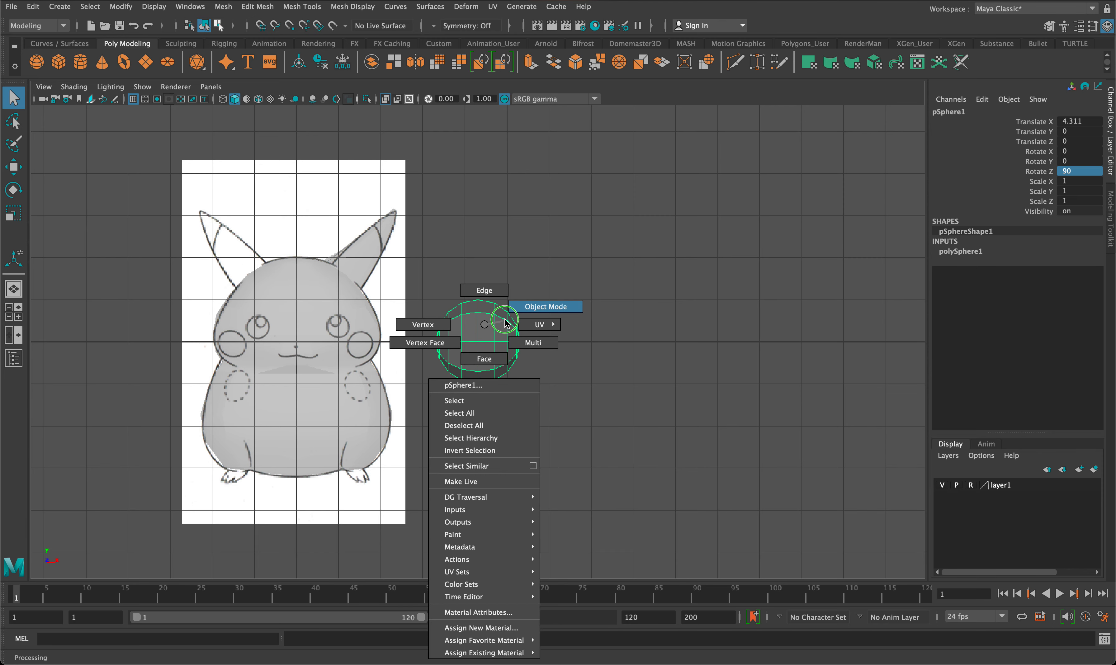
left_click(512, 313)
key("w")
left_click_drag(483, 343, 361, 435)
key("r")
key("w")
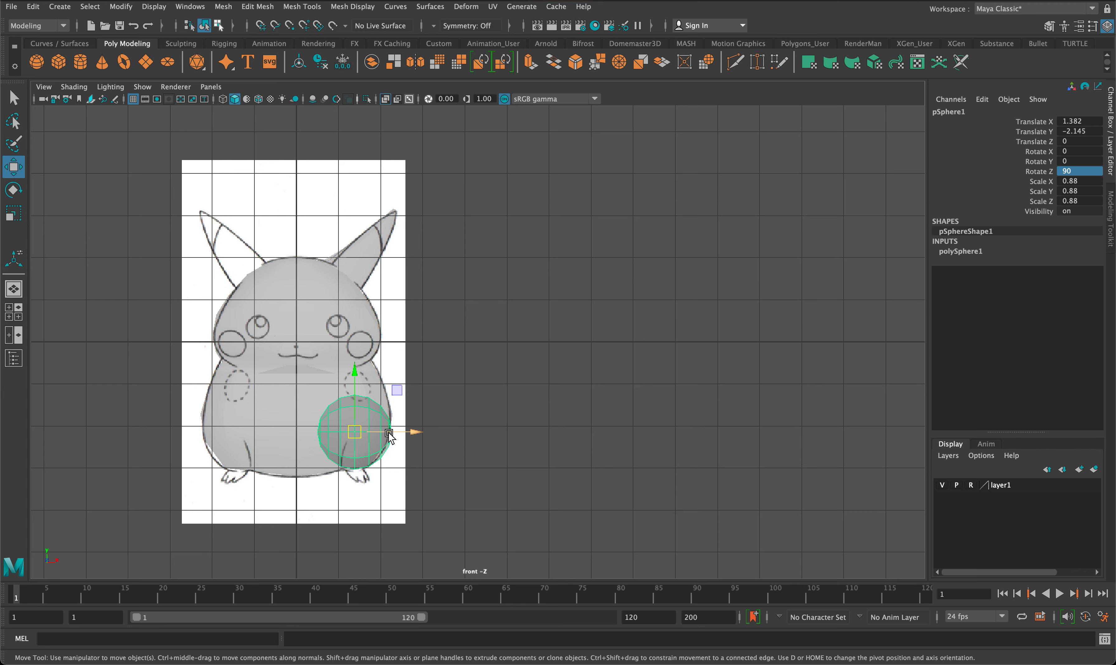
Narrow the sphere to a Y scale of about 0.59 and shift it outward to about X 1.63
key("r")
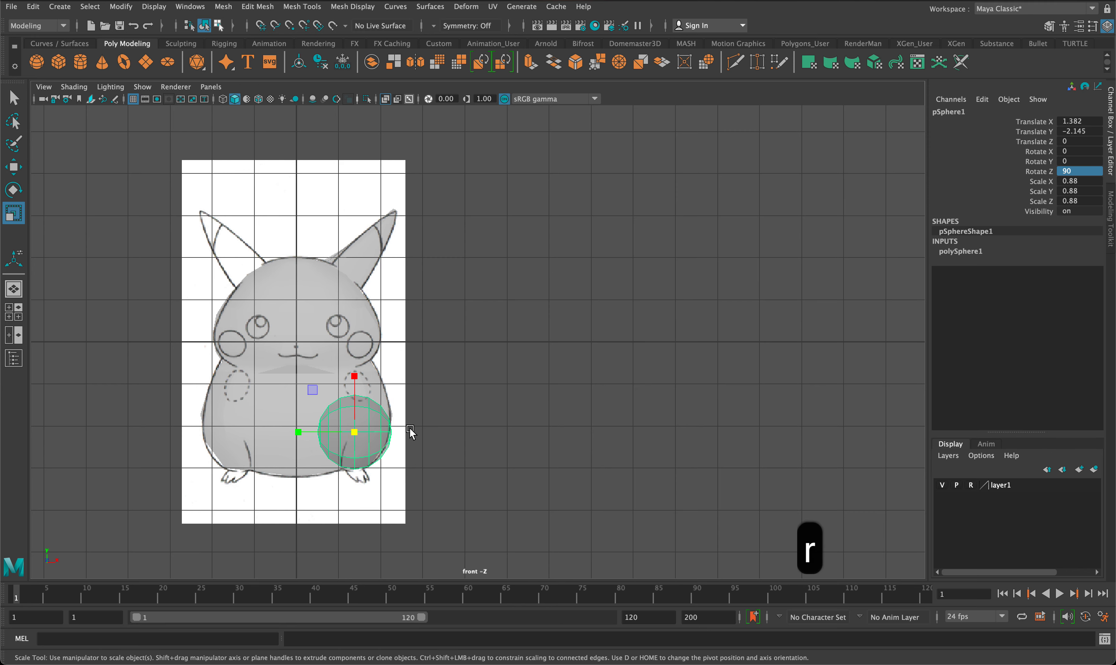
left_click_drag(297, 432, 315, 433)
key("w")
mouse_move(407, 431)
left_mouse_down()
mouse_move(422, 432)
mouse_move(418, 417)
left_mouse_up()
key("e")
key("super+z")
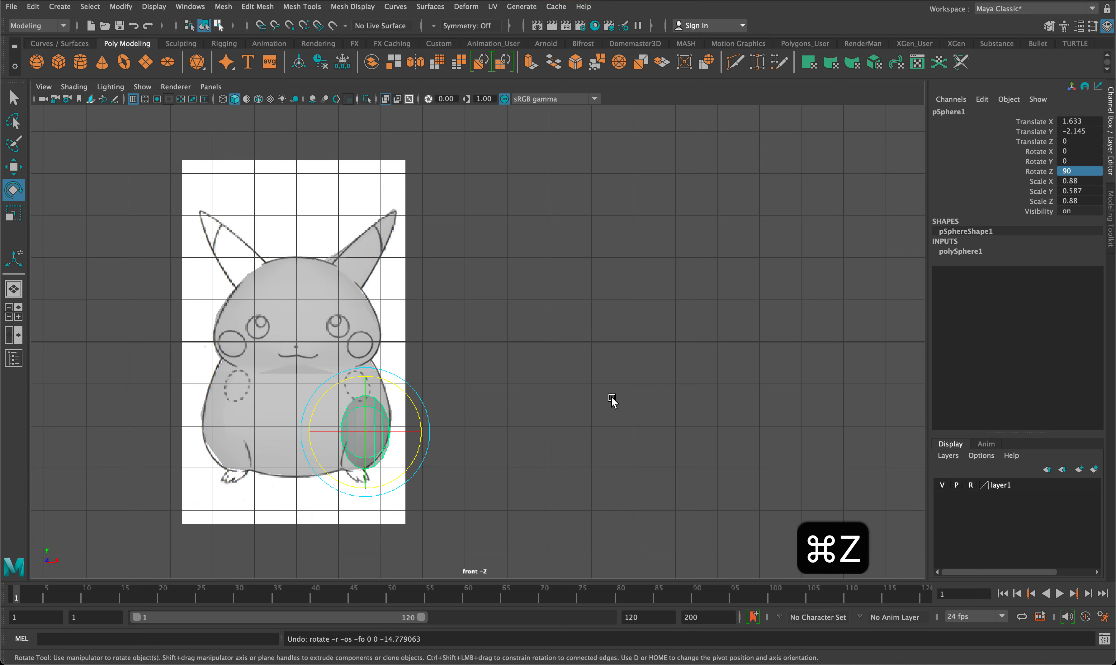
In the side view, align the sphere with the drawn thigh at about Y -2.38, Z -0.41
key("space")
key("space")
key("space")
key("f")
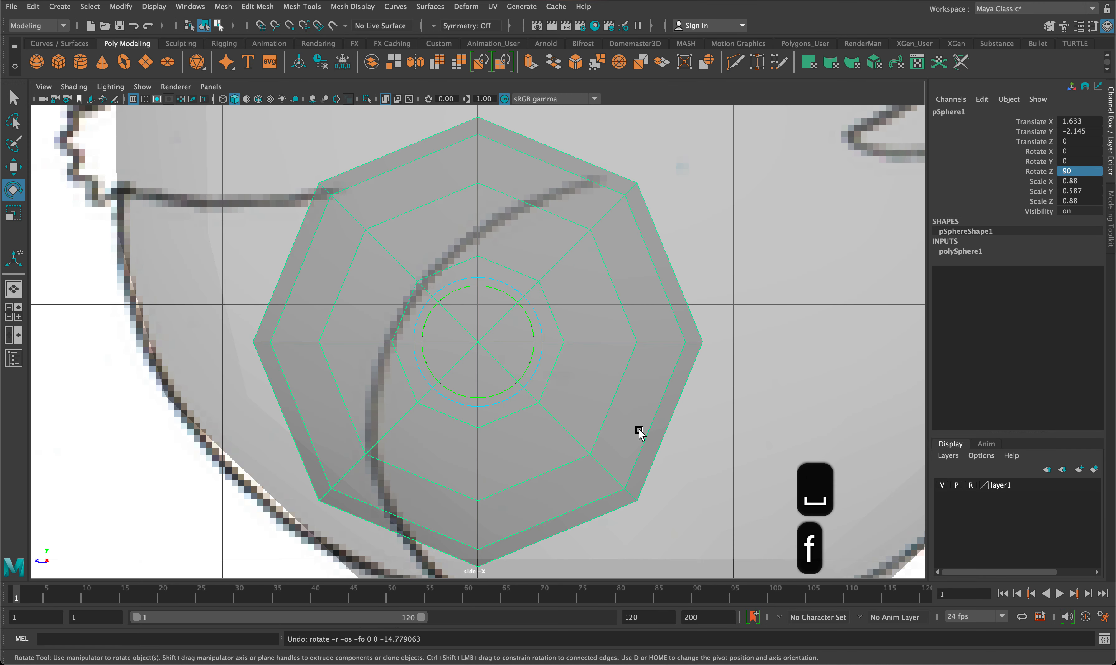
scroll(633, 433, "down", 3)
scroll(633, 433, "up", 2)
key("w")
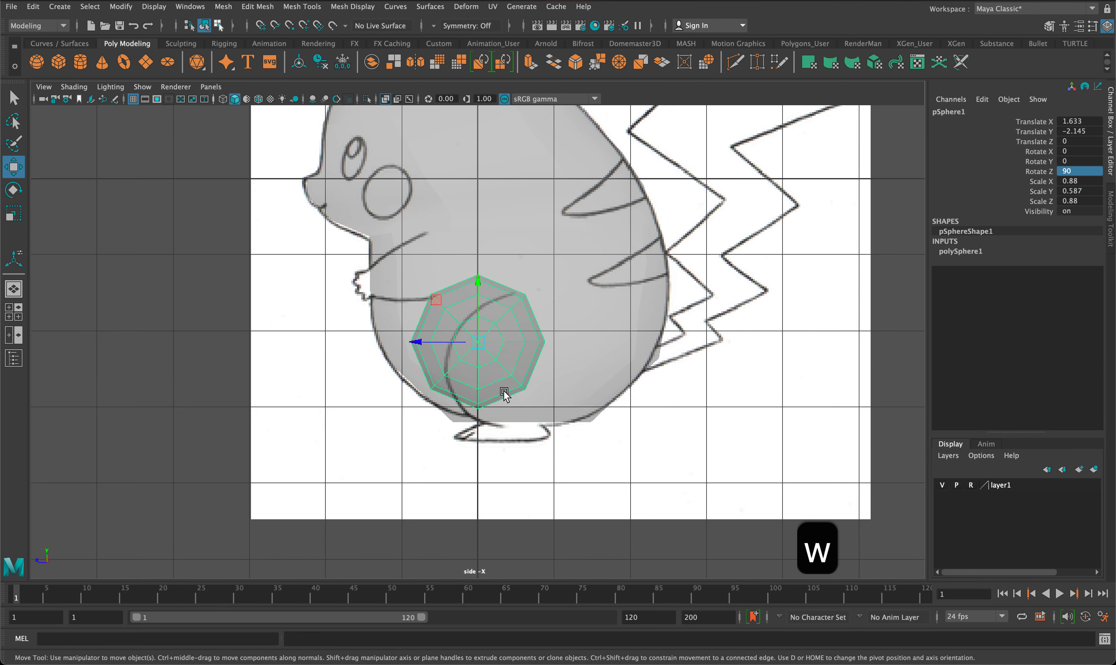
left_click_drag(479, 348, 511, 362)
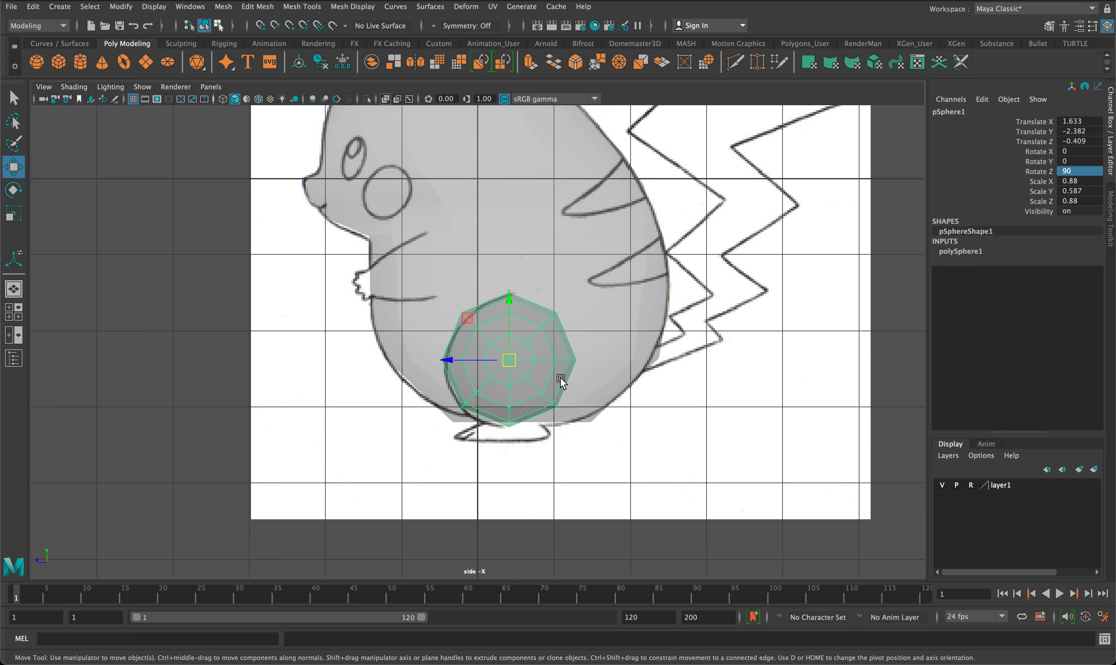
right_click_drag(546, 328, 545, 313)
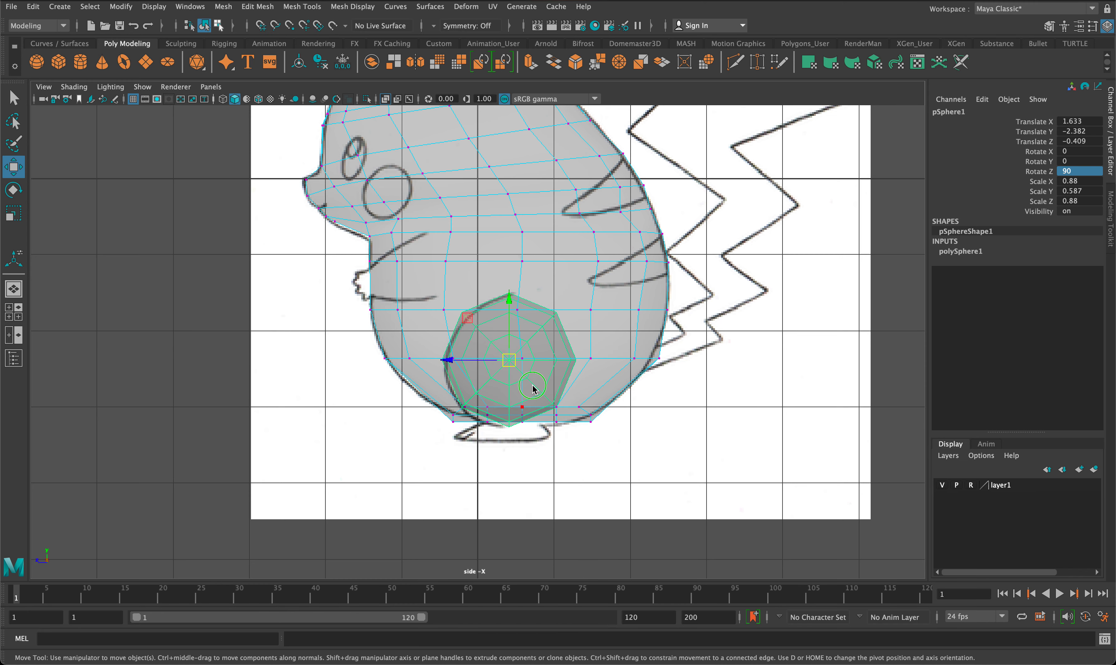
right_click_drag(533, 386, 610, 271)
left_click(509, 420)
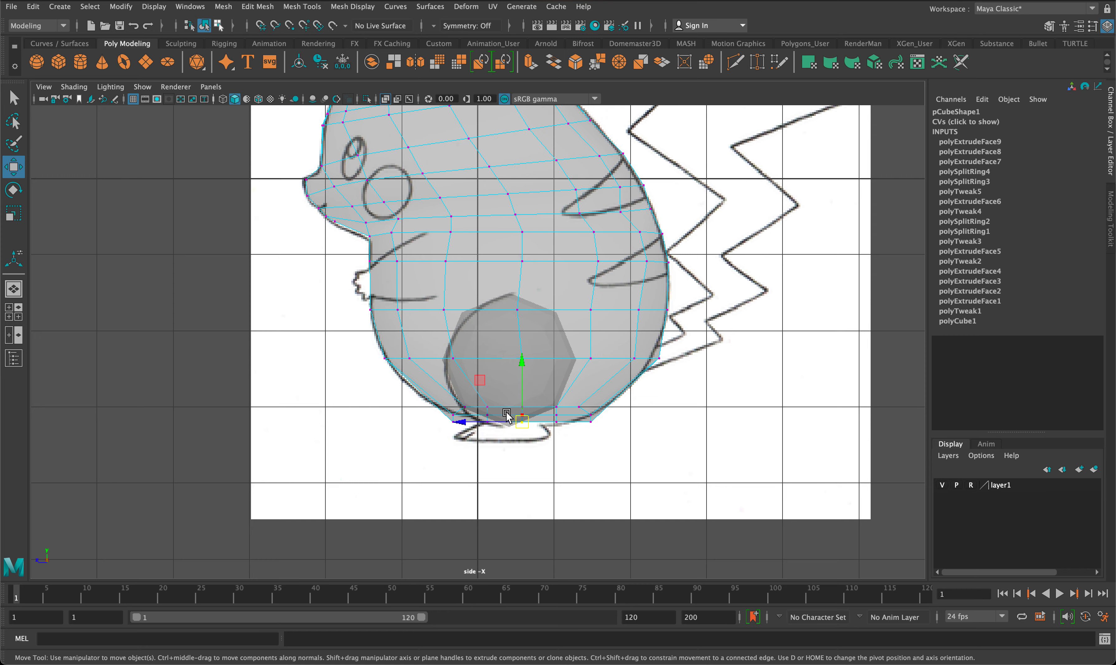
left_click(487, 407)
key("space")
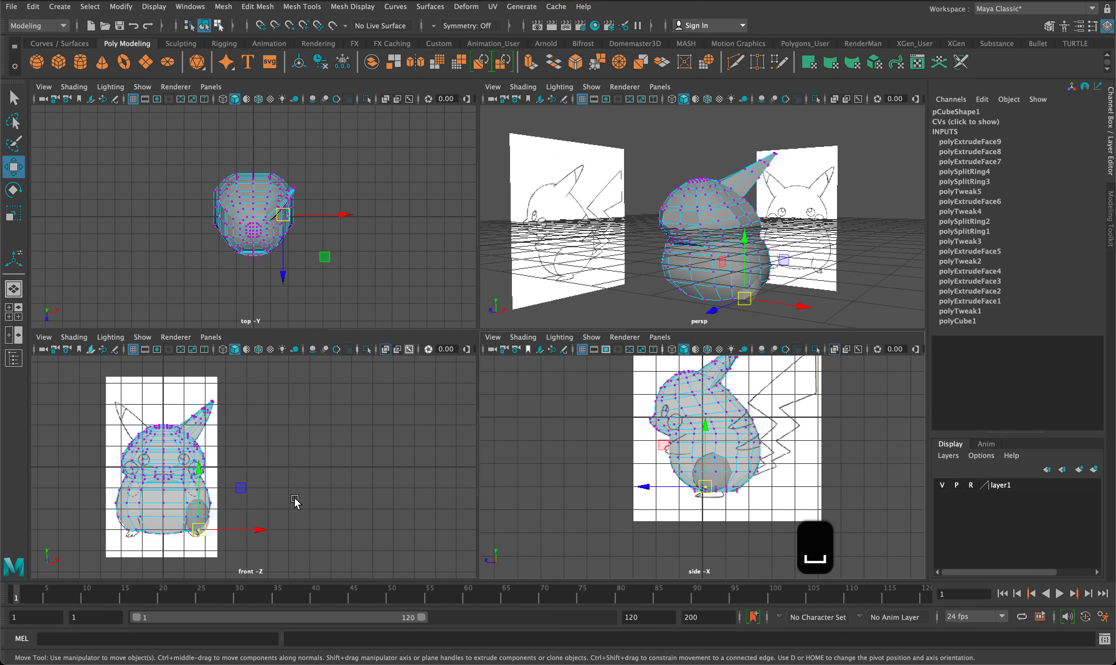
left_click(295, 501)
right_click_drag(236, 358, 272, 253)
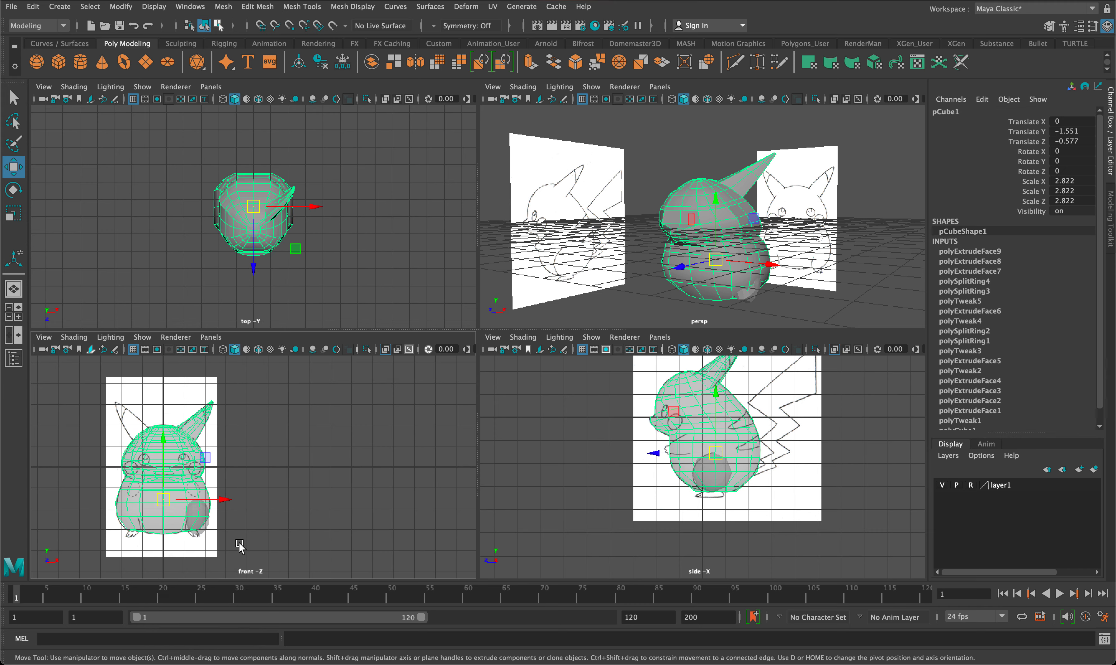
Move the leg sphere clear of the body to about X 3.5
left_click(190, 523)
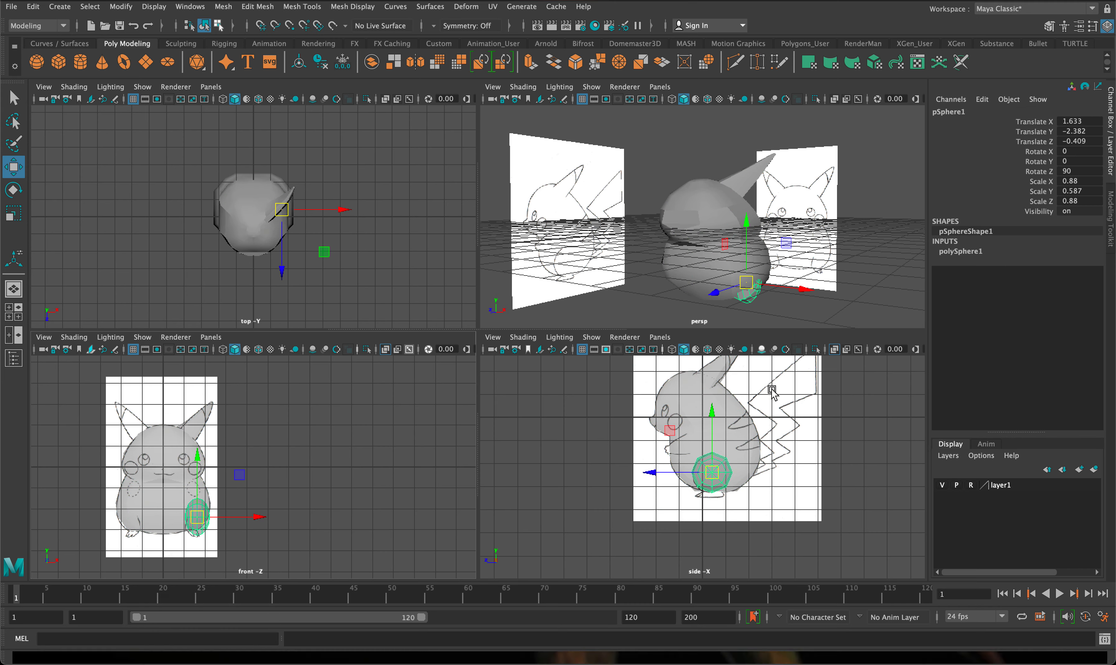
left_click_drag(245, 516, 284, 517)
key("space")
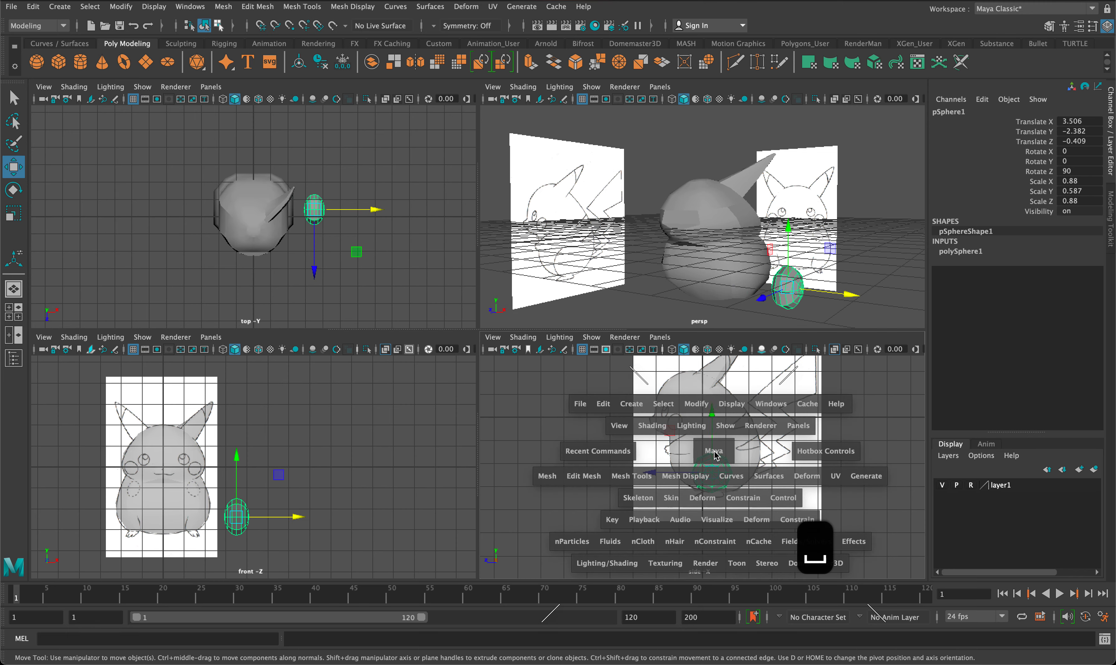
Reshape the leg sphere's outer vertices in the side view to follow the thigh outline and widen its rear
scroll(628, 504, "up", 5)
right_click_drag(546, 333, 491, 325)
left_click_drag(588, 336, 573, 304)
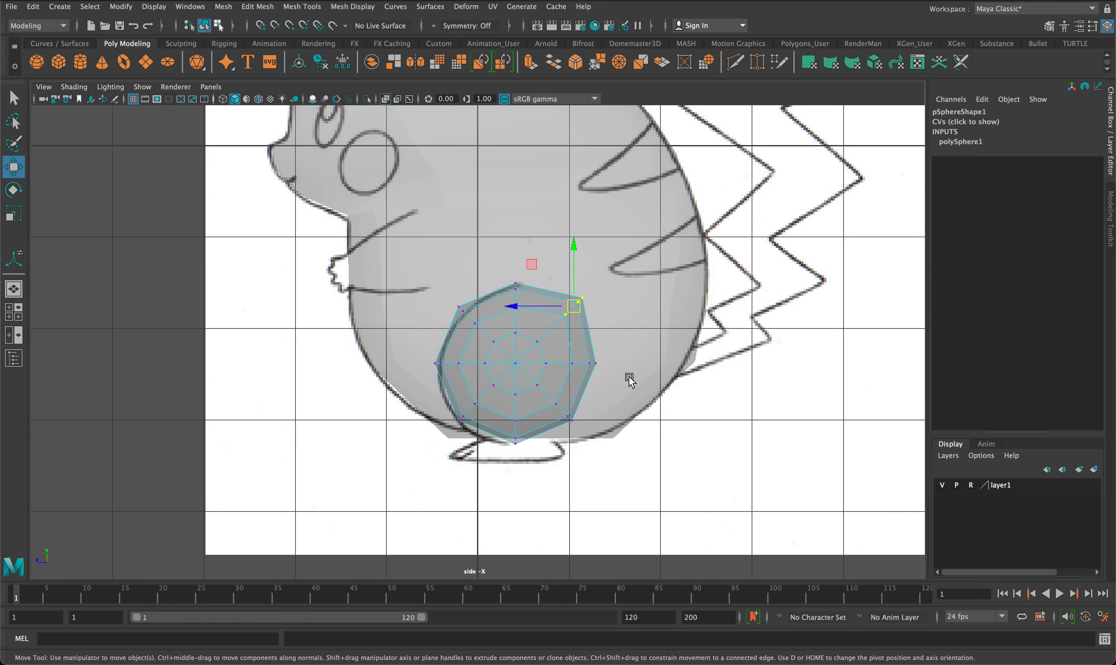
left_click_drag(628, 379, 597, 369)
left_click_drag(598, 426, 575, 423)
left_click_drag(580, 369, 603, 364)
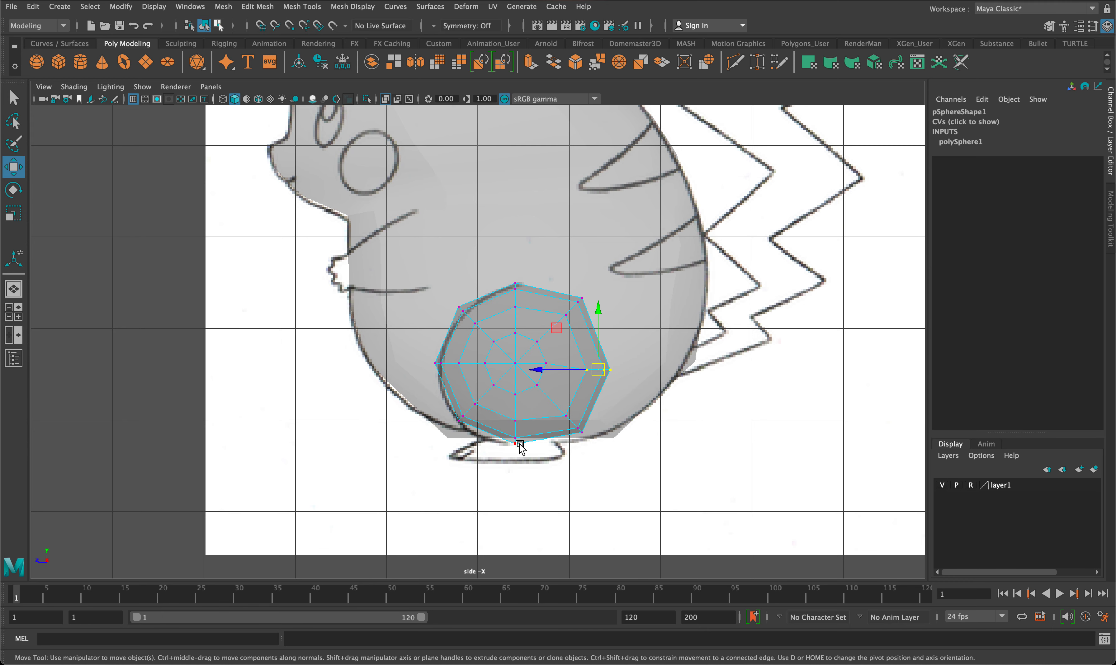
left_click_drag(489, 441, 462, 420)
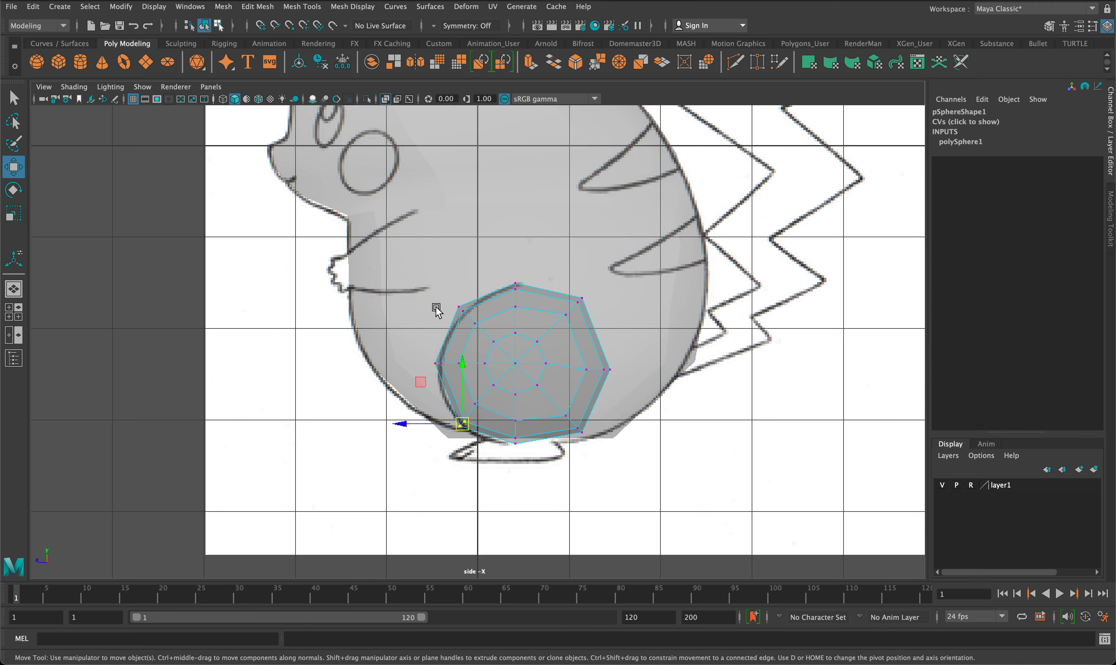
left_click_drag(448, 300, 474, 326)
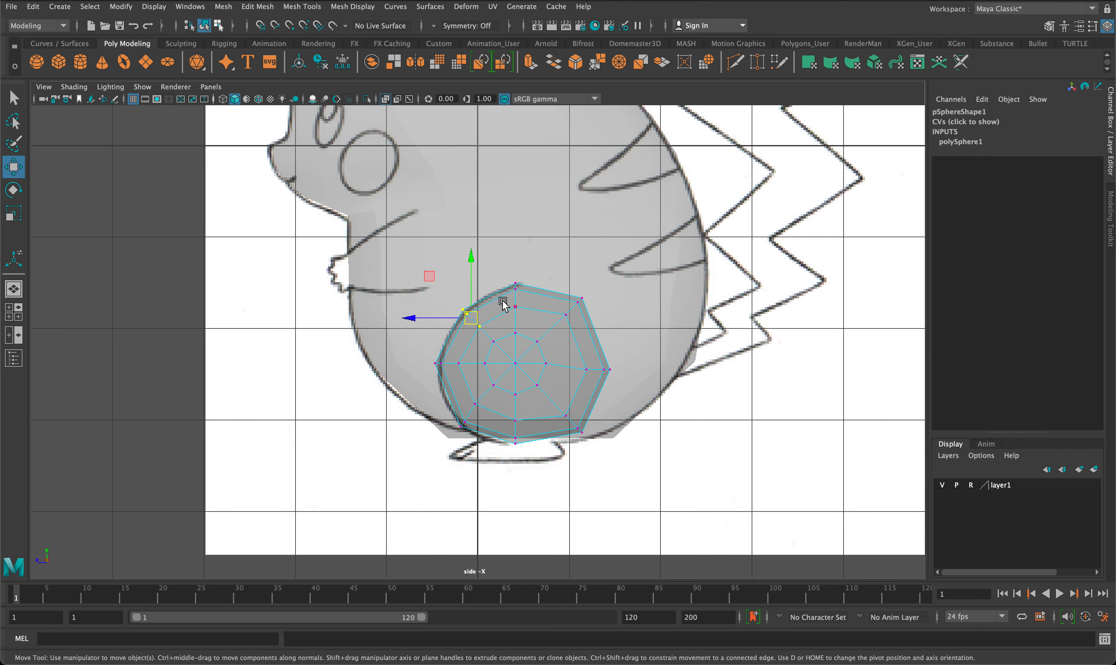
Extrude the faces on the leg's underside, scaled to 0.5 with a local Z translation of about 0.036
right_click_drag(516, 392, 473, 438)
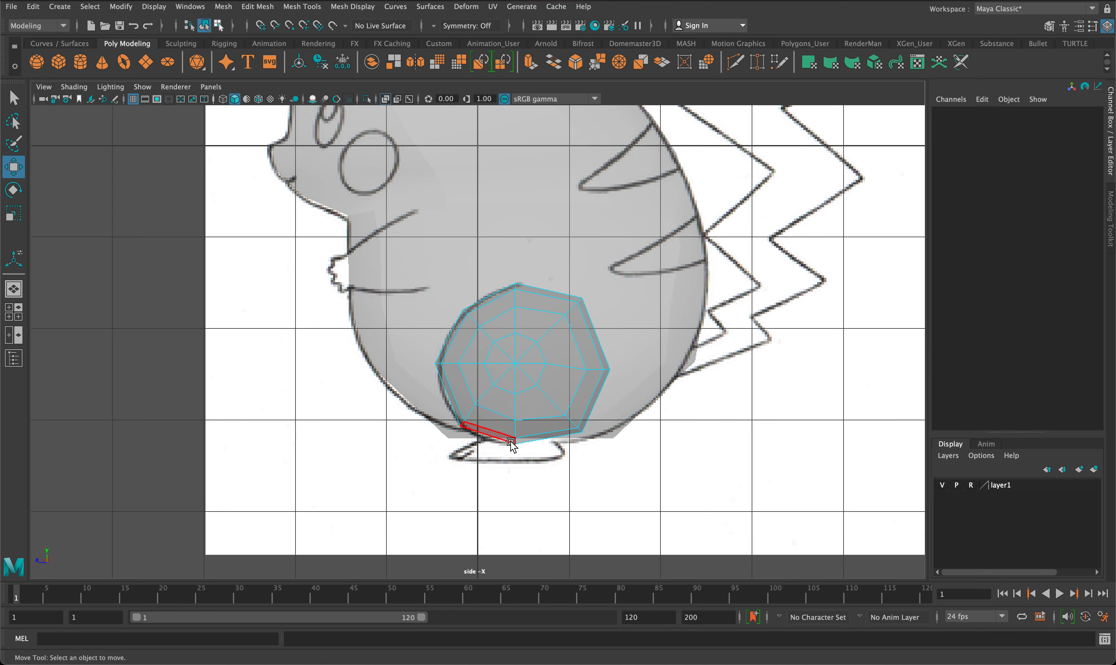
double_click(498, 429)
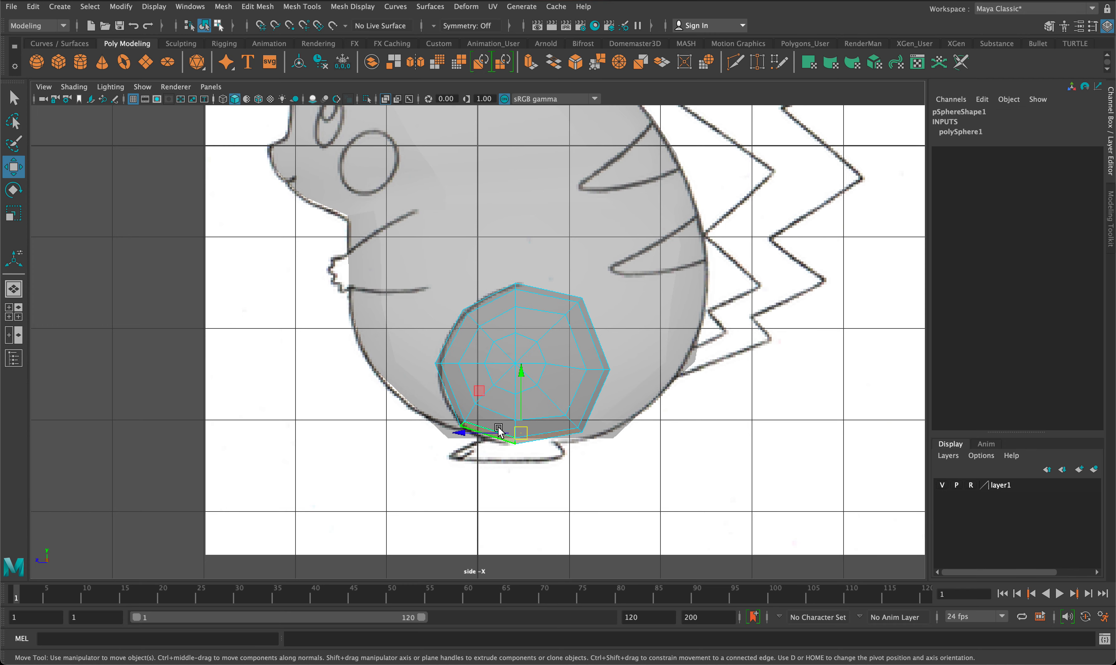
key("space")
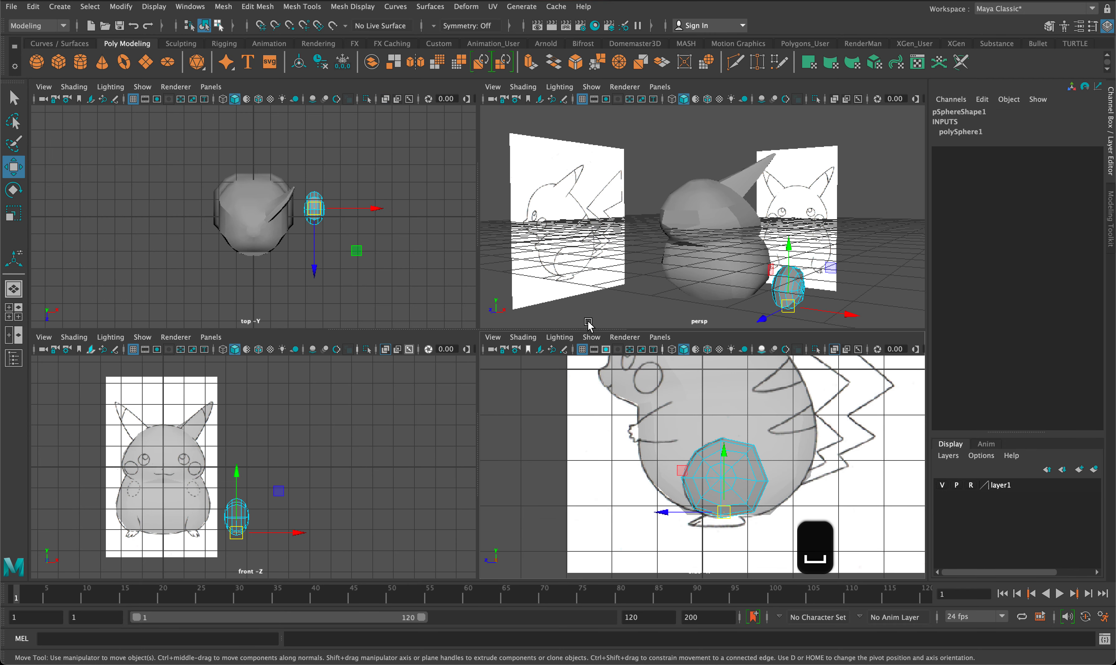
key("space")
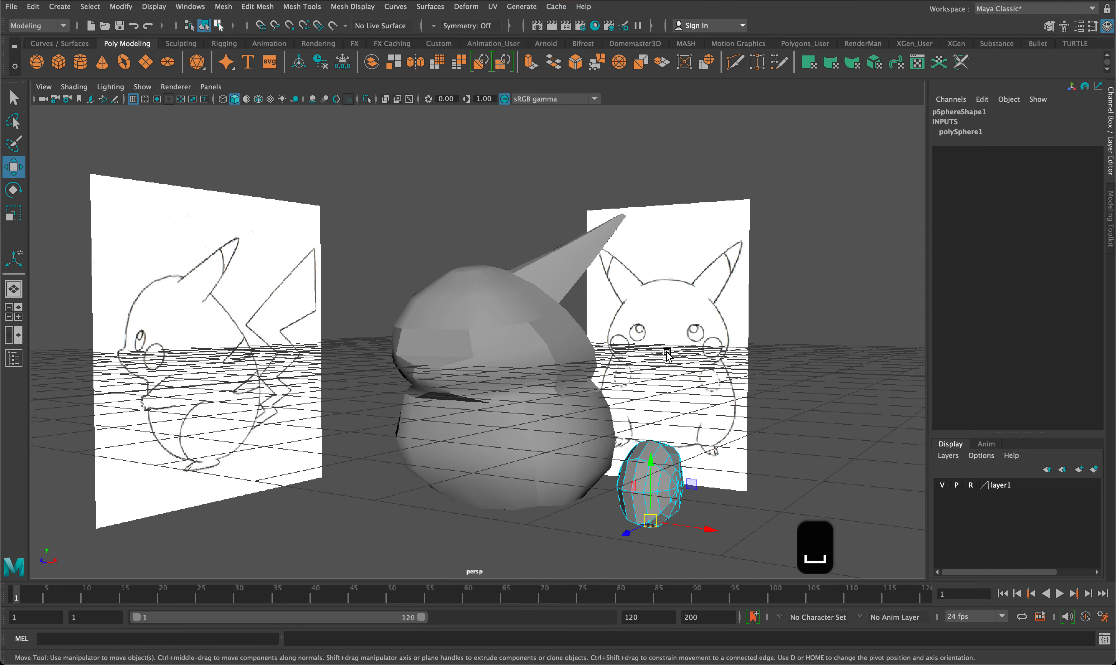
middle_click_drag(661, 359, 641, 244, "alt")
mouse_move(638, 336)
left_mouse_down("alt")
mouse_move(606, 301)
mouse_move(583, 311)
mouse_move(645, 295)
left_mouse_up("alt")
key("super+e")
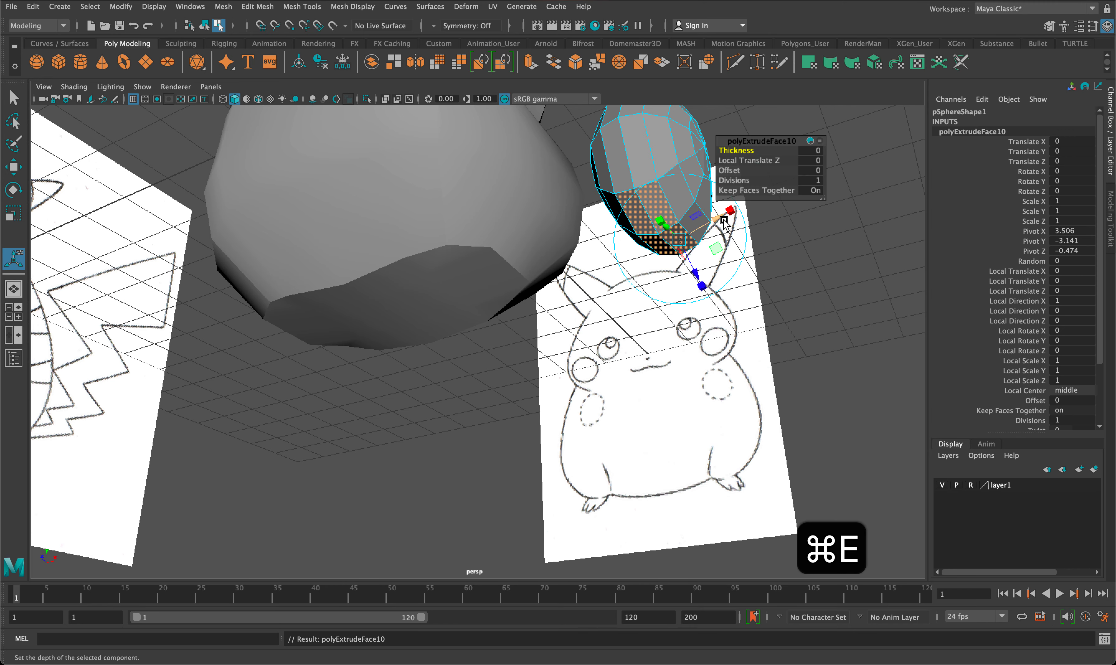
left_click_drag(667, 257, 615, 280)
left_click_drag(617, 321, 618, 330)
left_click_drag(589, 238, 612, 205, "alt")
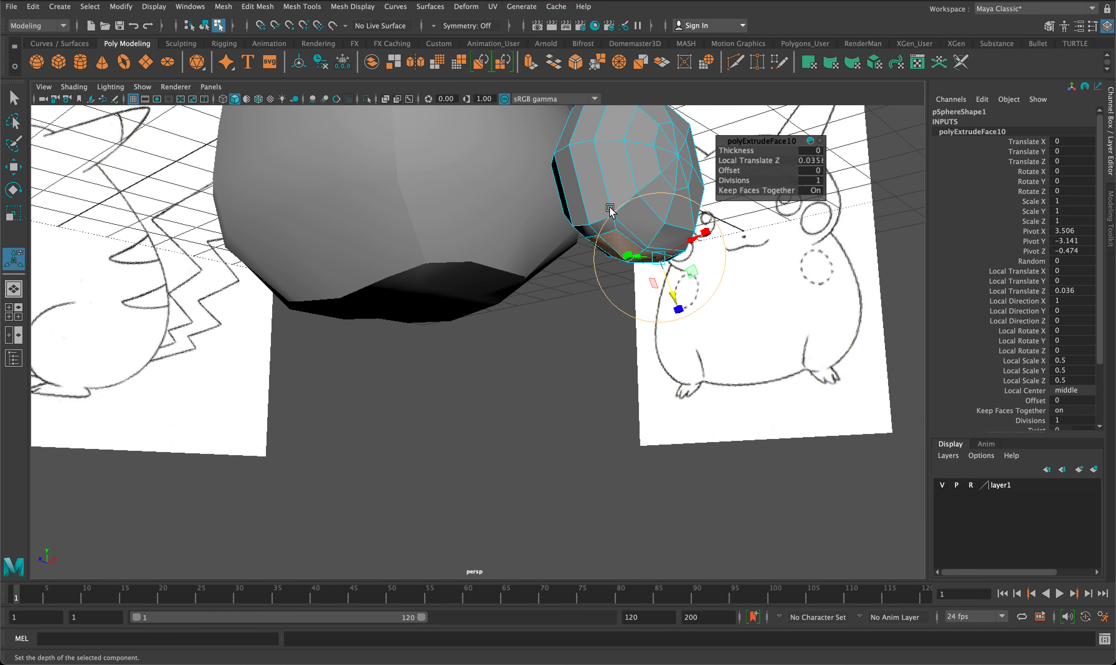
Extrude the underside faces again, moving them down about 0.226 and flattening them to a Y scale of 0.09
key("g")
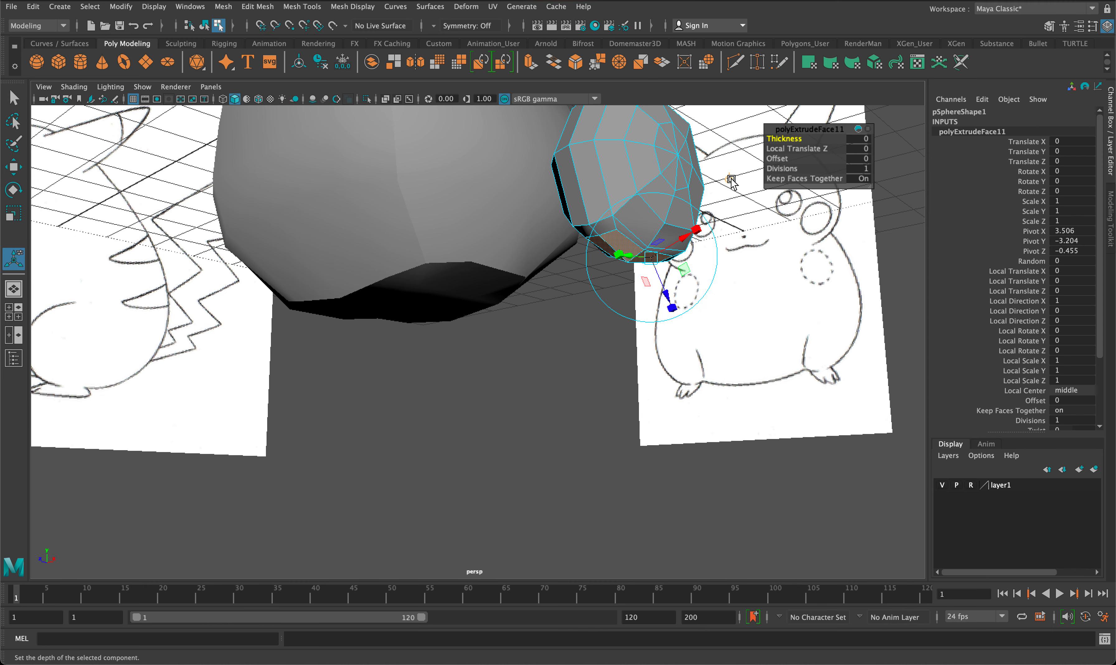
left_click(731, 180)
left_click_drag(630, 229, 709, 336)
key("space")
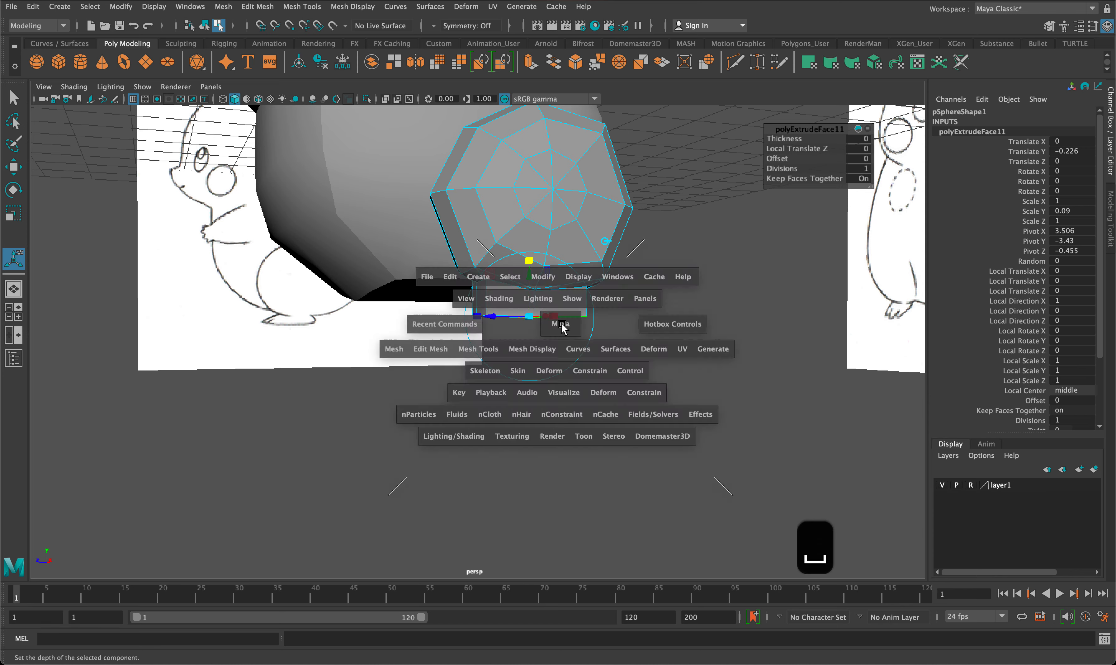
Reshape the foot's ankle and sole vertices in the side view to follow the drawn heel and the start of the foot
key("space")
scroll(669, 505, "up", 2)
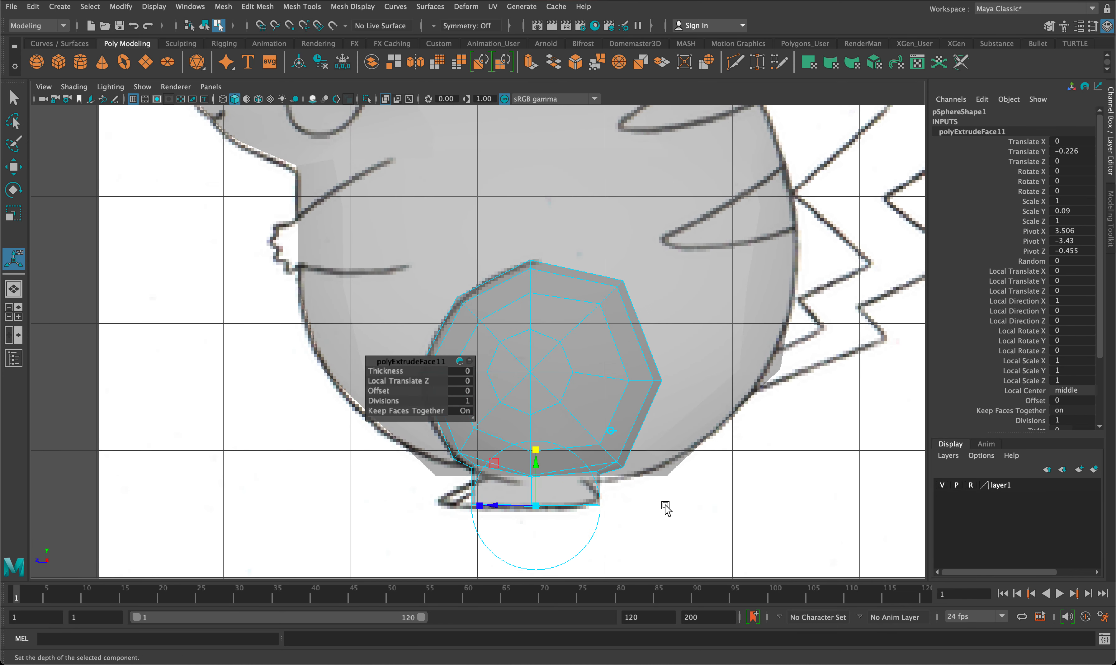
scroll(654, 505, "up", 3)
middle_click_drag(657, 505, 668, 403, "alt")
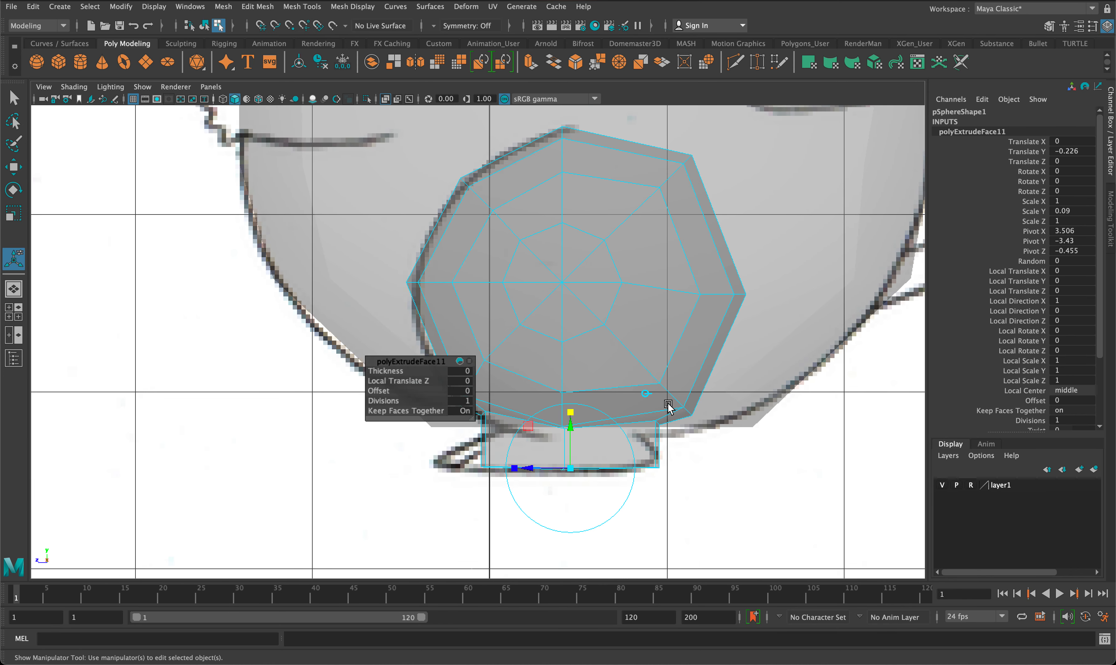
key("q")
right_click_drag(664, 324, 594, 328)
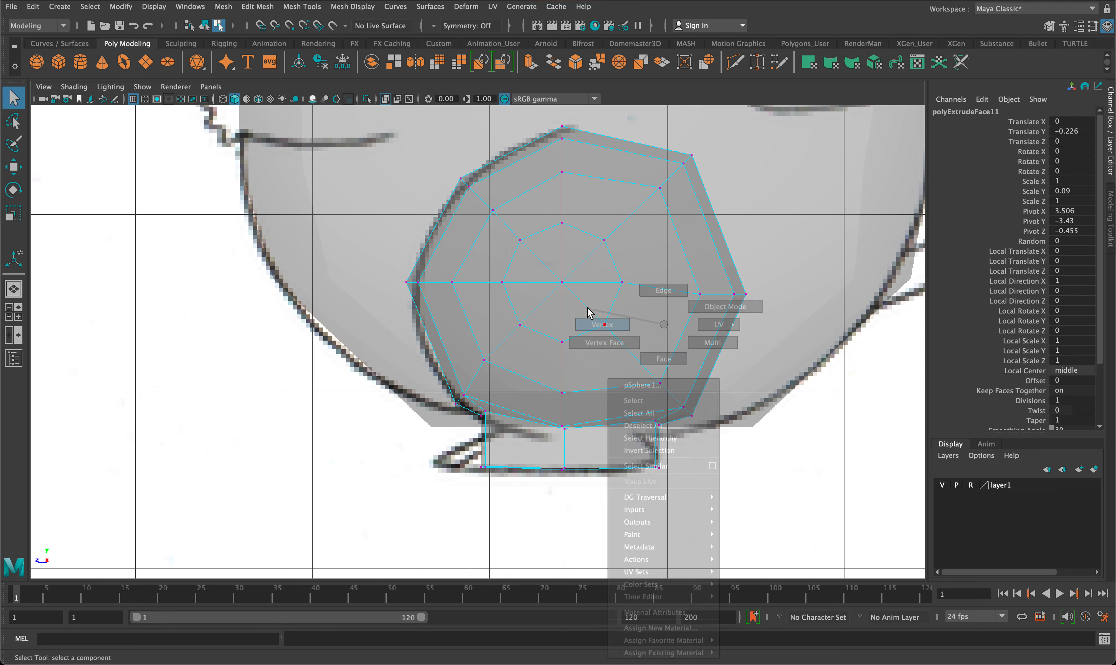
left_click(650, 423)
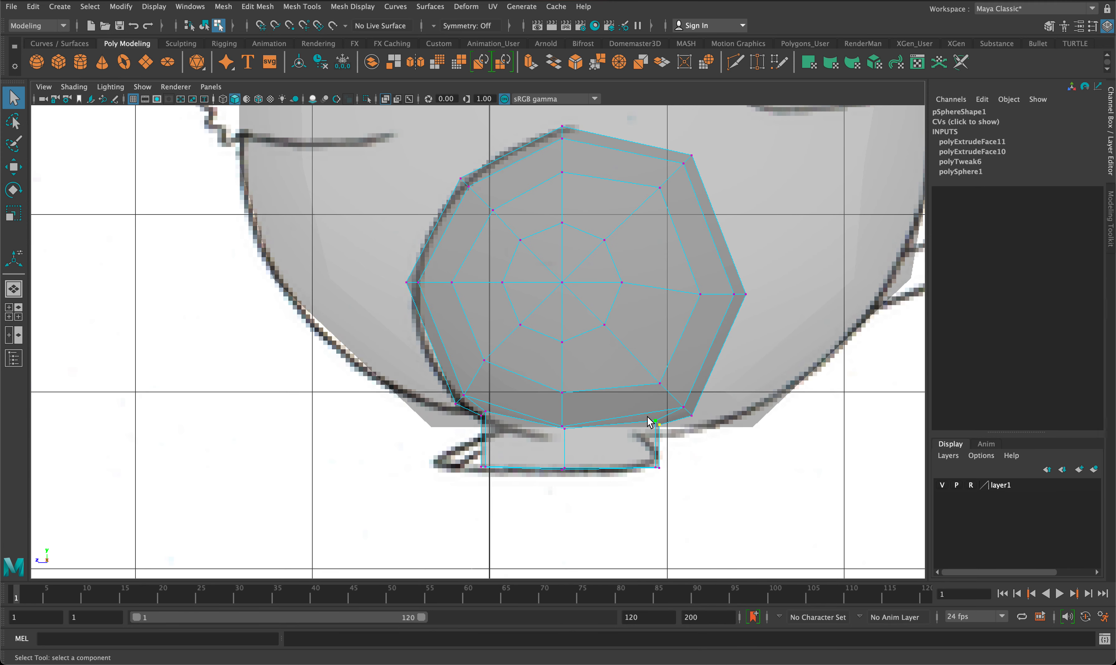
key("w")
left_click_drag(655, 425, 682, 417)
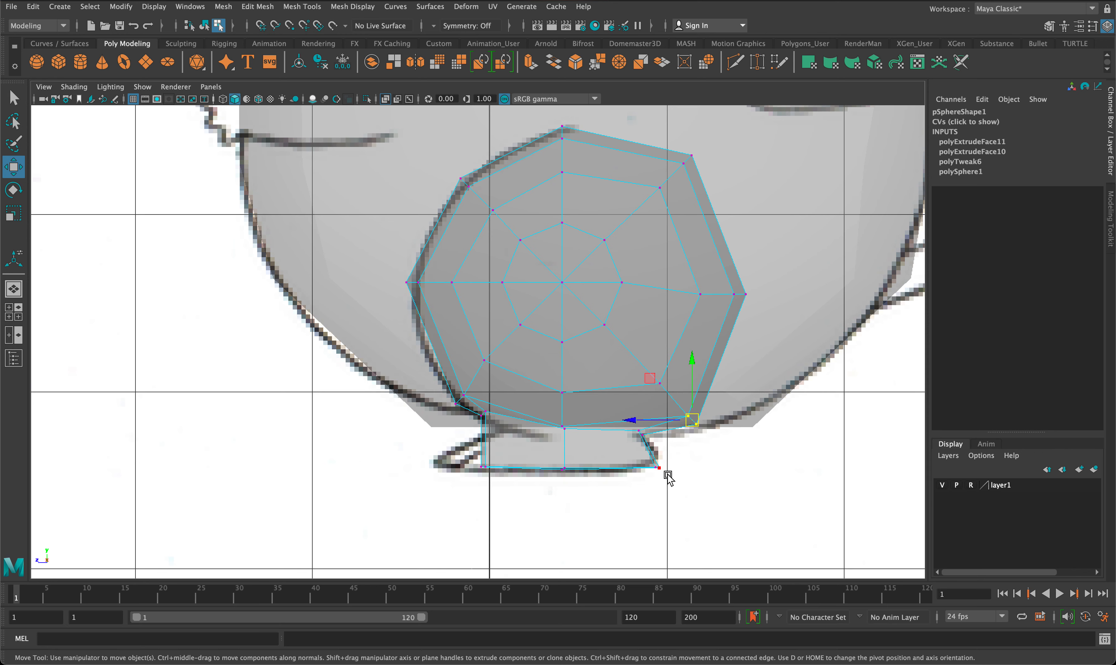
mouse_move(668, 473)
left_mouse_down()
mouse_move(634, 454)
mouse_move(652, 465)
left_mouse_up()
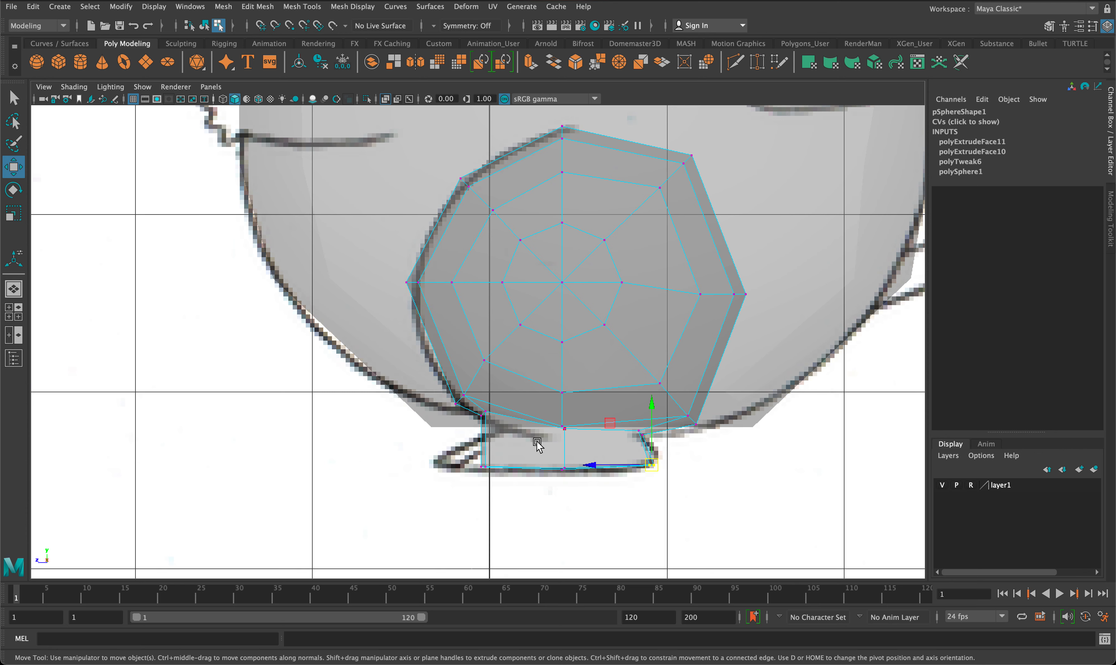
left_click_drag(521, 433, 502, 470)
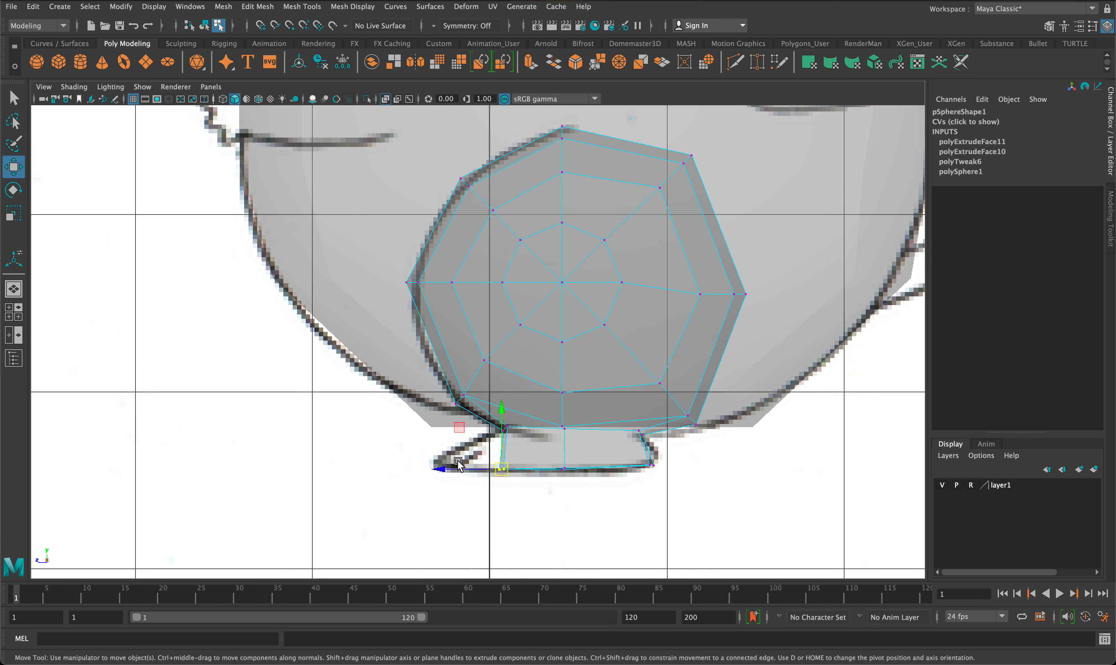
Extrude the foot's two front faces forward about 0.334, lowering them about 0.069 and flattening them to a Y scale of 0.427
key("space")
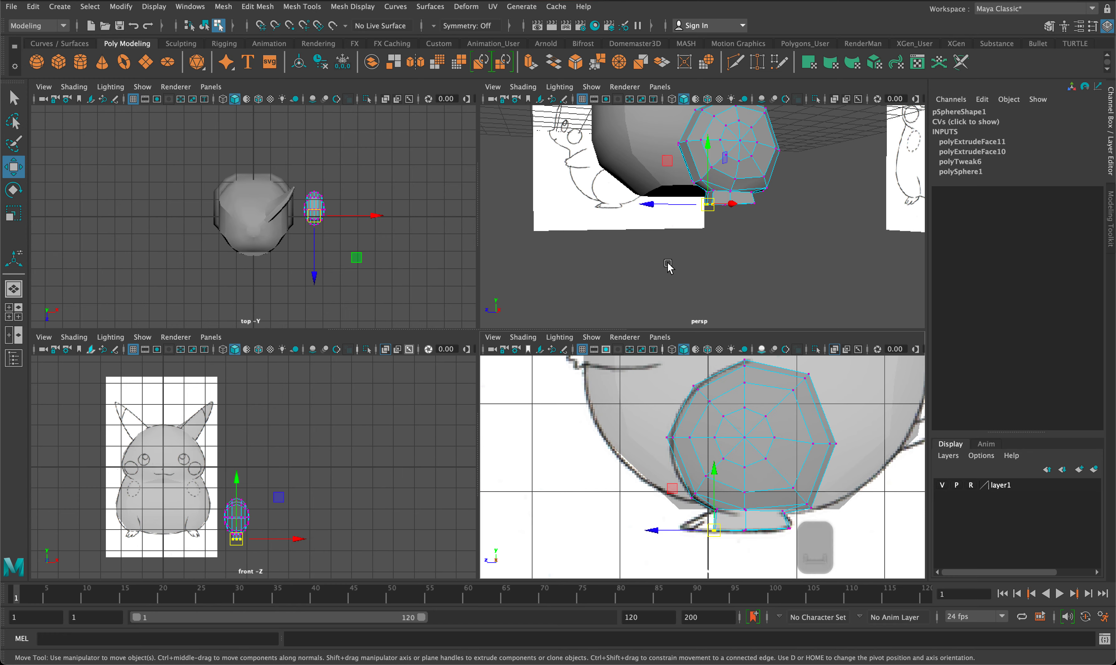
key("space")
left_click_drag(647, 315, 692, 306, "alt")
scroll(681, 328, "up", 3)
middle_click_drag(692, 306, 458, 267, "alt")
left_click_drag(458, 266, 501, 270, "alt")
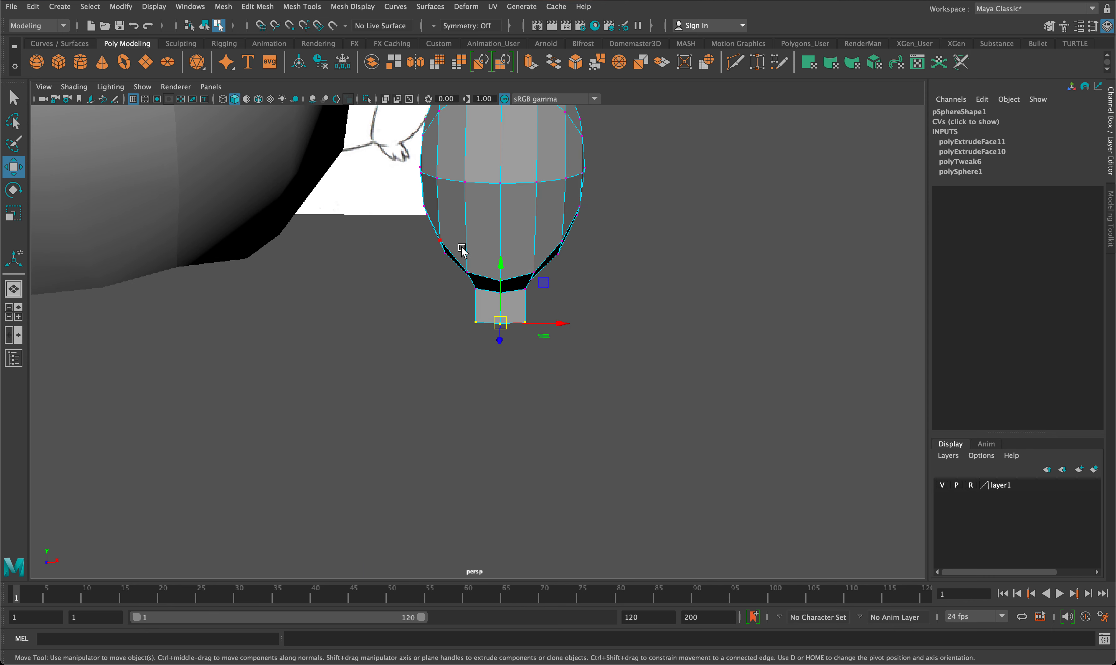
scroll(509, 318, "up", 2)
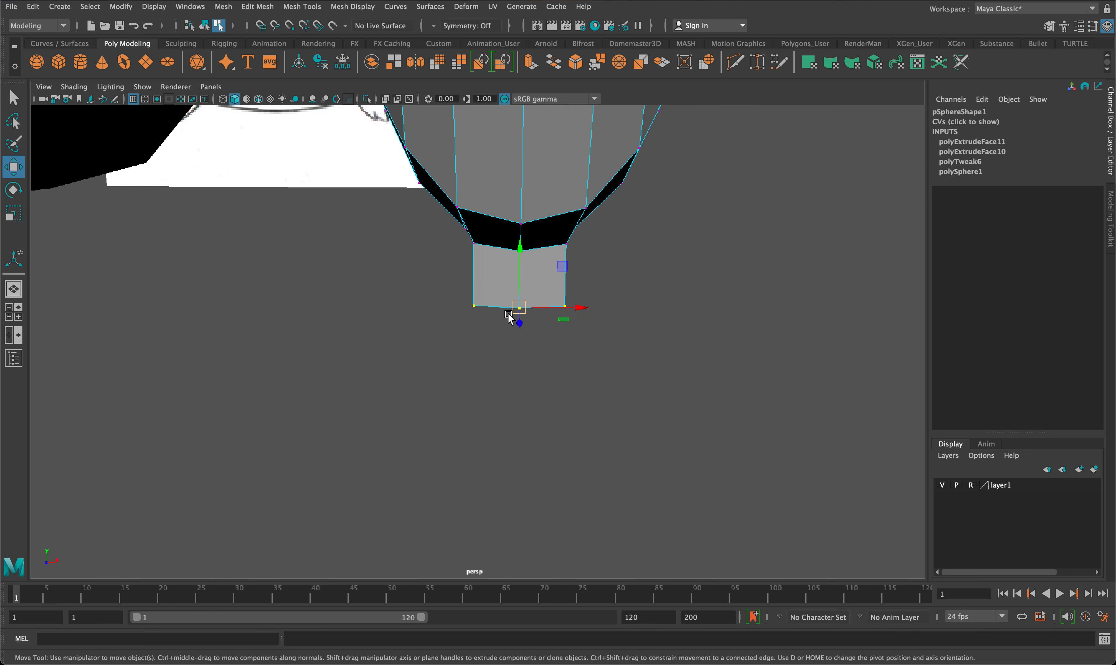
right_click_drag(506, 295, 505, 318)
left_click(506, 307)
mouse_move(506, 306)
left_mouse_down("alt")
mouse_move(628, 327)
mouse_move(499, 312)
left_mouse_up("alt")
left_click(358, 274)
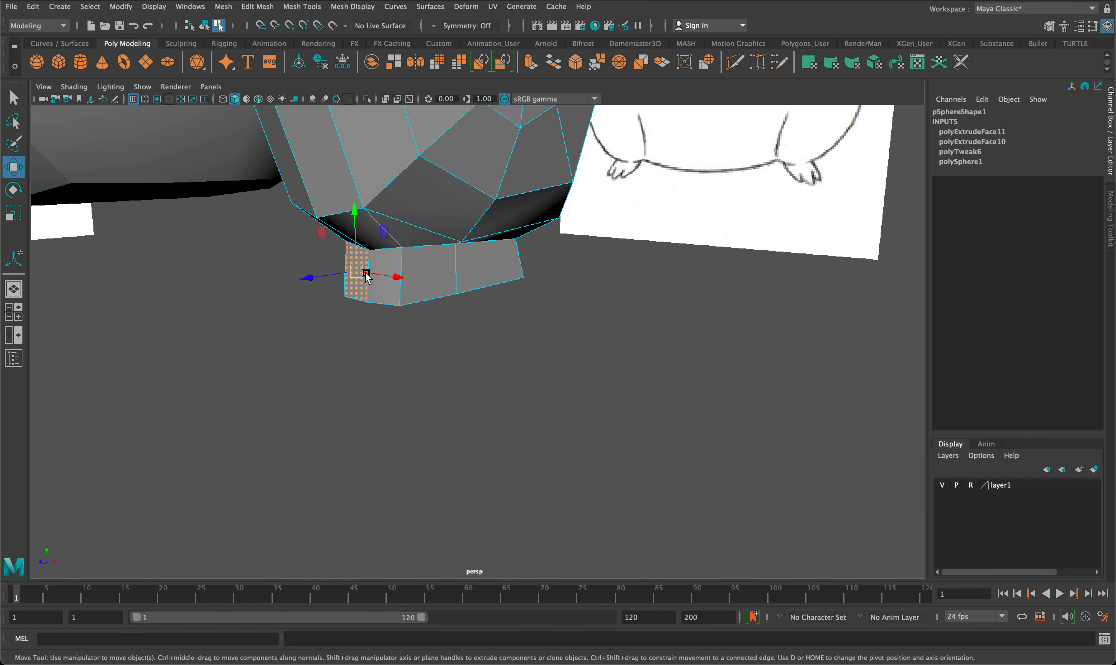
left_click(387, 289, "shift")
key("super+e")
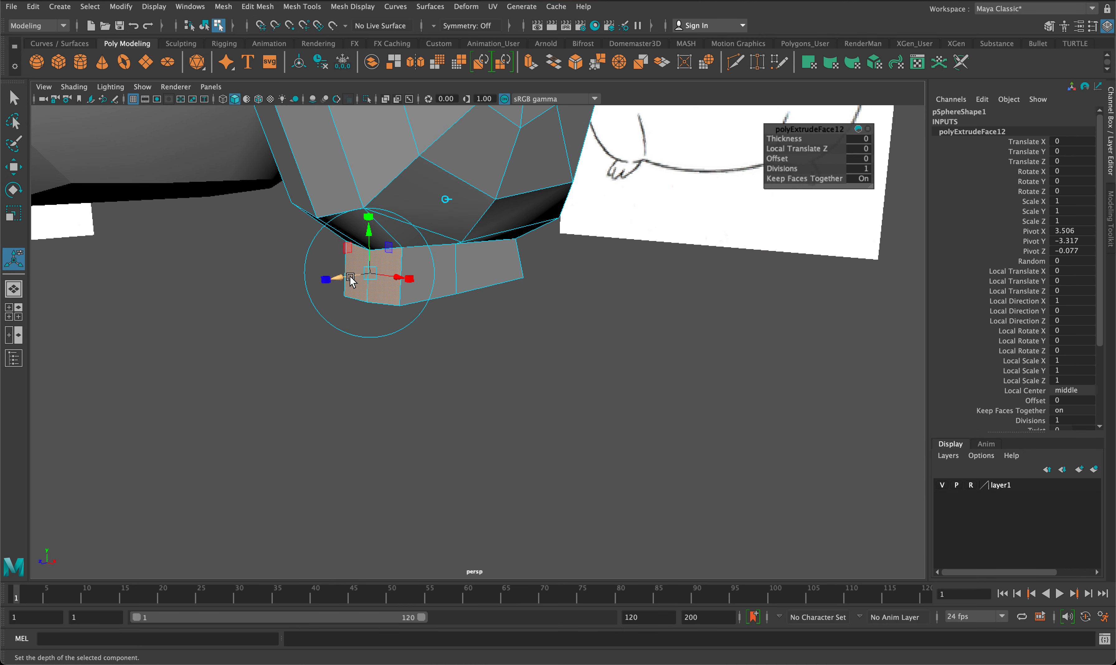
left_click_drag(351, 278, 282, 285)
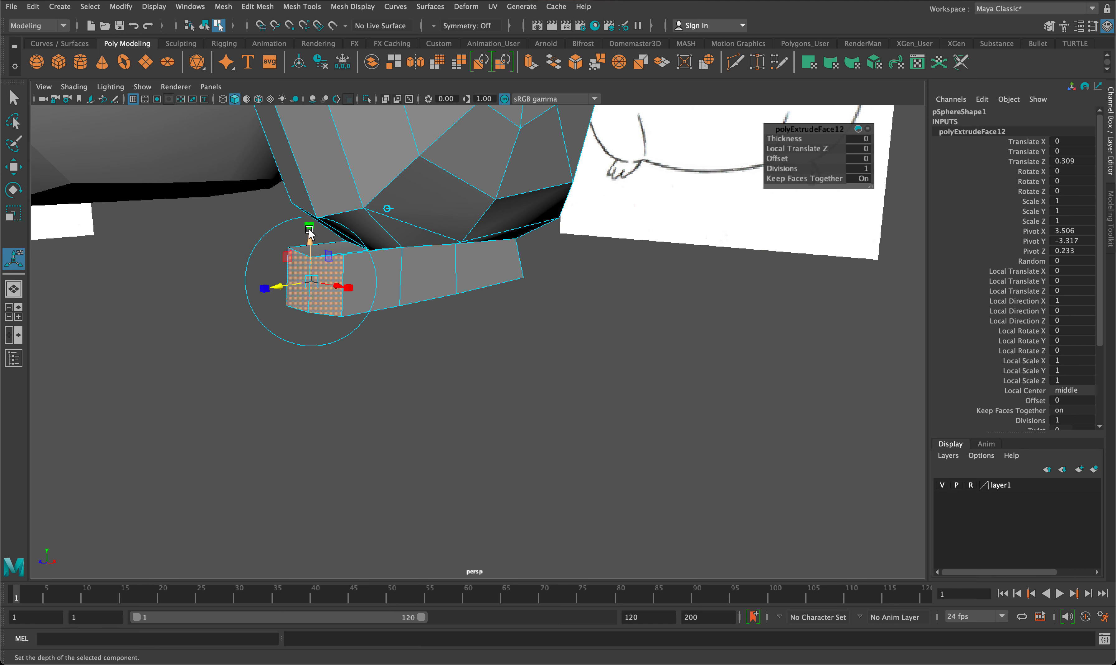
left_click_drag(309, 227, 313, 260)
Narrow the extruded front end of the foot to an X scale of about 0.777
left_click_drag(413, 295, 371, 299, "alt")
middle_click_drag(370, 300, 581, 341, "alt")
left_click_drag(364, 317, 496, 334)
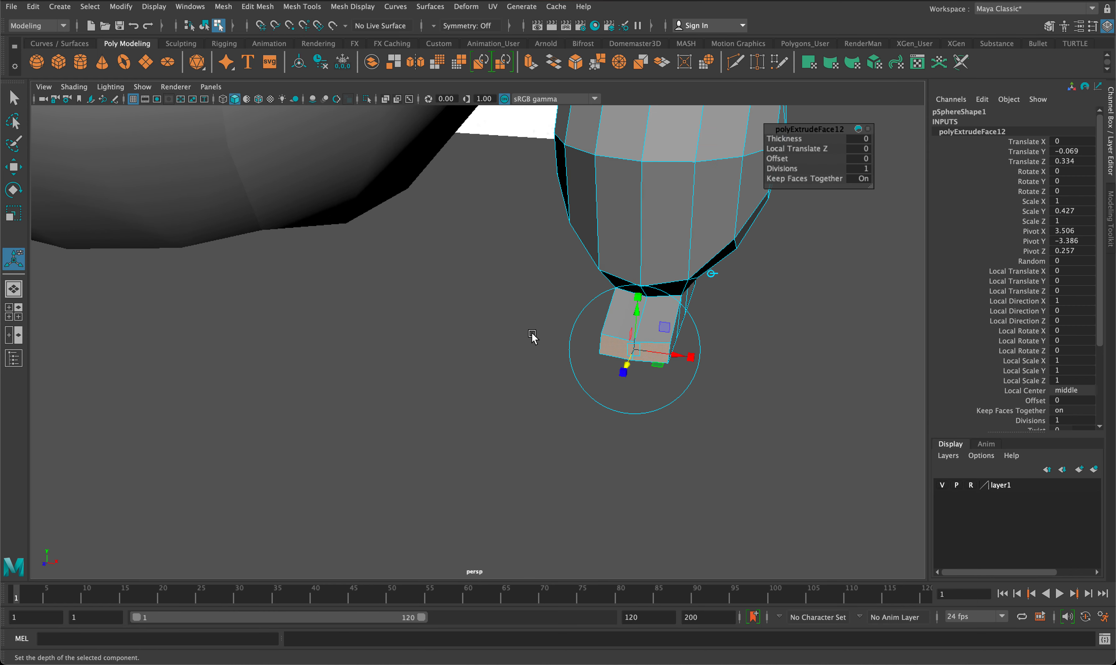
key("space")
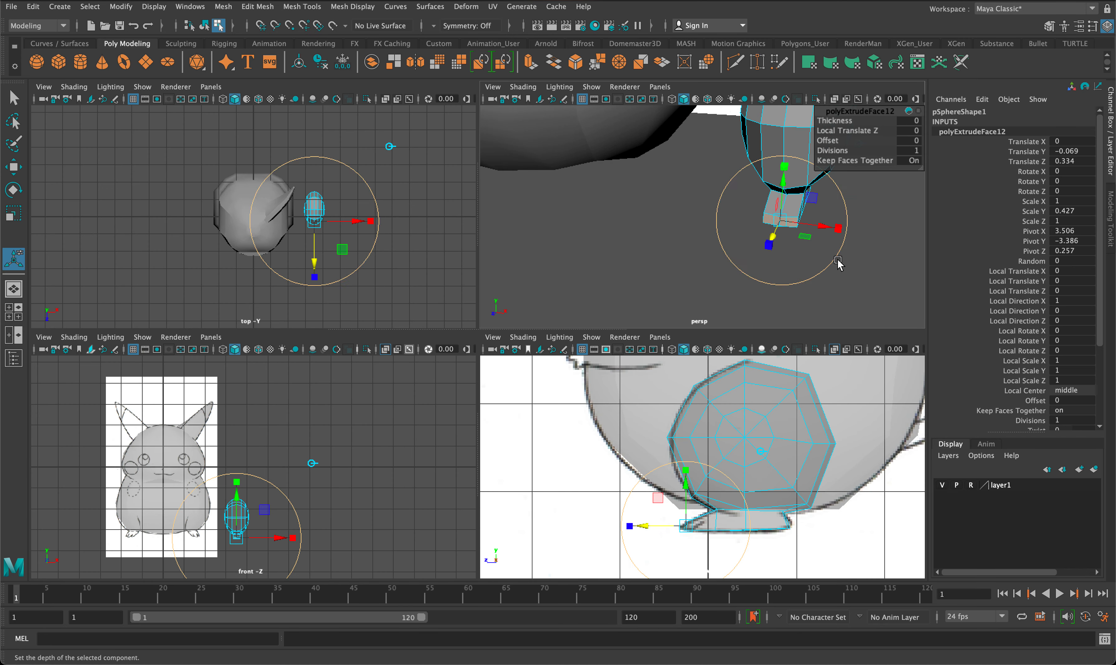
key("space")
left_click_drag(690, 358, 679, 356)
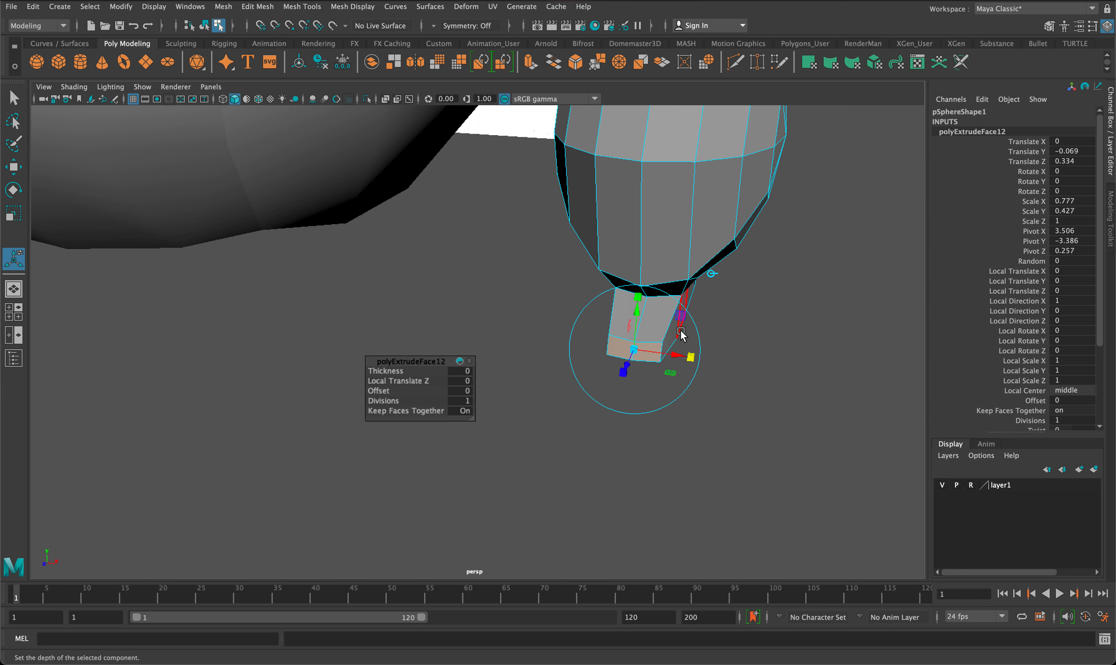
Insert two edge loops along the foot, one on each side of its centre line, to divide the front into toes
key("q")
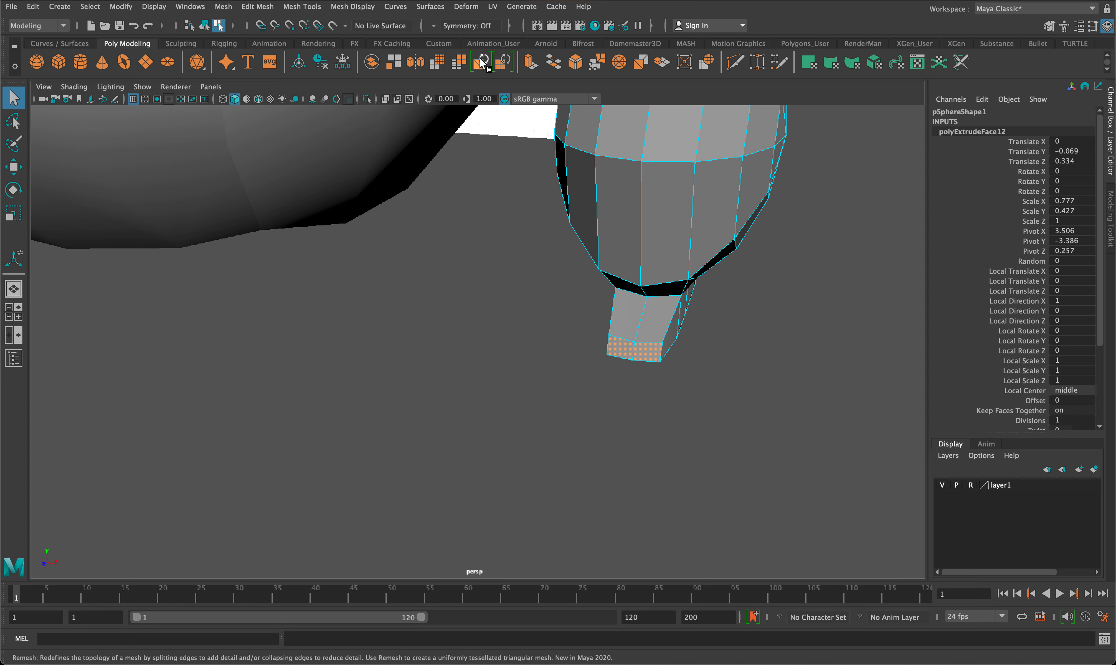
left_click(307, 5)
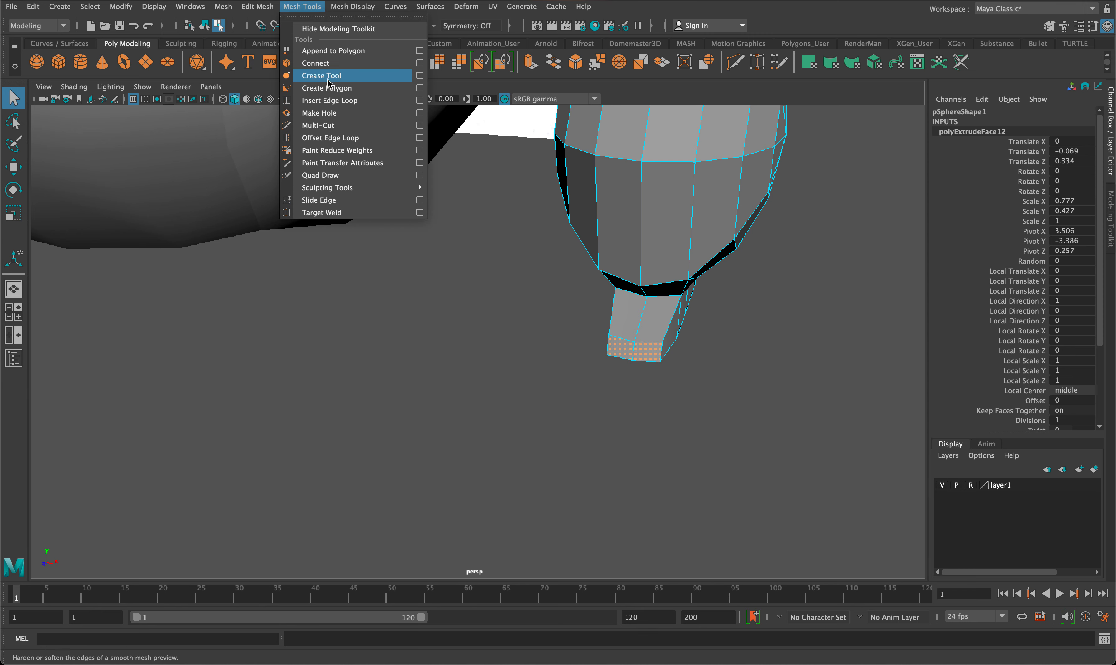
left_click(329, 101)
left_click_drag(627, 347, 643, 349)
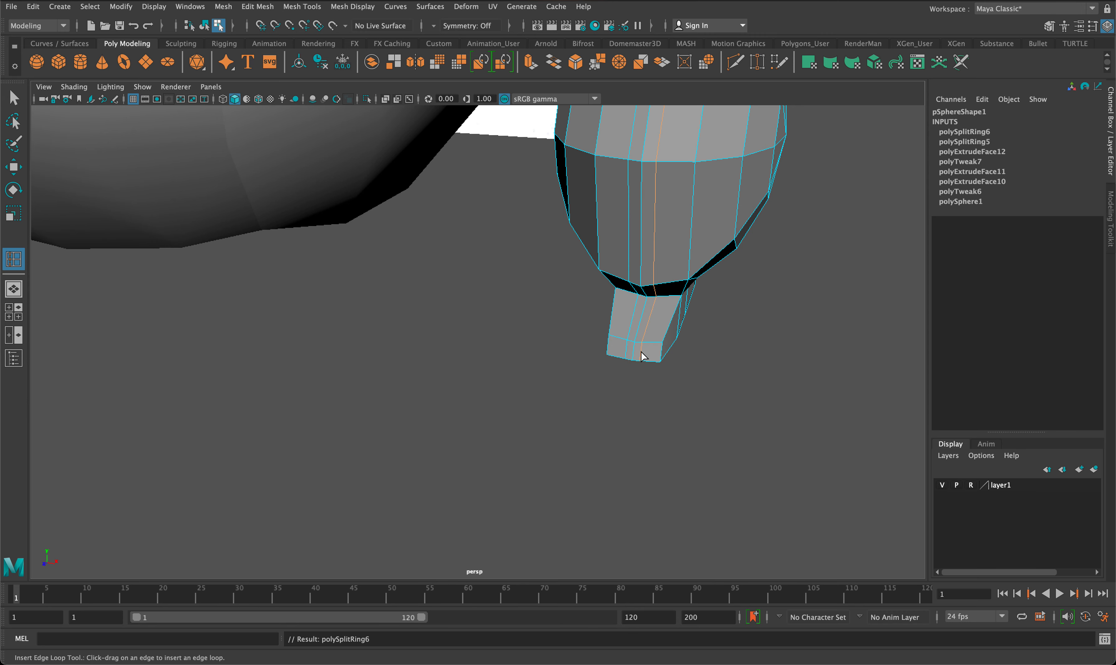
Extrude the two outer toe faces forward about 0.195 and scale their ends uniformly to about 0.683
key("q")
right_click_drag(627, 362, 621, 355)
left_click(617, 347)
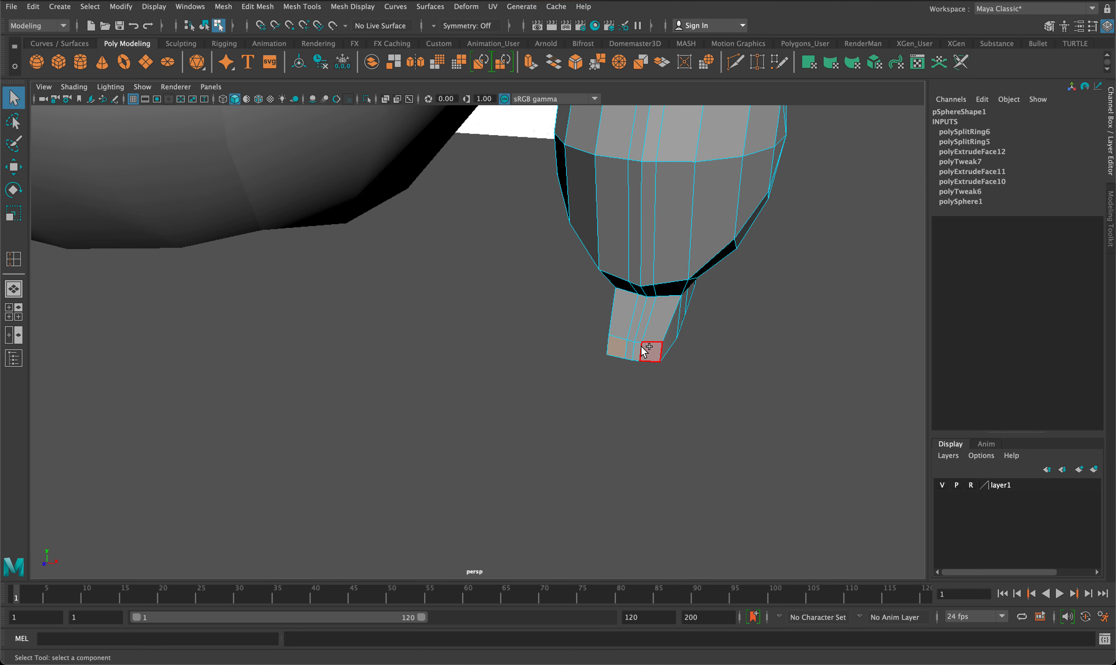
key("super+e")
left_click_drag(688, 351, 543, 332, "alt")
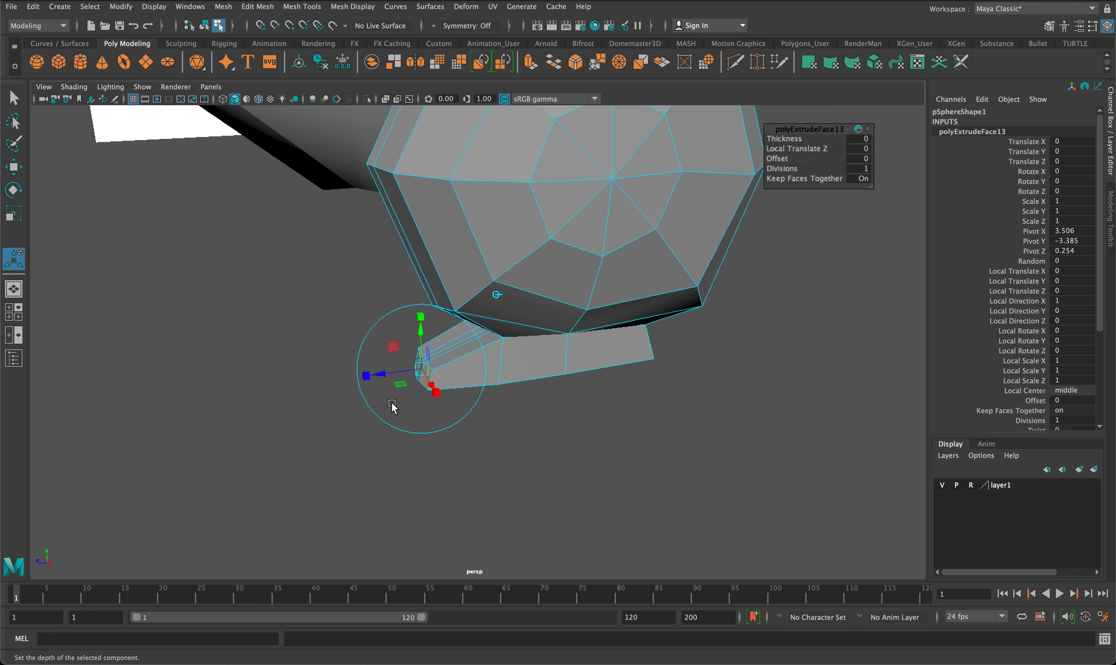
left_click_drag(385, 377, 346, 395)
left_click(380, 321)
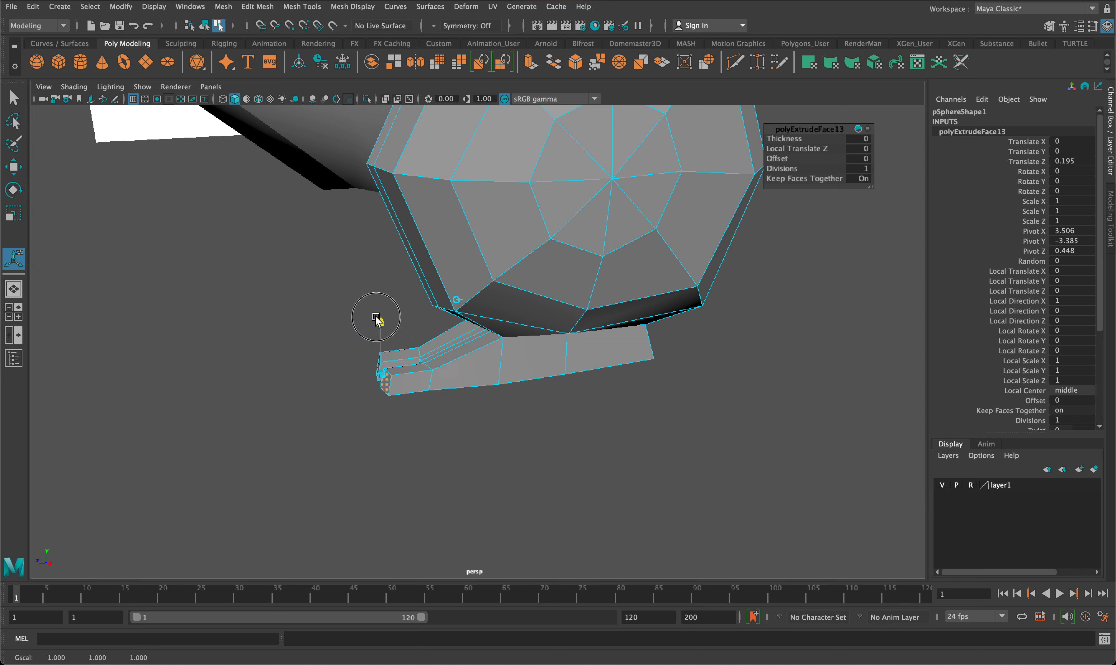
left_click_drag(384, 372, 516, 394)
scroll(784, 377, "up", 3)
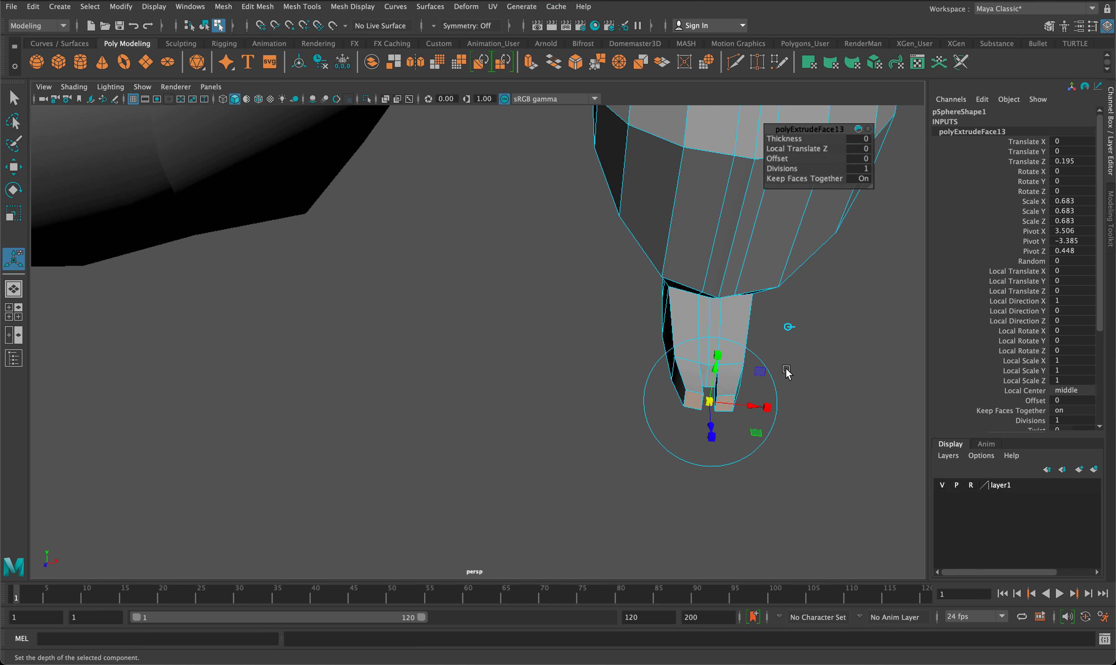
Extrude the faces between the outer toes forward about 0.218 to form the middle toe
left_click(802, 358)
left_click(709, 374)
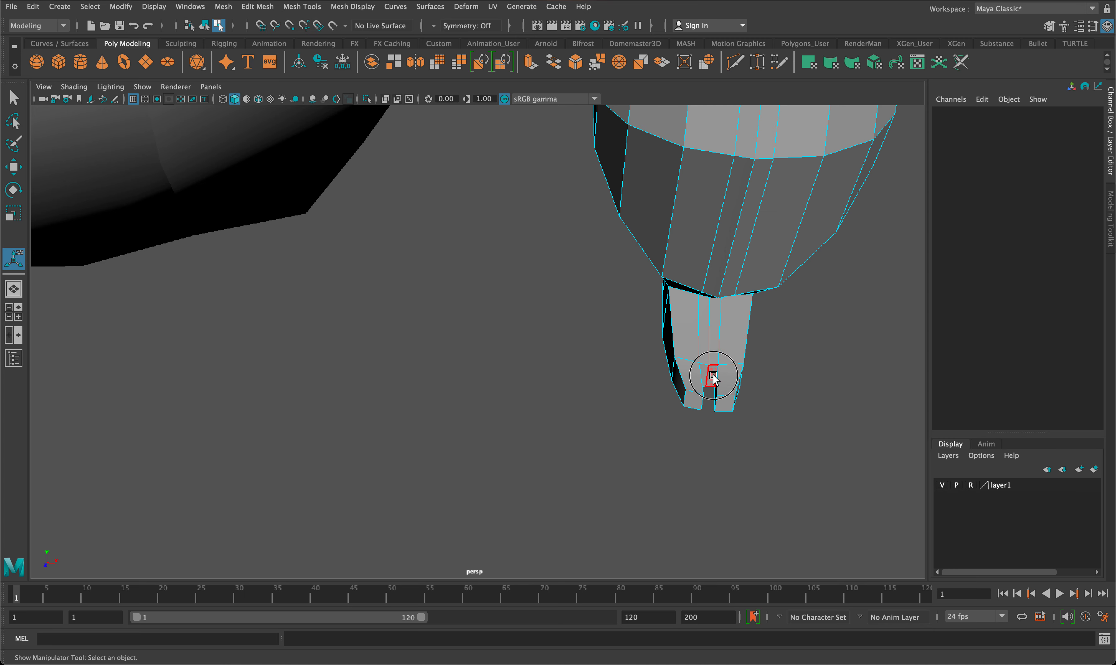
key("super+e")
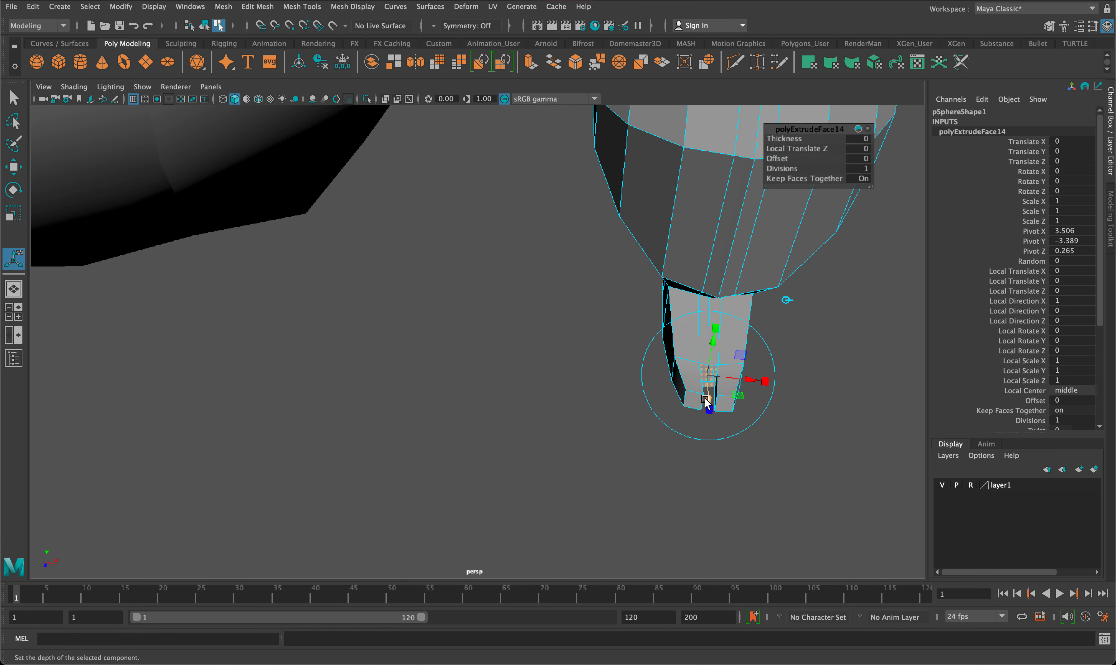
left_click_drag(700, 396, 710, 437)
left_click_drag(496, 471, 449, 470, "alt")
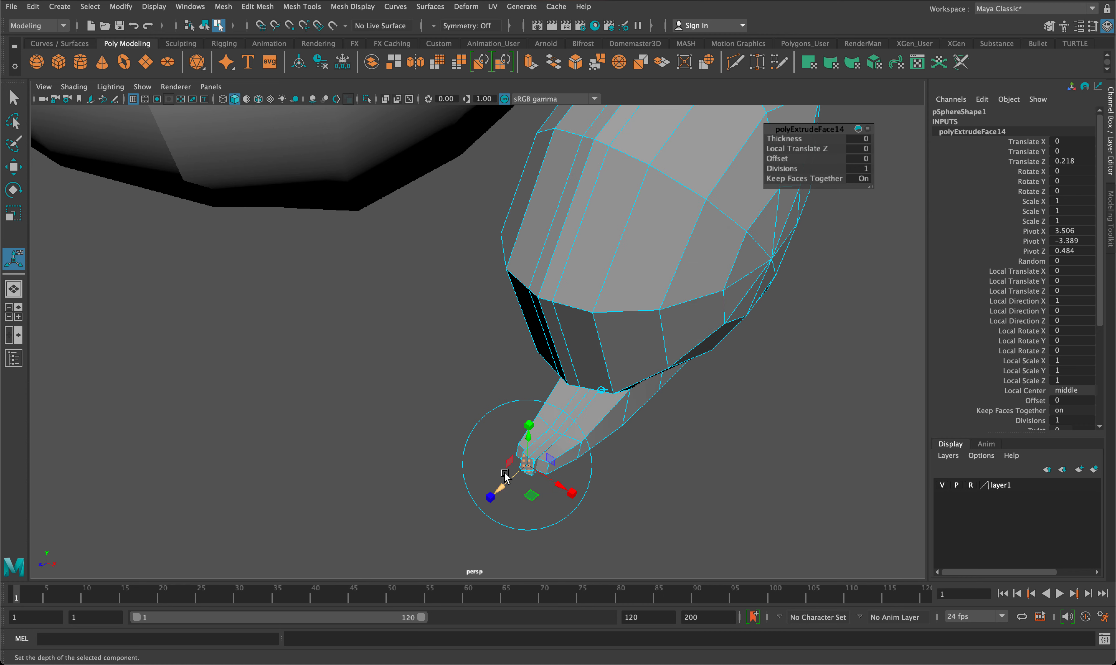
Check the leg in wireframe and smooth preview, returning to the unsmoothed shaded display
key("4")
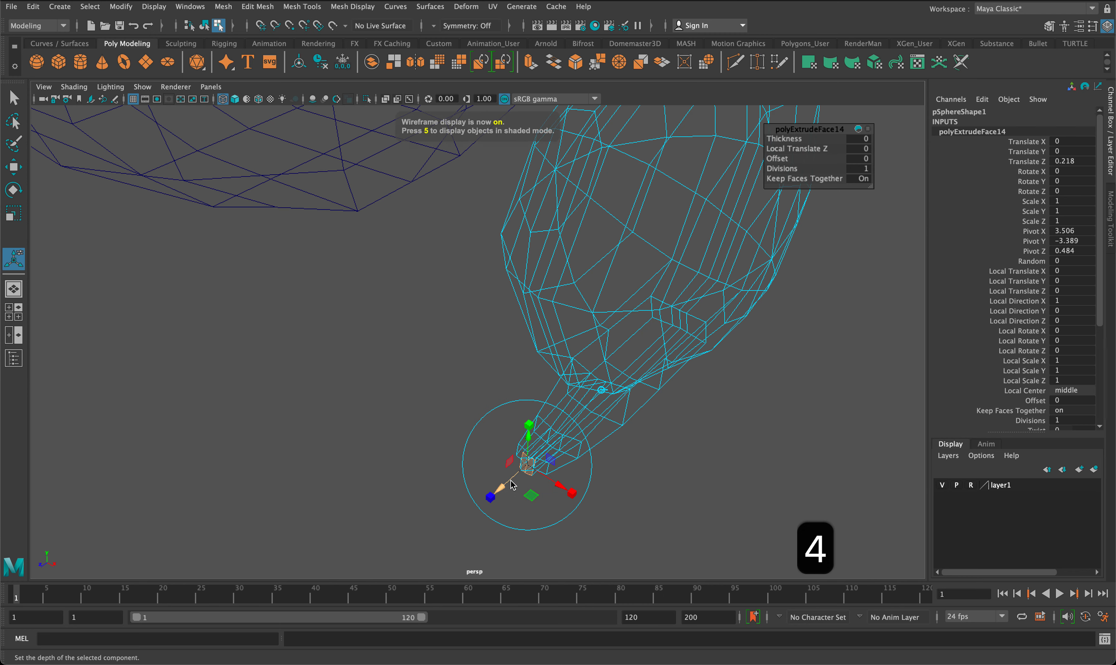
key("5")
key("3")
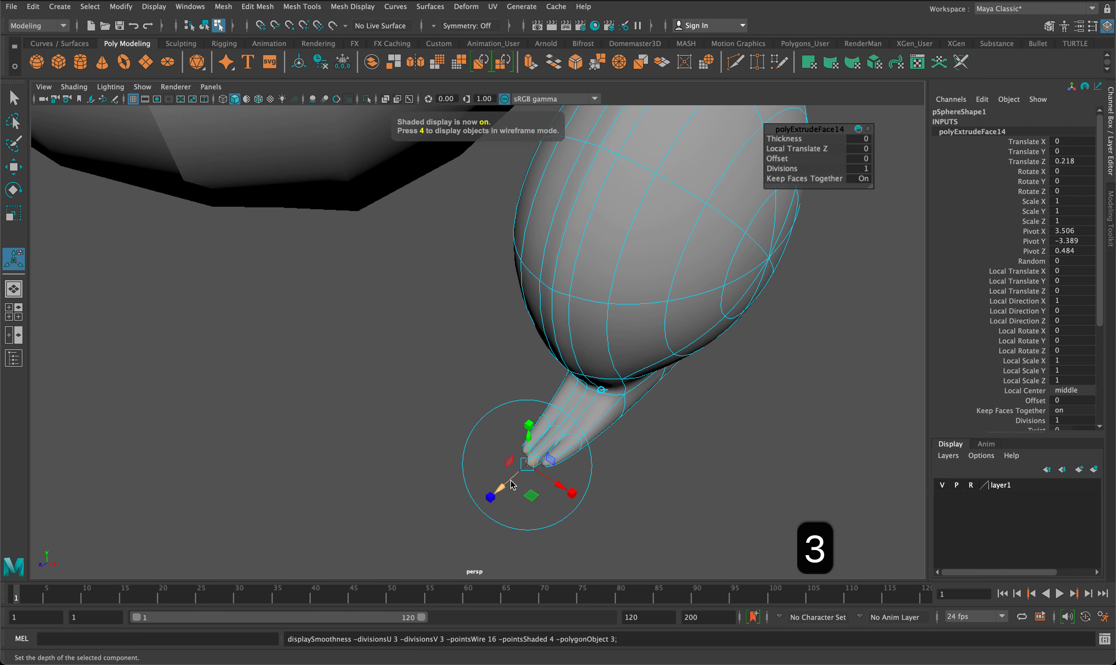
key("1")
Scale the middle toe's end faces up uniformly to about 1.2
key("q")
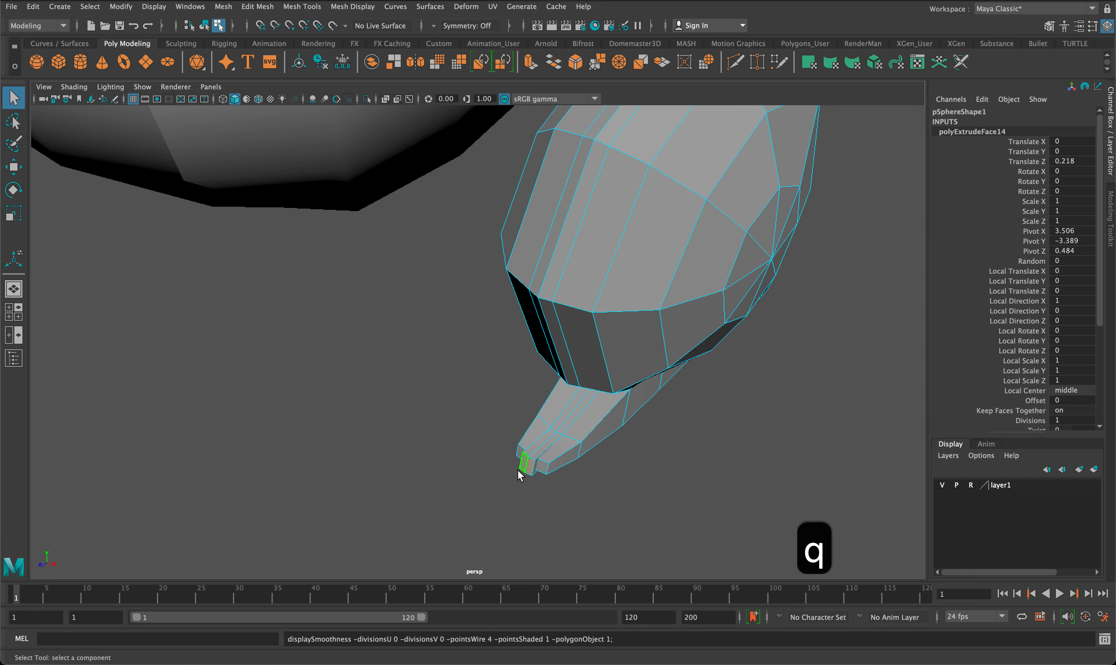
key("r")
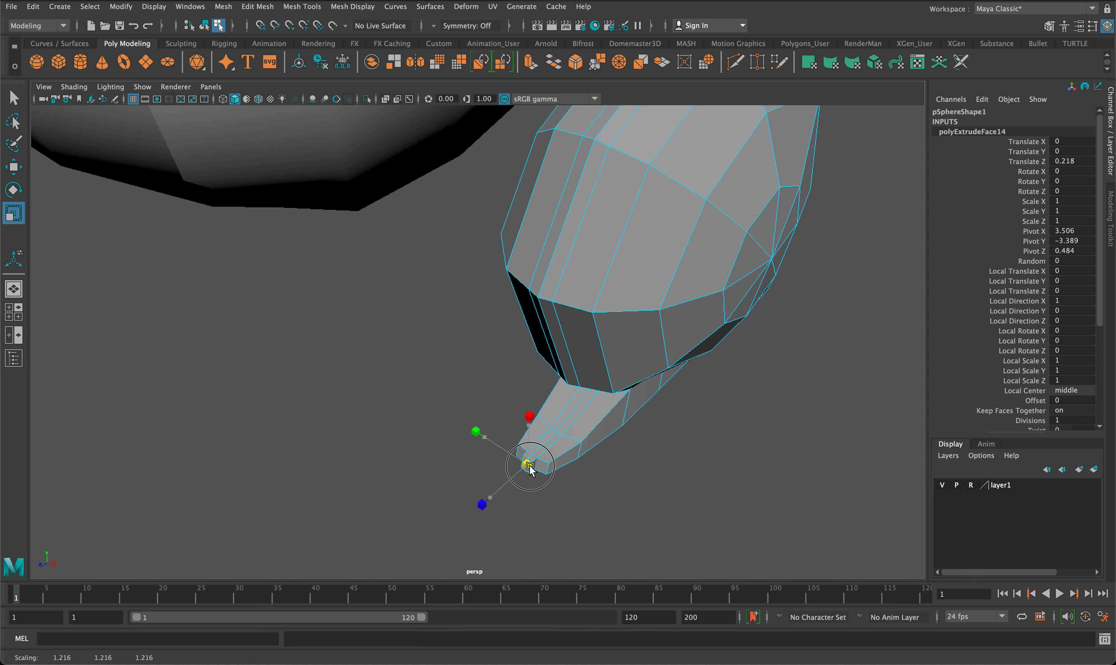
left_click(584, 464)
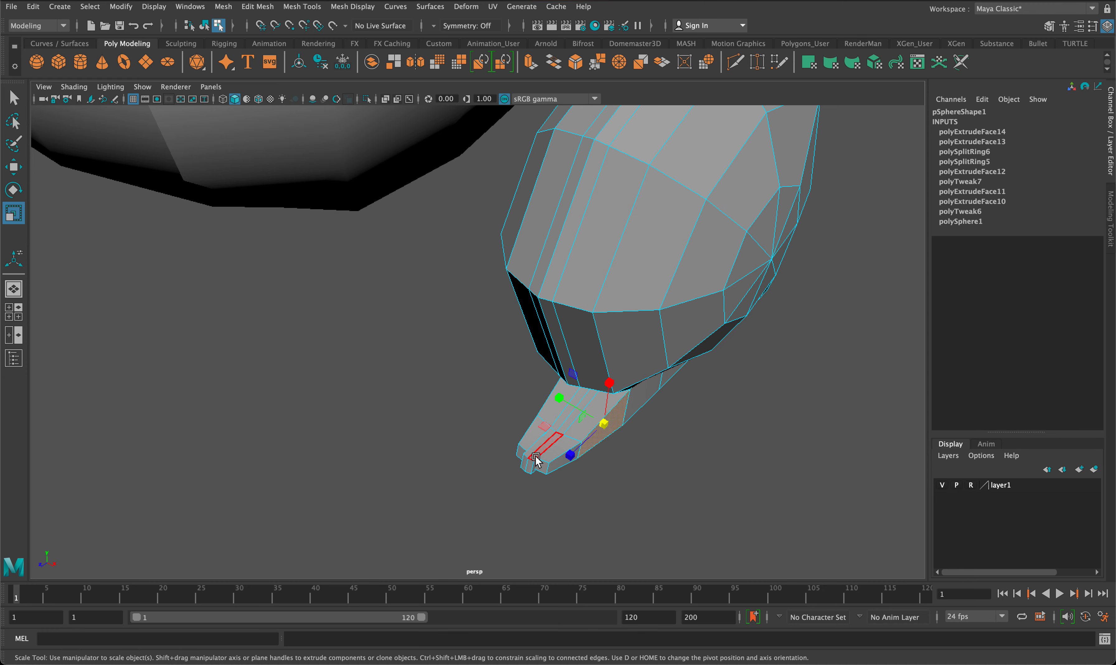
Select the leg as a whole object and compare its smoothed and unsmoothed shapes
right_click_drag(620, 252, 650, 234)
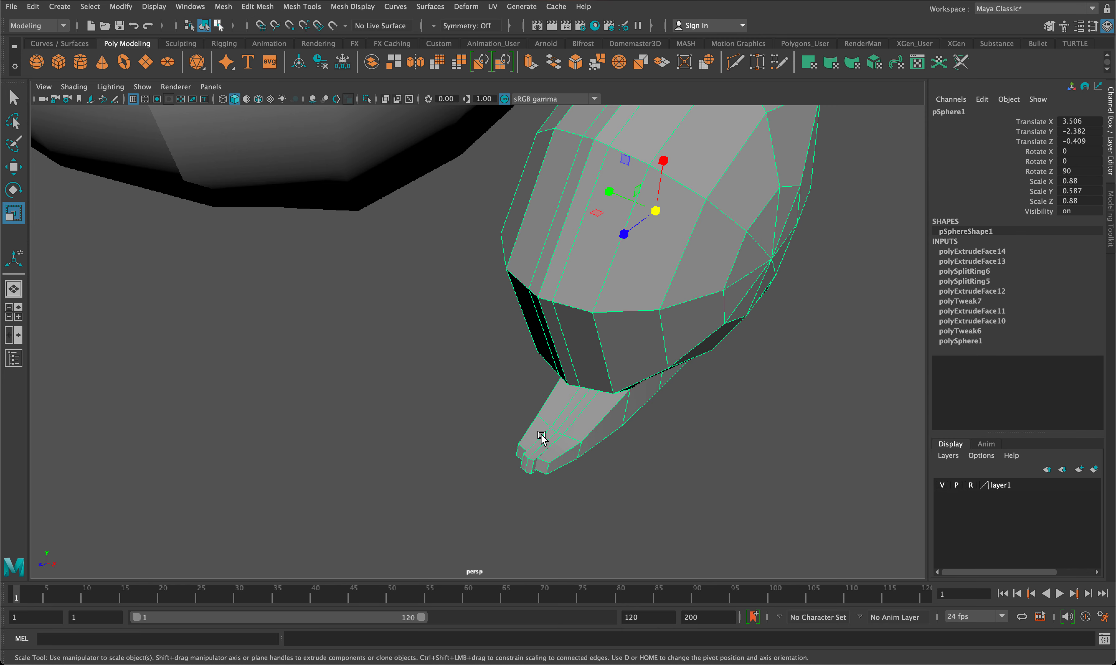
key("3")
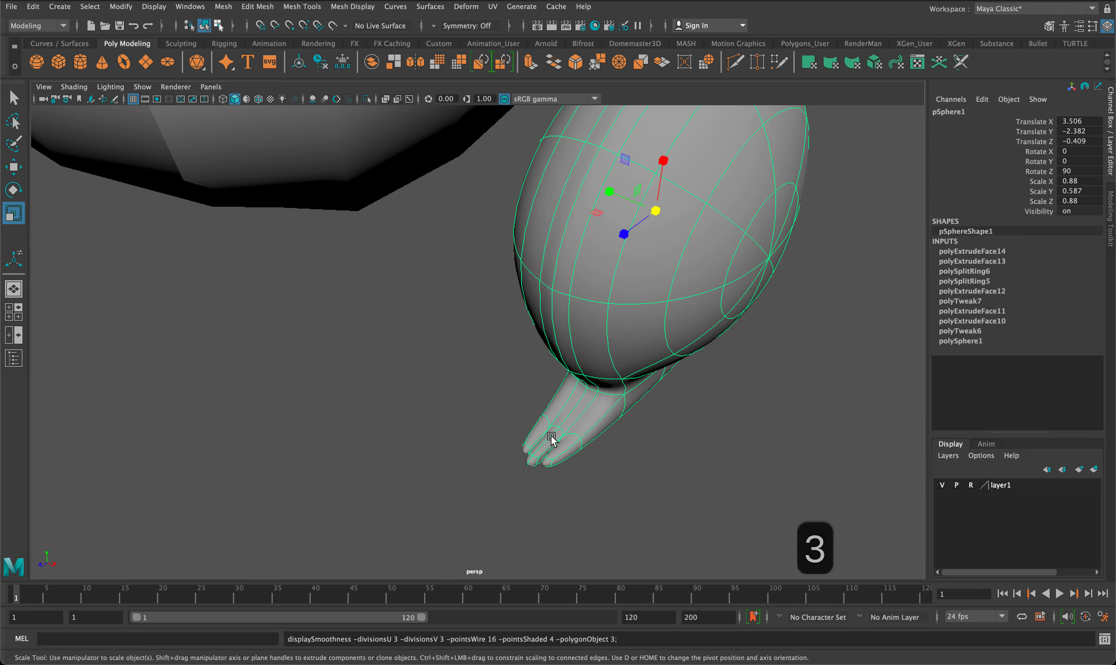
key("1")
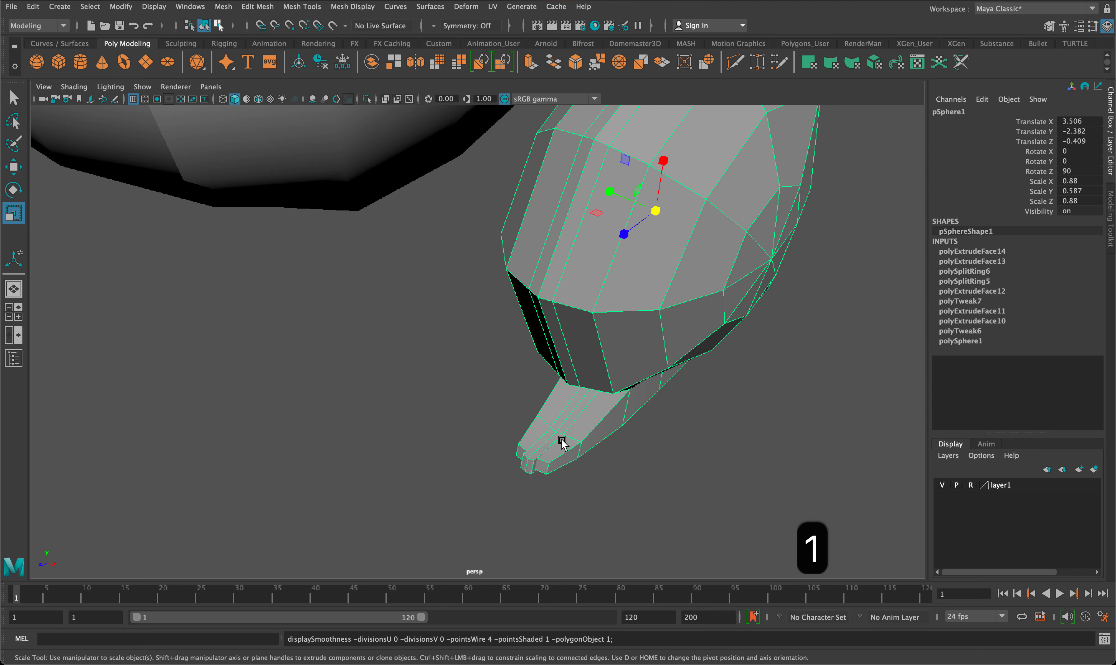
left_click_drag(562, 442, 543, 421, "alt")
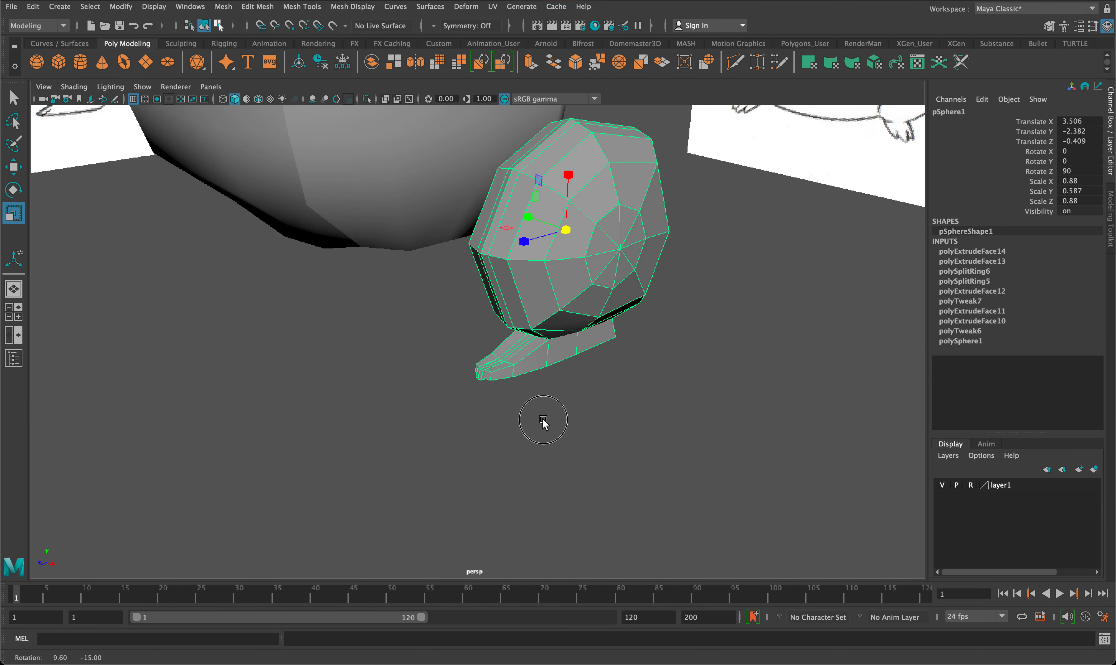
Delete the body's lower side faces beside the leg to open a hole for joining the leg
left_click(434, 188)
left_click_drag(441, 190, 507, 267, "alt")
key("q")
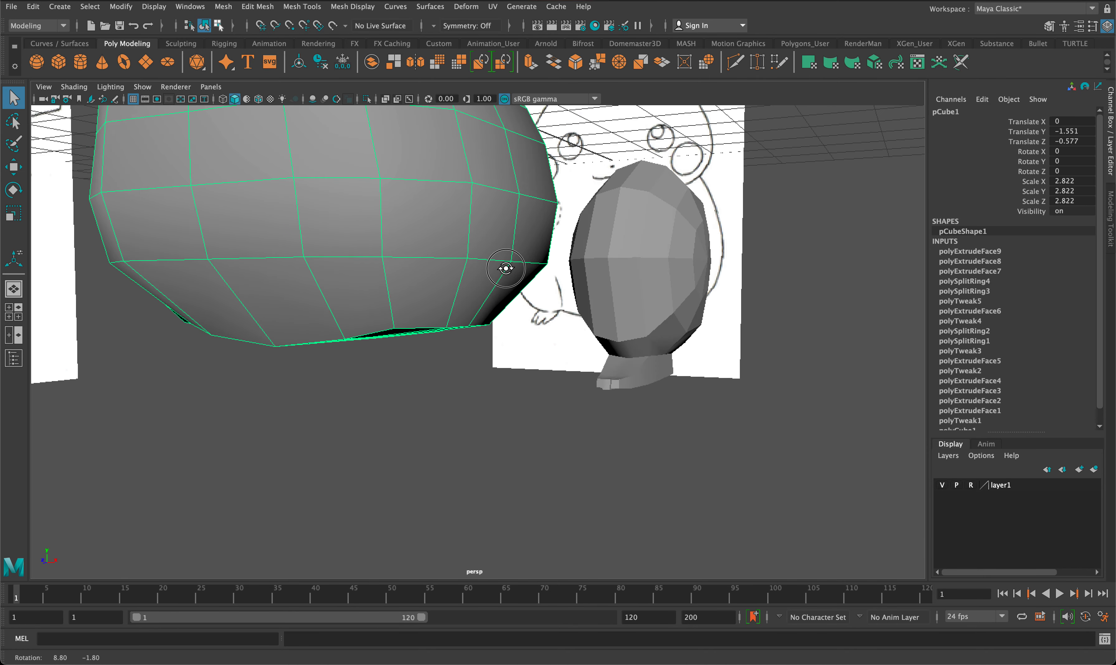
right_click_drag(498, 231, 495, 262)
mouse_move(488, 236)
left_mouse_down()
mouse_move(529, 237)
mouse_move(519, 279)
mouse_move(498, 276)
left_mouse_up()
key("BackSpace")
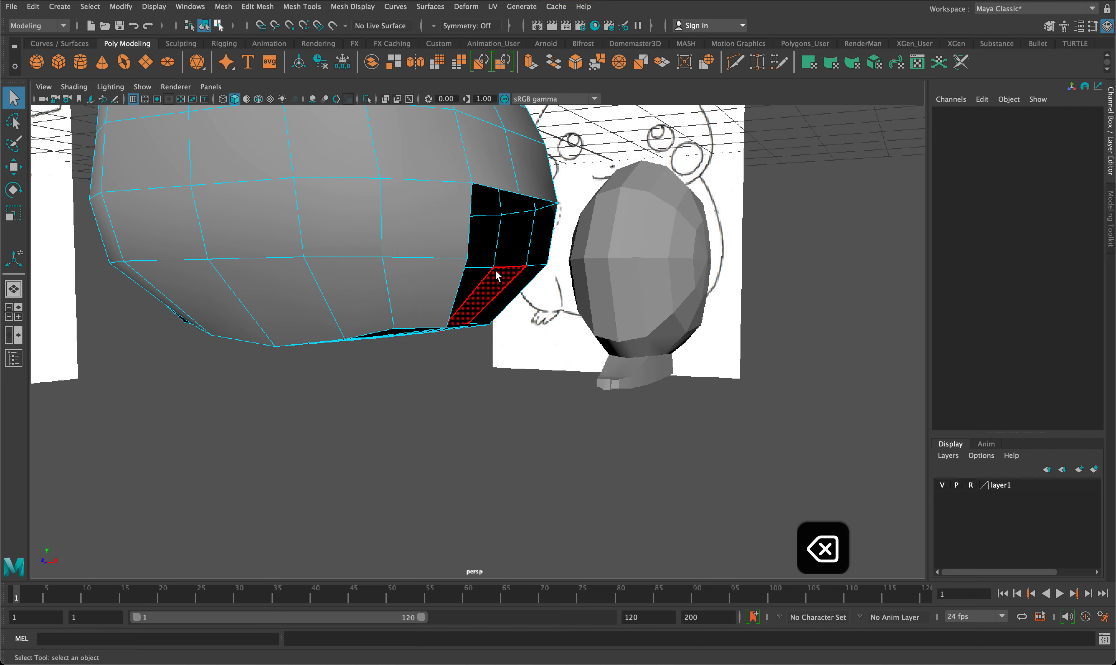
Select the border edges around the body's new opening one after another to count them
scroll(504, 249, "up", 5)
left_click_drag(506, 249, 512, 343, "alt")
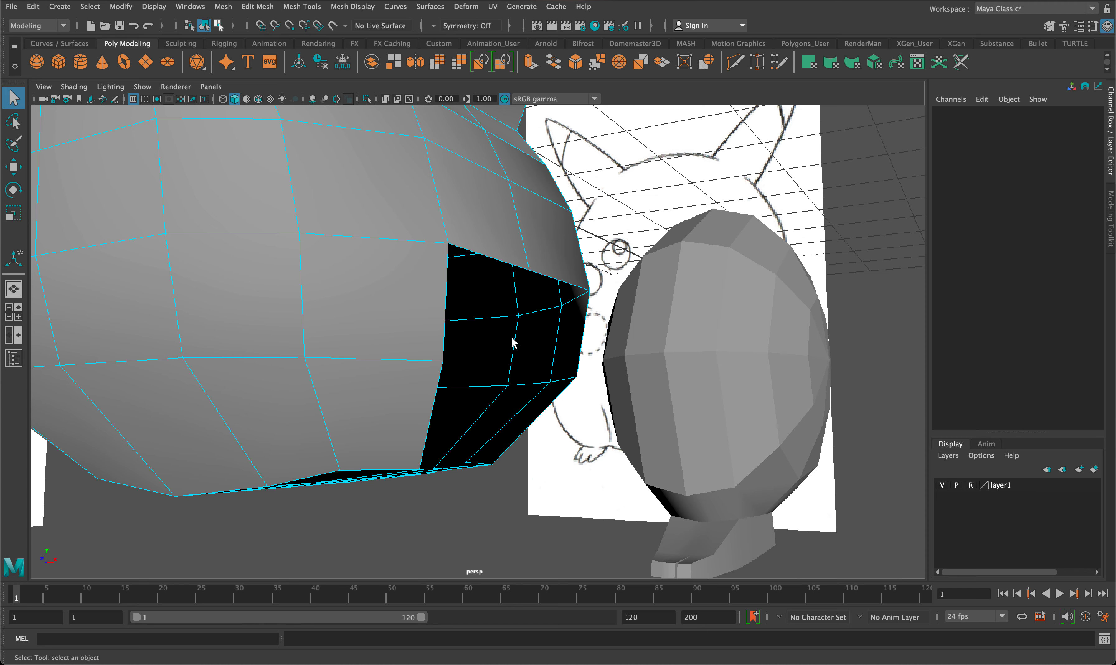
right_click_drag(512, 343, 515, 295)
left_click_drag(518, 295, 480, 348, "alt")
left_click(480, 290)
left_click(574, 261, "shift")
left_click(643, 288, "shift")
left_click_drag(645, 294, 668, 292, "alt")
left_click(578, 330, "shift")
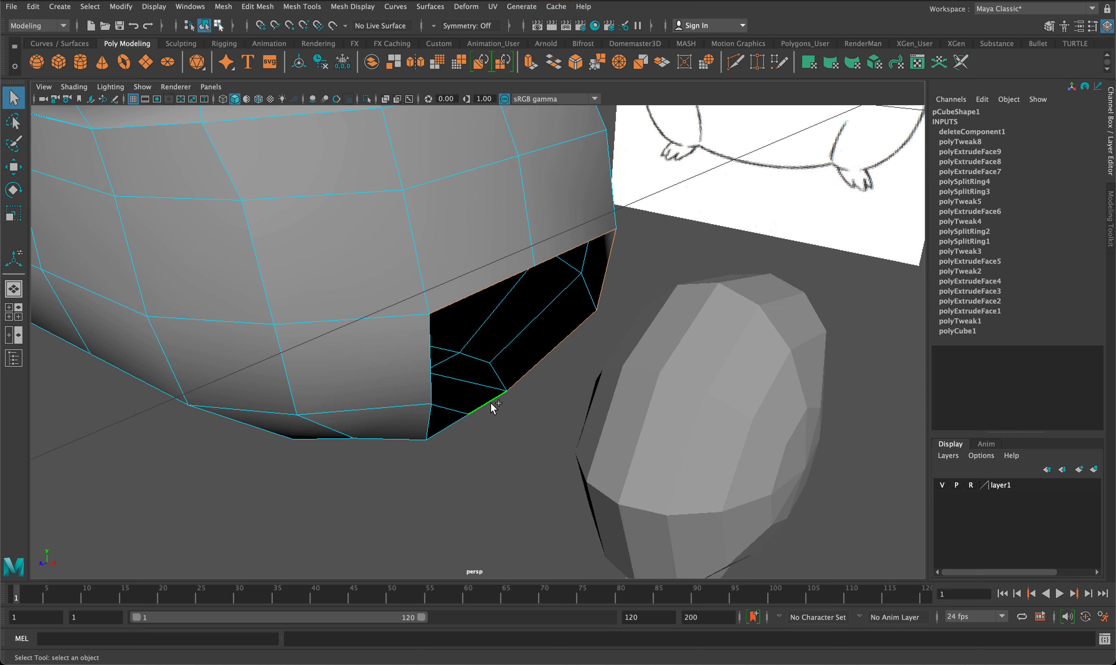
left_click(415, 422, "shift")
left_click(428, 337, "shift")
left_click_drag(493, 306, 571, 282, "alt")
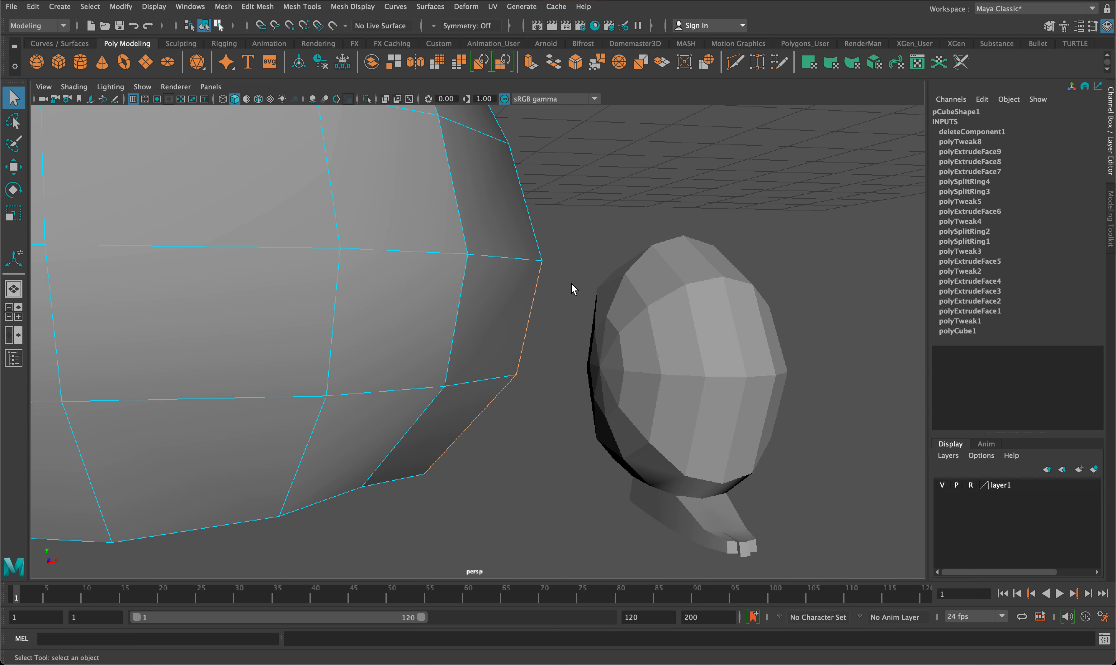
Delete the ring of faces on the leg's body-facing side, along with the leftover centre cap
left_click(634, 372)
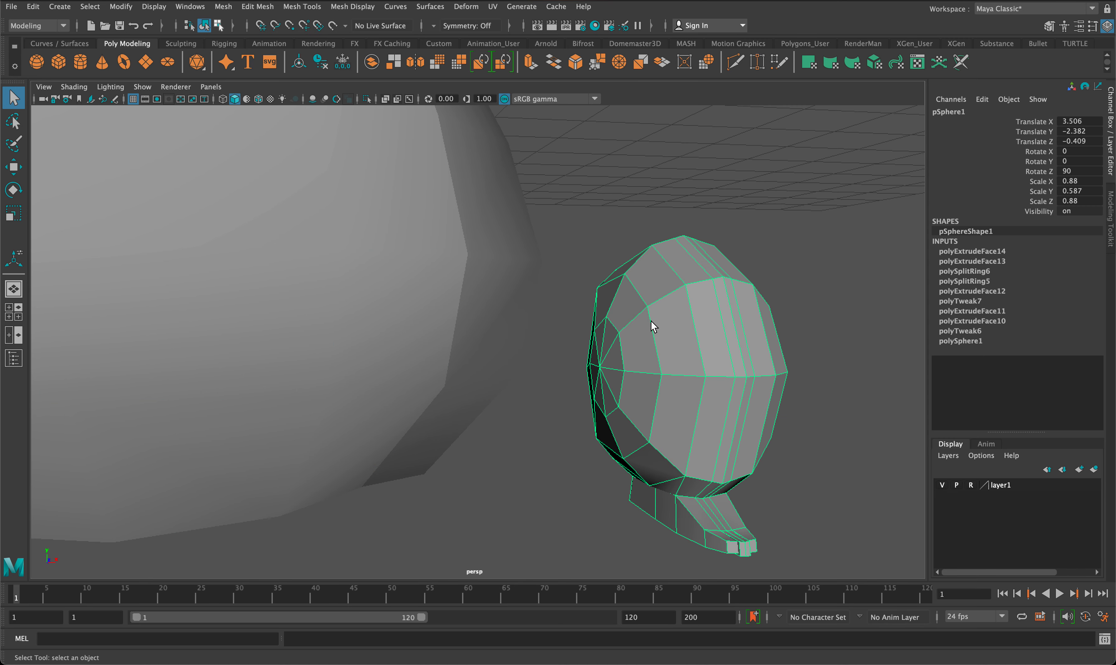
right_click_drag(637, 307, 638, 338)
left_click_drag(638, 337, 678, 319, "alt")
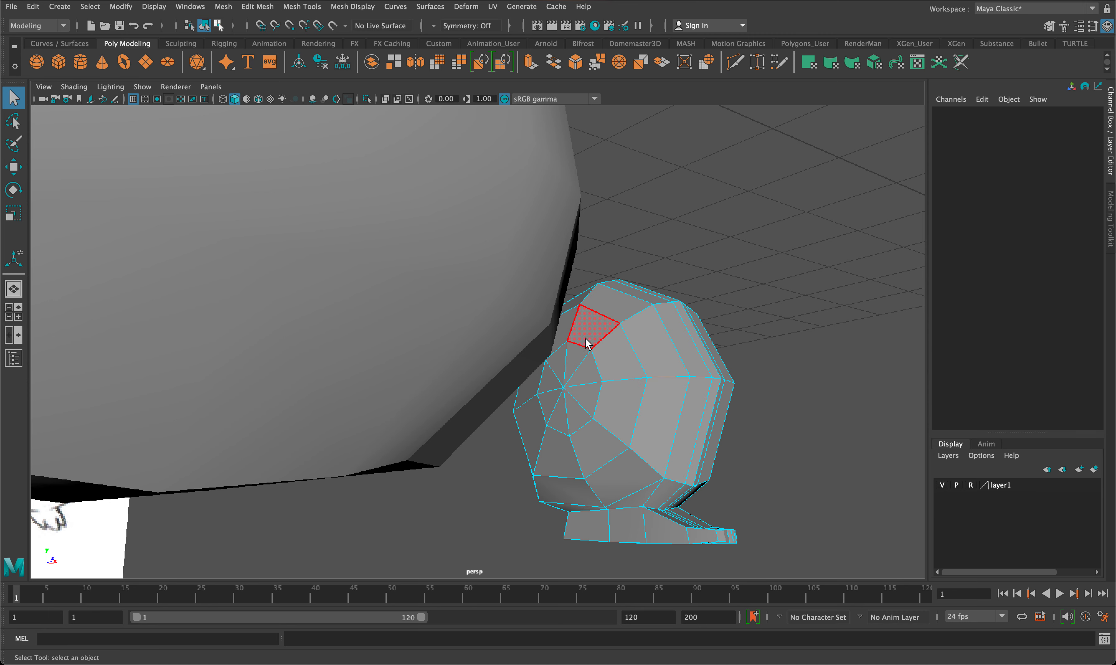
left_click(593, 328)
left_click(612, 360, "shift")
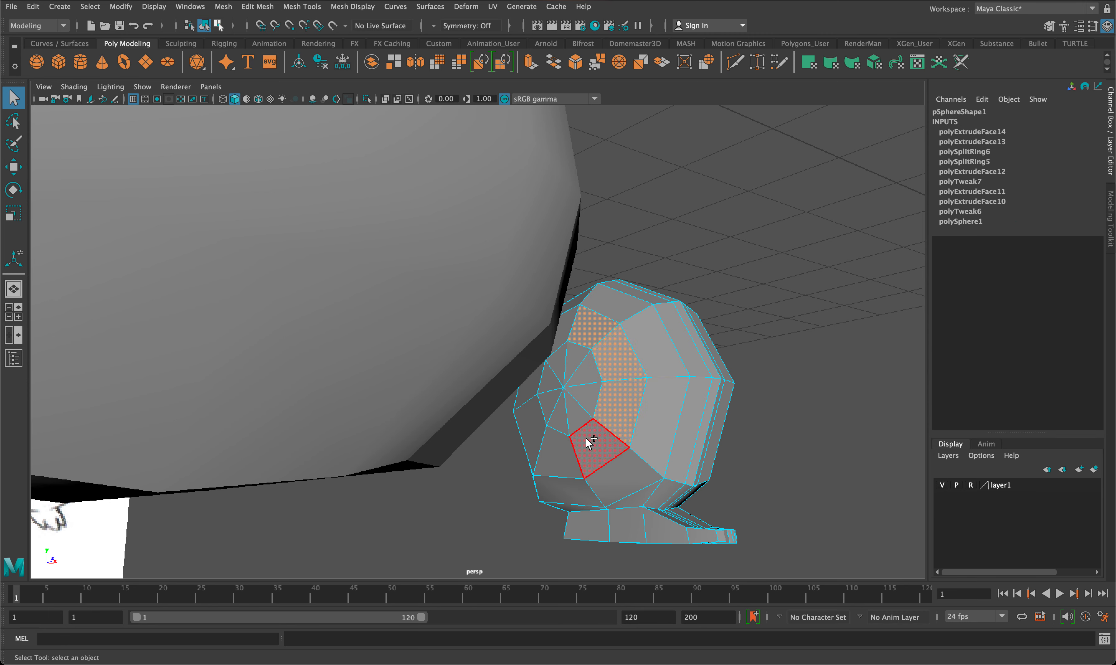
left_click(527, 419, "shift")
left_click(525, 388, "shift")
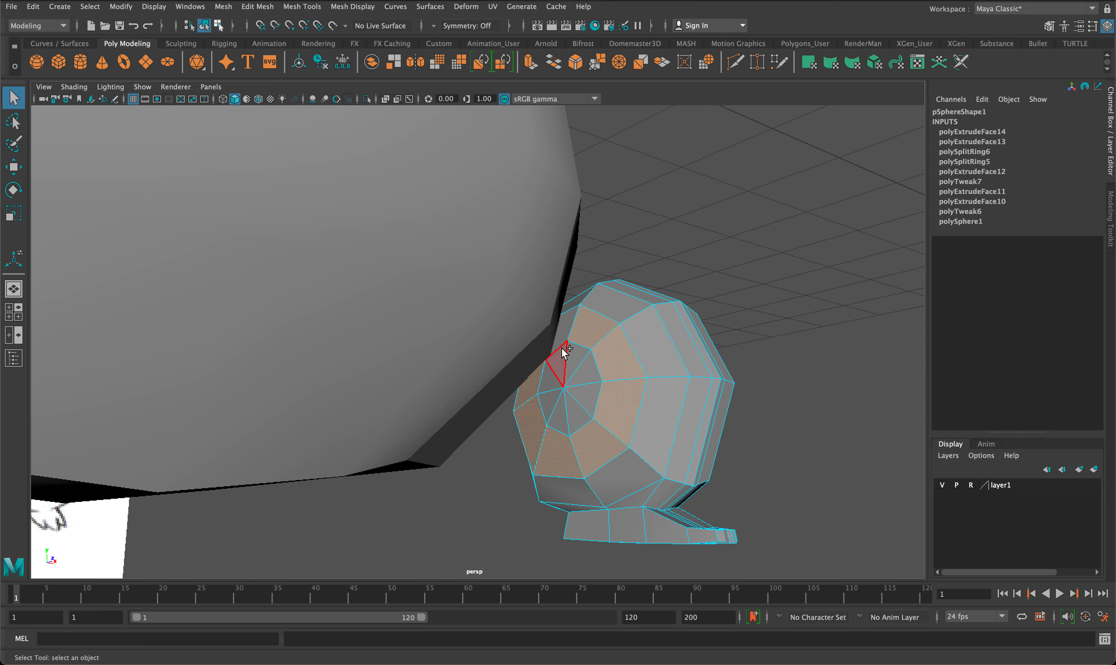
left_click(560, 339, "shift")
key("BackSpace")
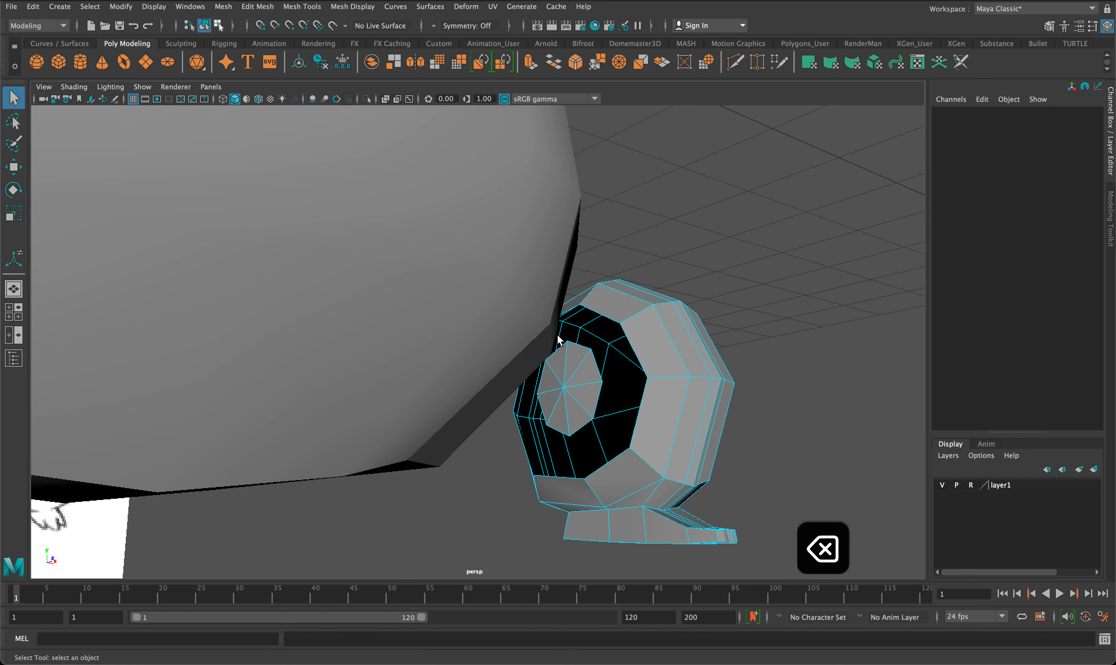
left_click(574, 358, "shift")
key("BackSpace")
left_click_drag(574, 358, 495, 373, "alt")
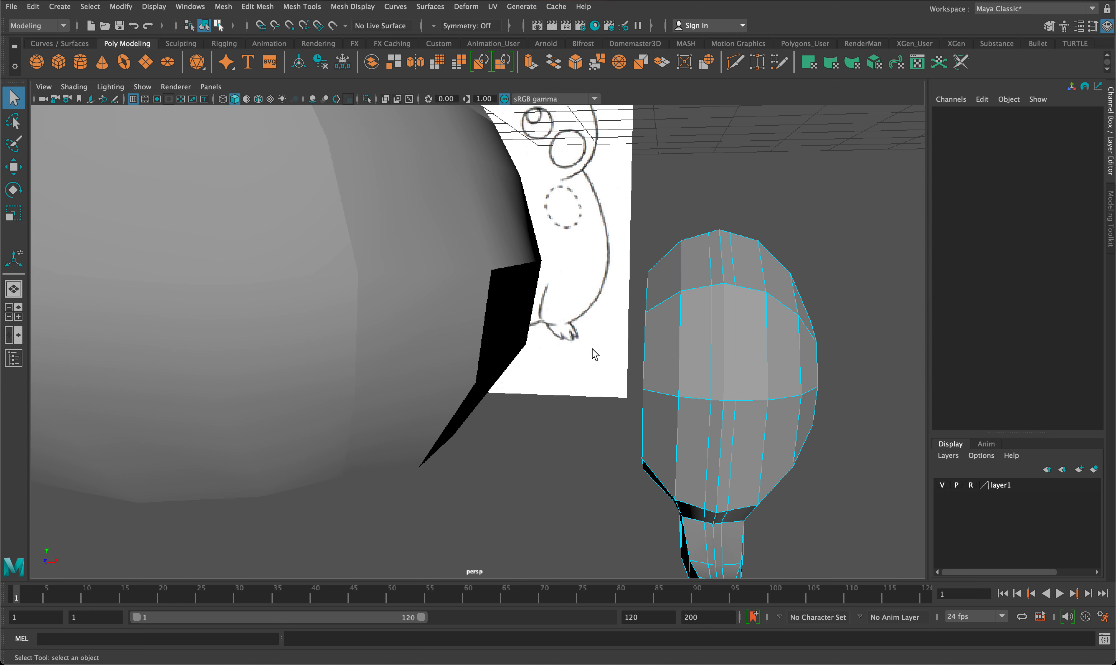
Select the body together with the leg and combine them into one mesh
key("q")
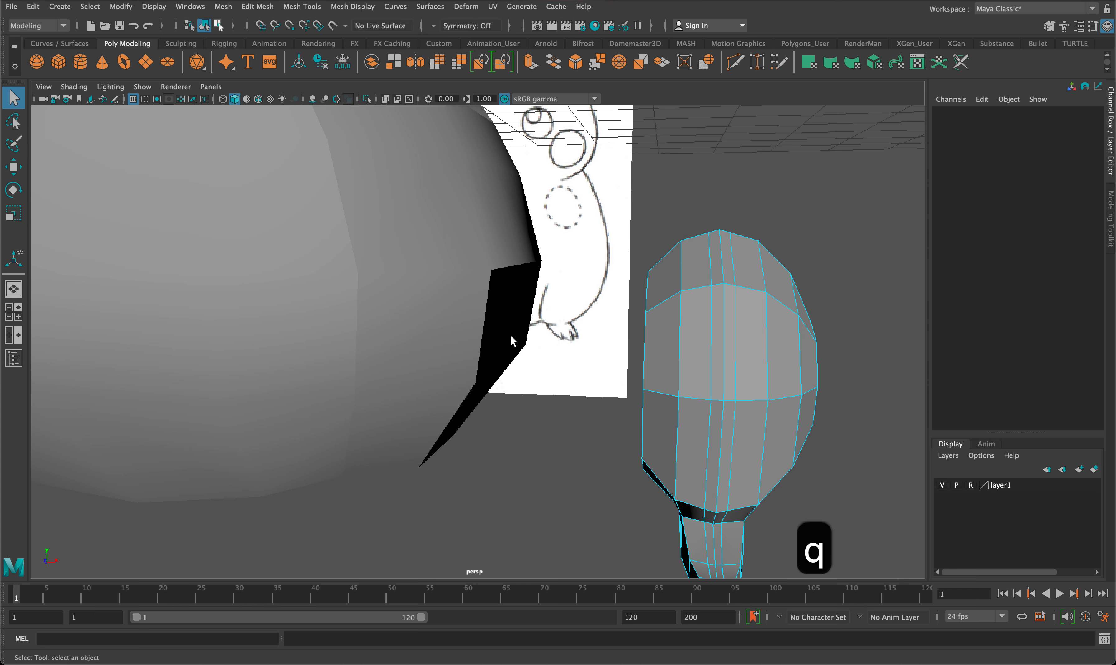
right_click_drag(452, 275, 533, 231)
left_click(493, 235)
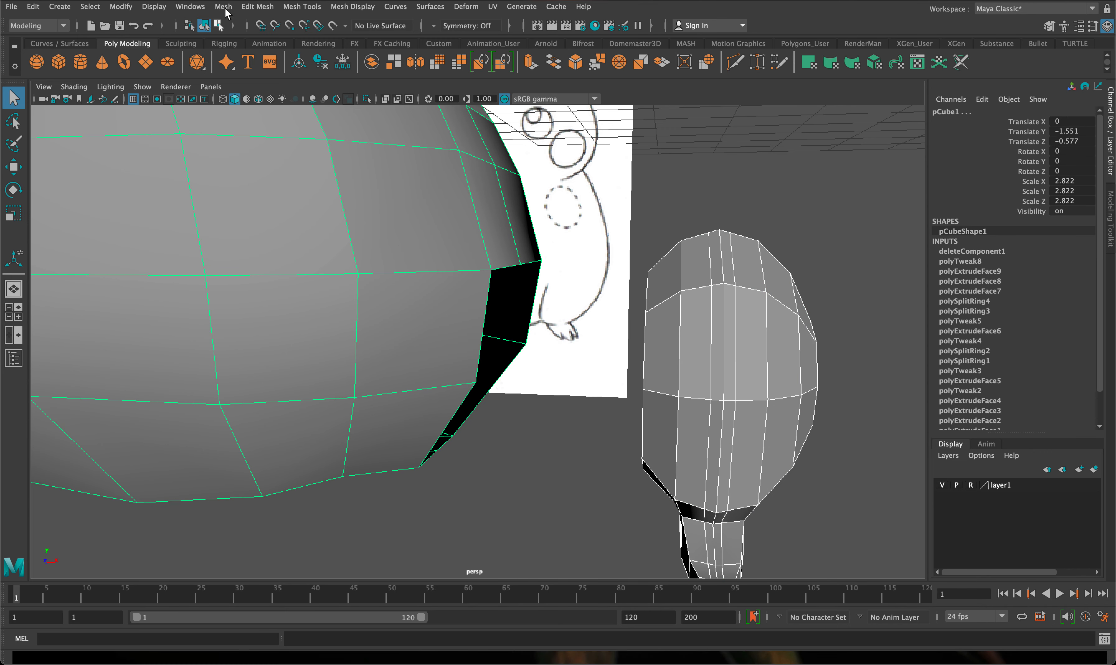
left_click(226, 10)
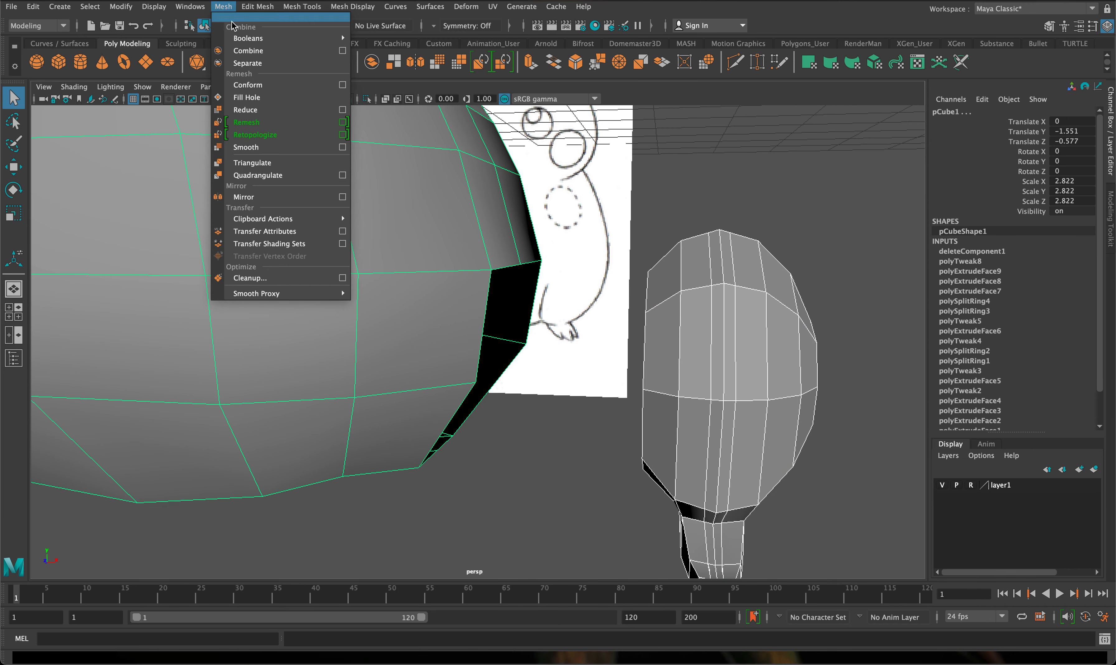
left_click(250, 51)
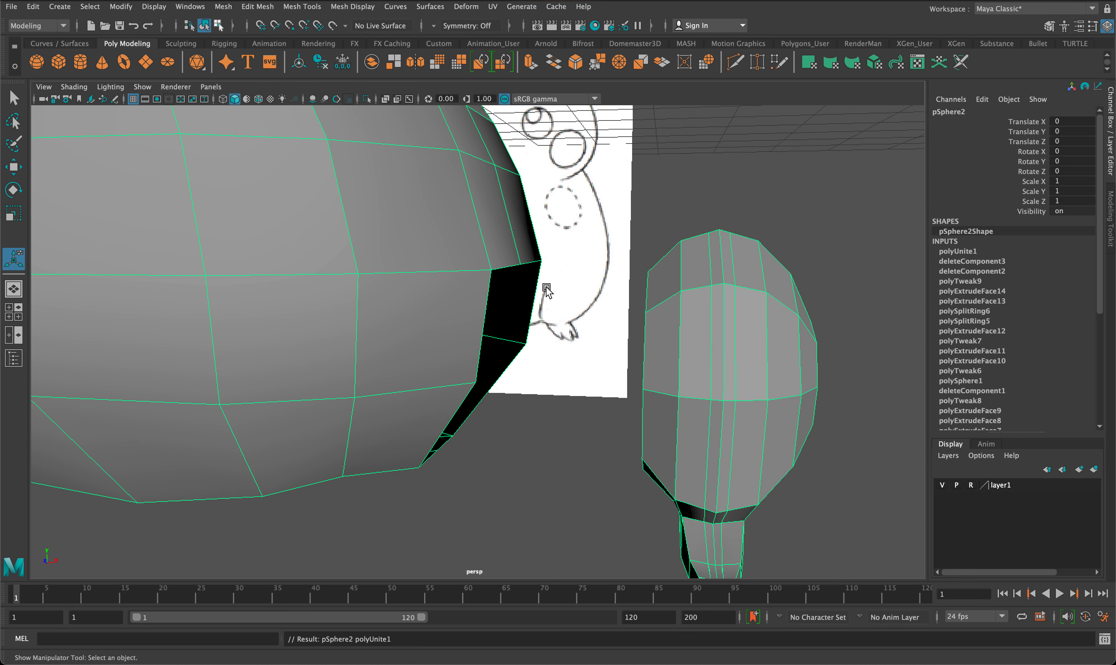
Bridge the top of the body and leg openings with two polygons using Append to Polygon
left_click_drag(692, 281, 547, 323, "alt")
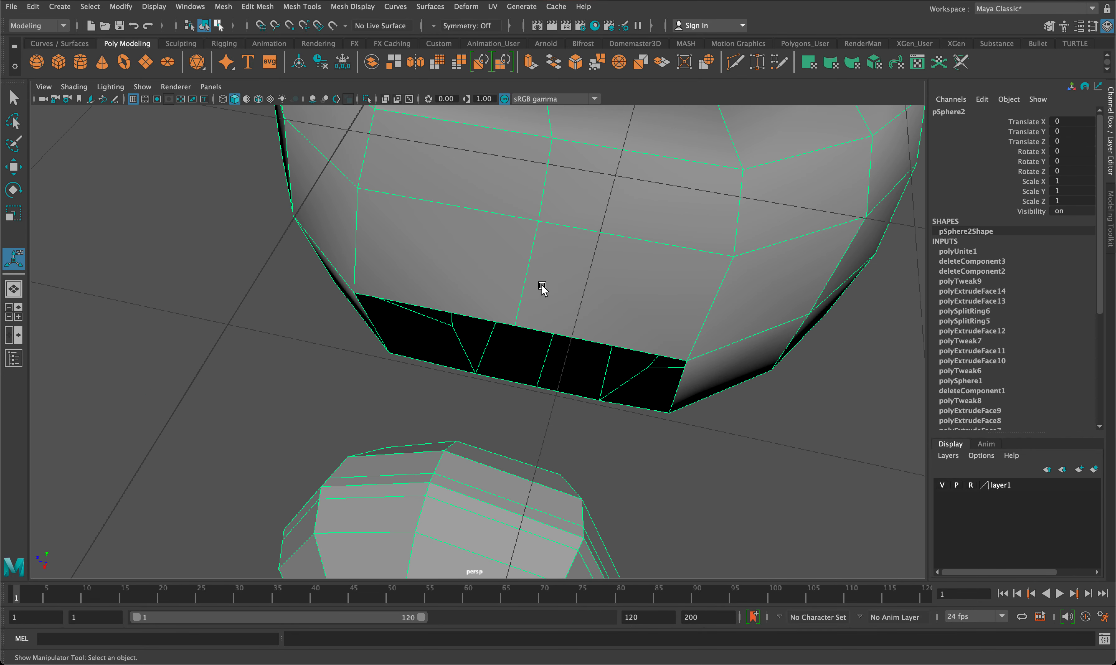
left_click(296, 8)
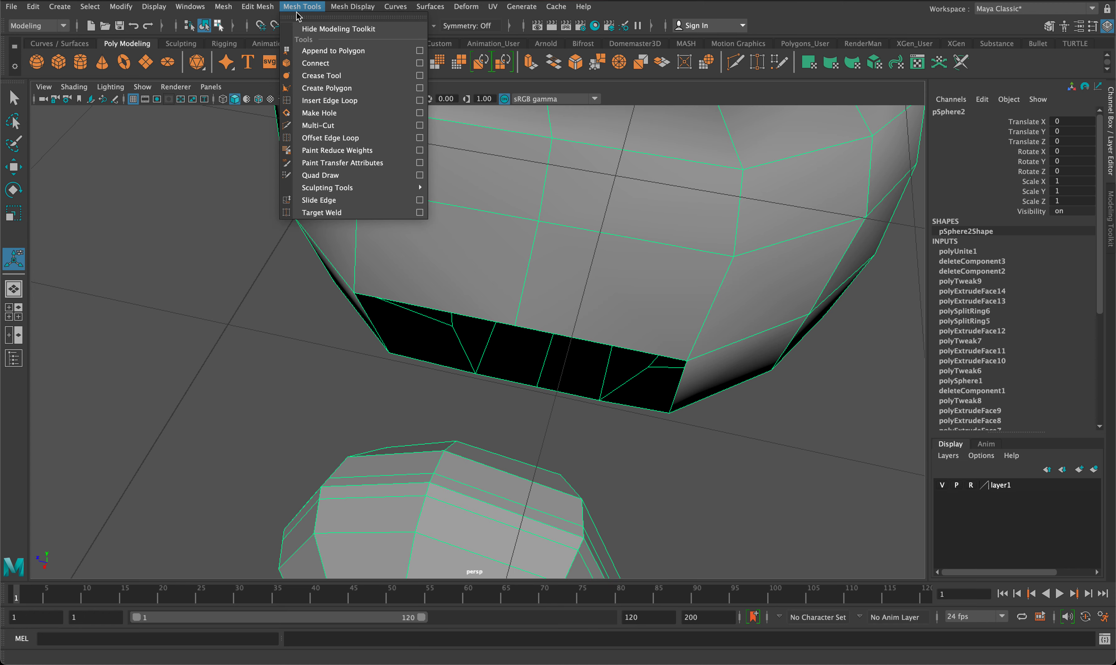
left_click(319, 55)
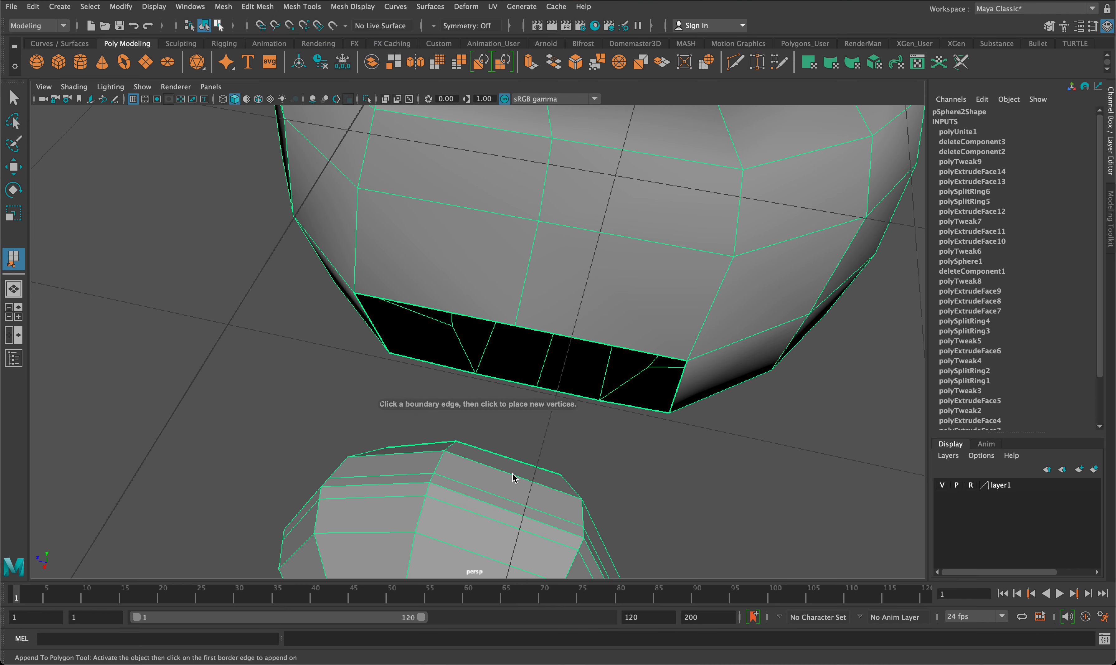
left_click(539, 386)
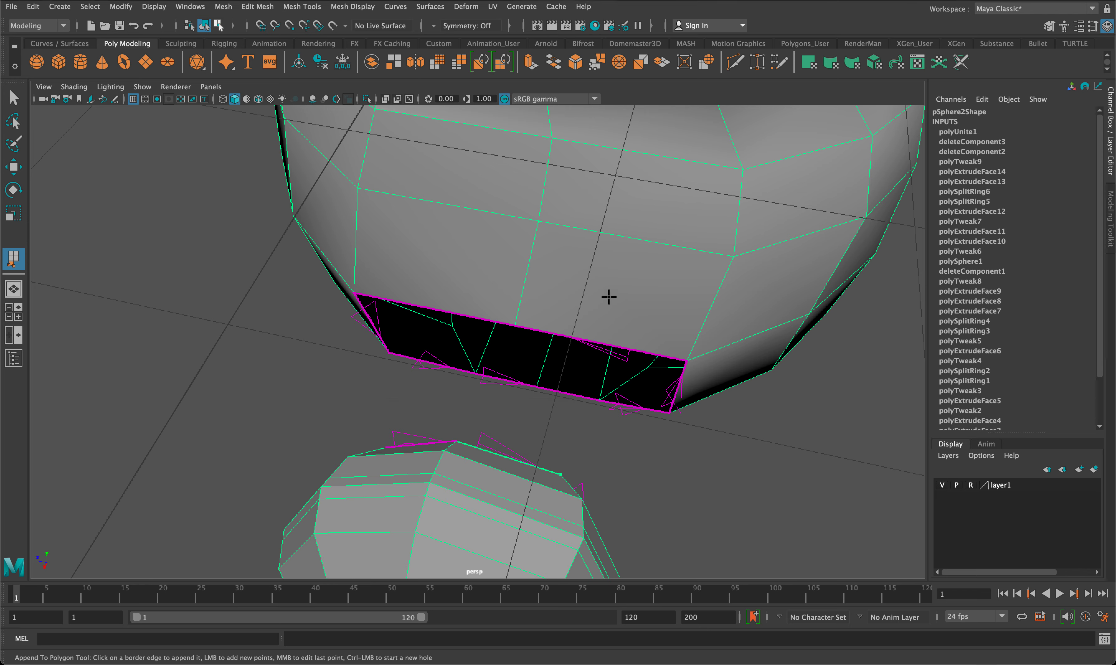
left_click(586, 338)
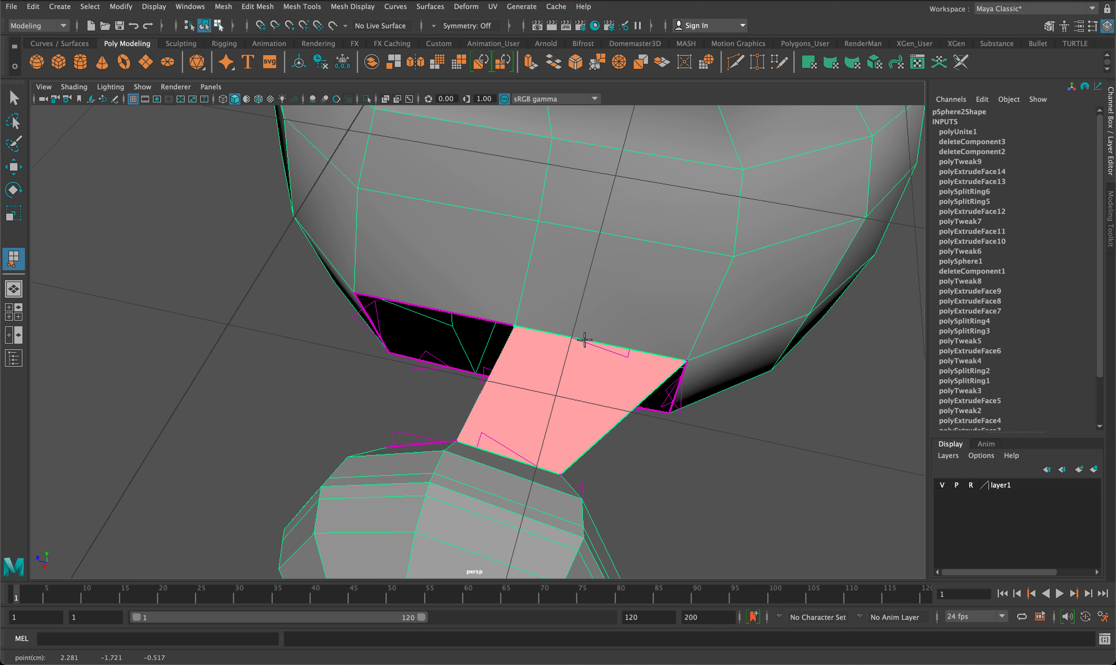
key("Return")
key("g")
left_click_drag(526, 366, 640, 362, "alt")
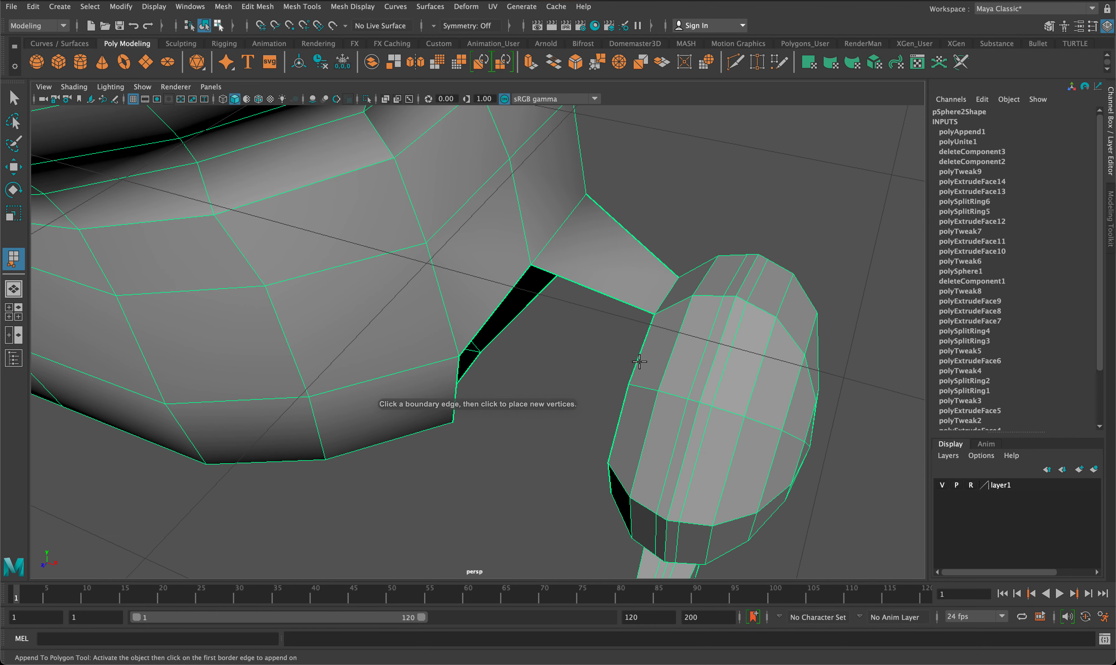
left_click(641, 360)
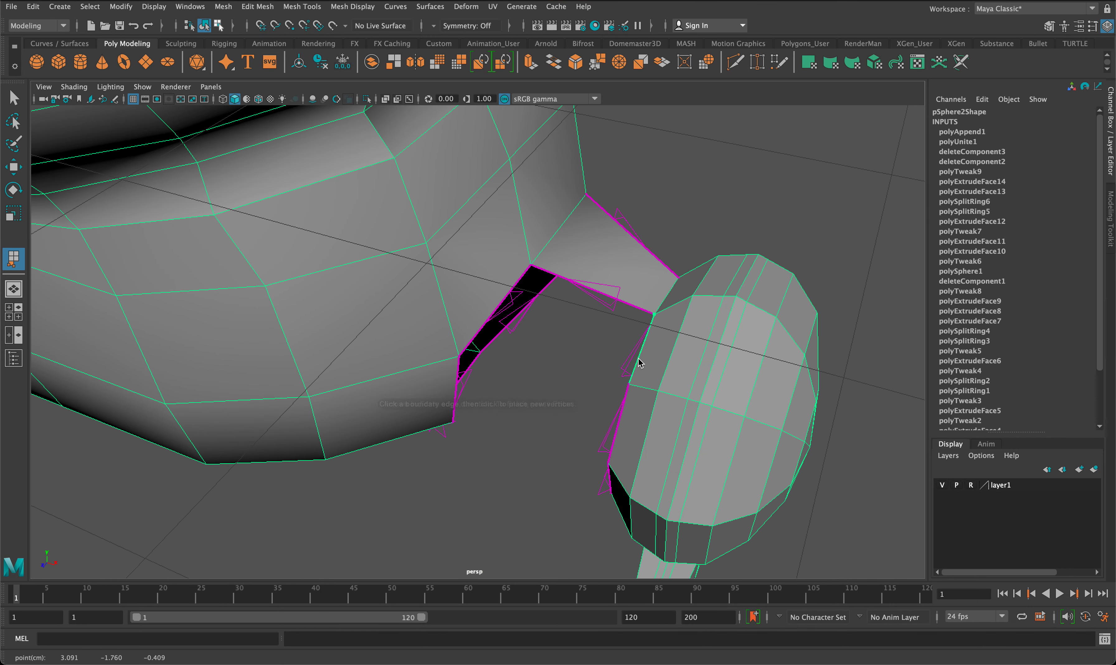
left_click(501, 307)
left_click_drag(504, 312, 523, 284, "alt")
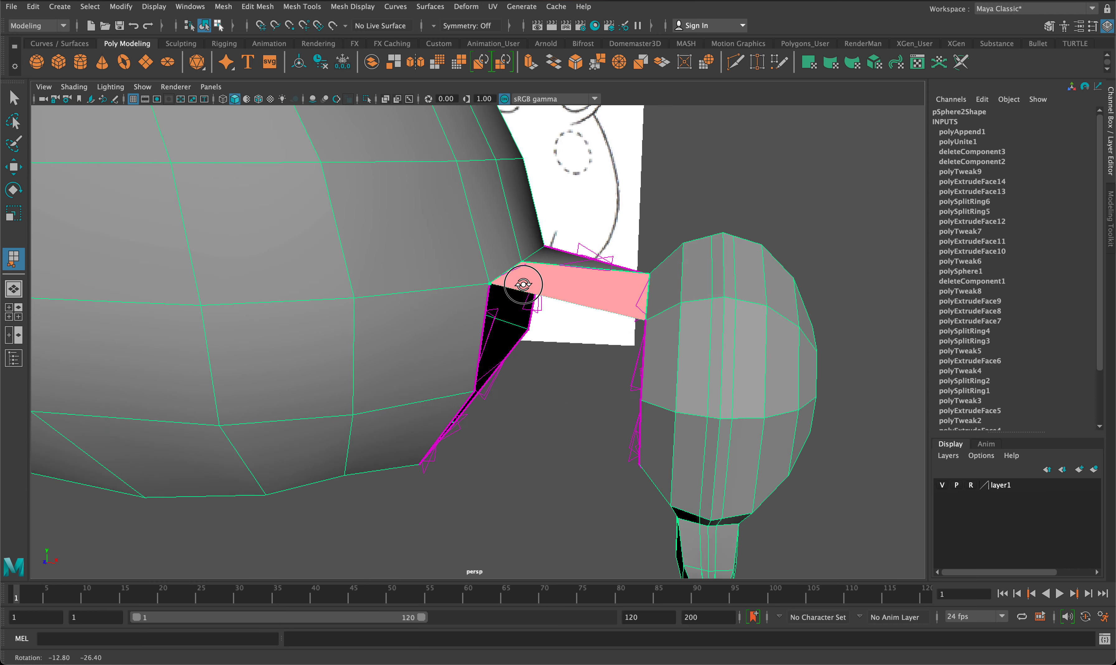
key("g")
Append two polygons between the front edges of the body opening and the leg opening
left_click(645, 366)
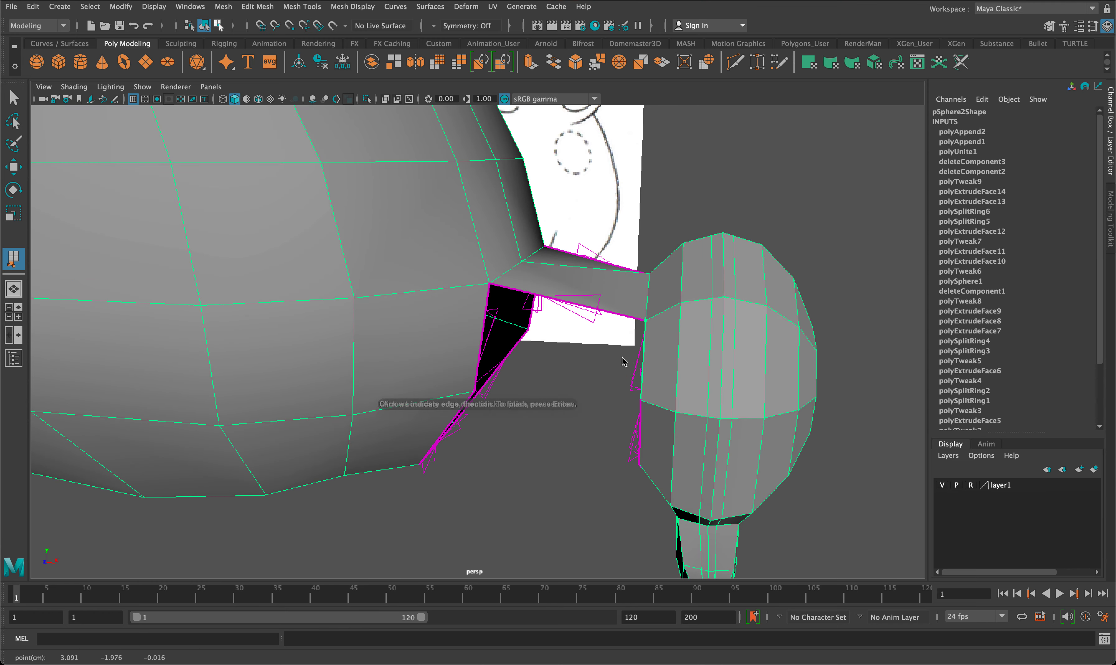
left_click(485, 336)
left_click_drag(494, 398, 543, 286, "alt")
key("g")
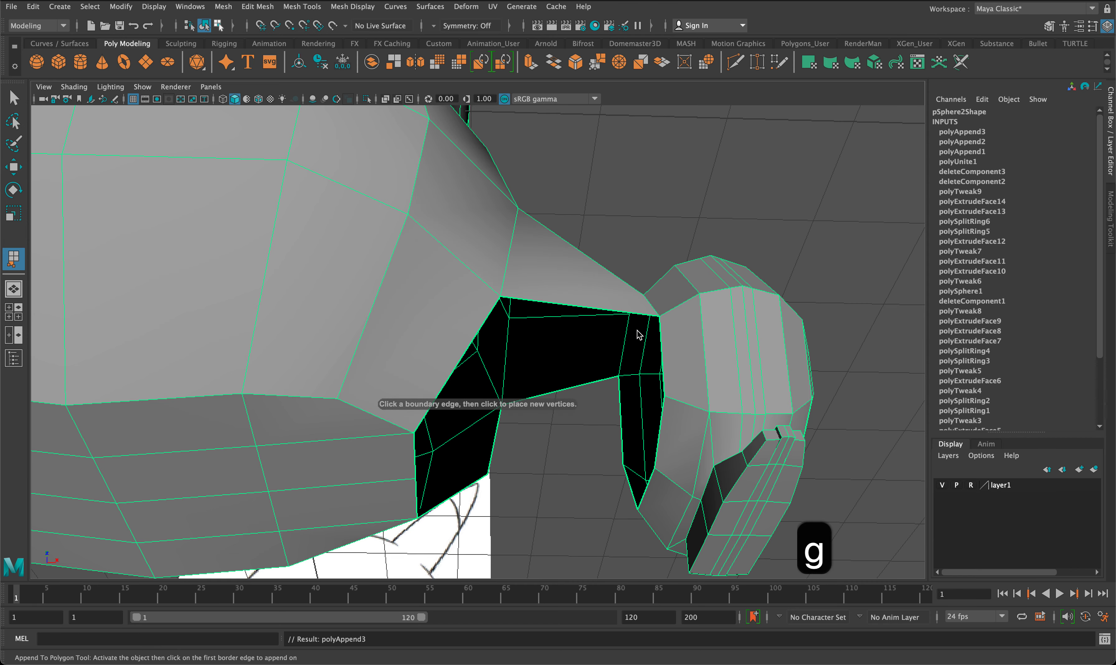
left_click(659, 340)
left_click(468, 341)
key("g")
Append two polygons across the underside, joining the bottom edges of the body and leg openings
left_click_drag(498, 371, 506, 314, "alt")
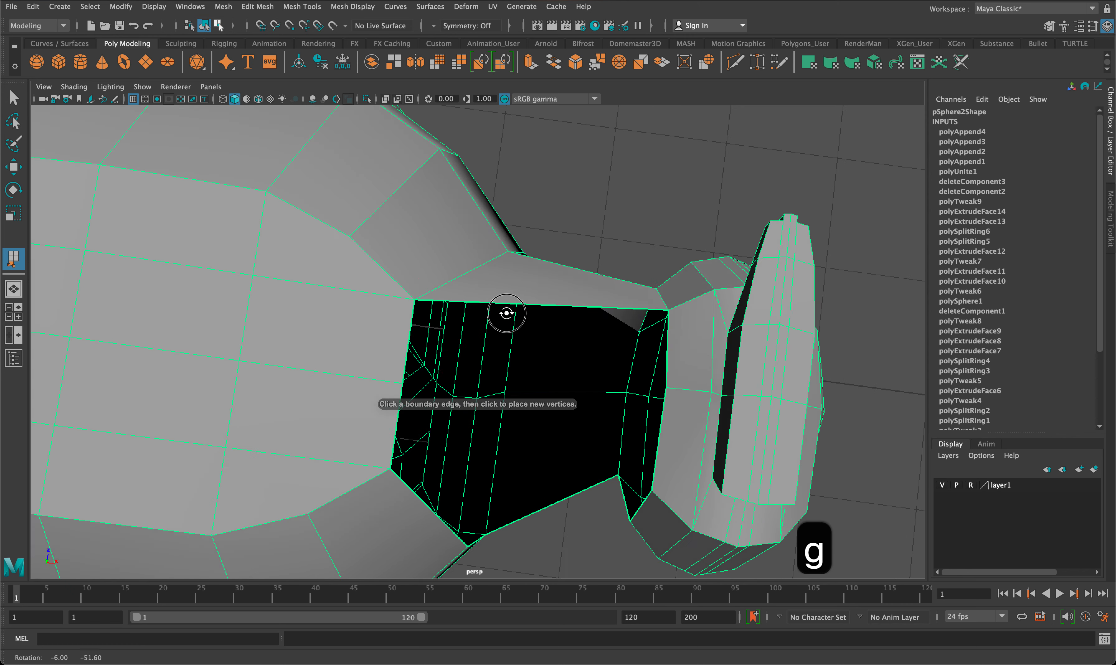
left_click(409, 342)
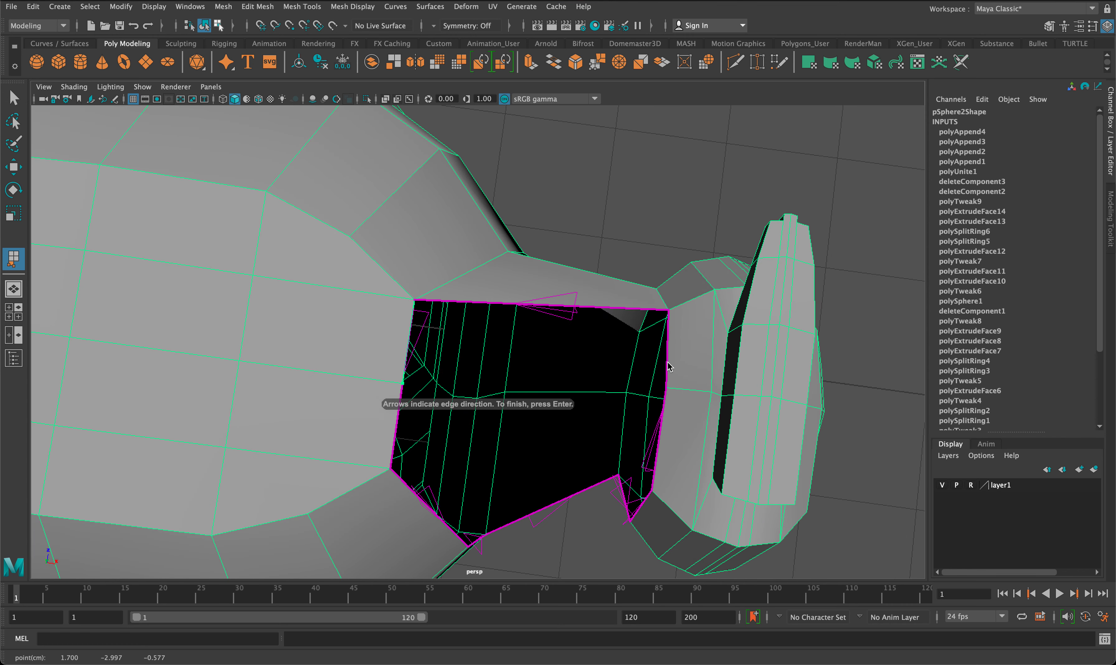
left_click(667, 361)
key("g")
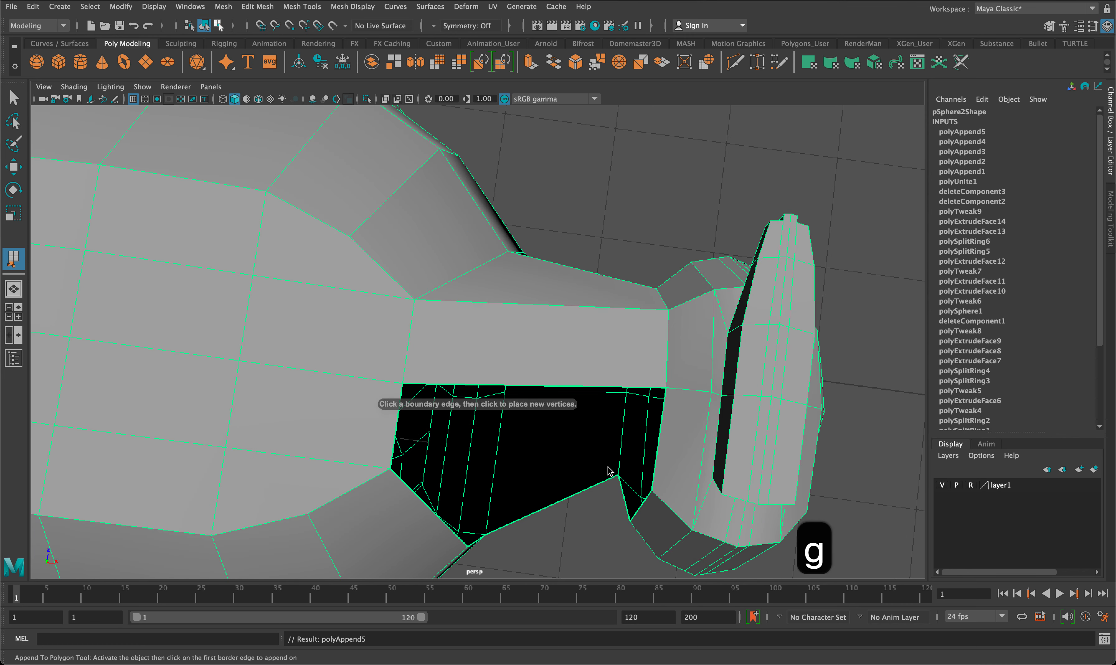
left_click(656, 450)
left_click(394, 426)
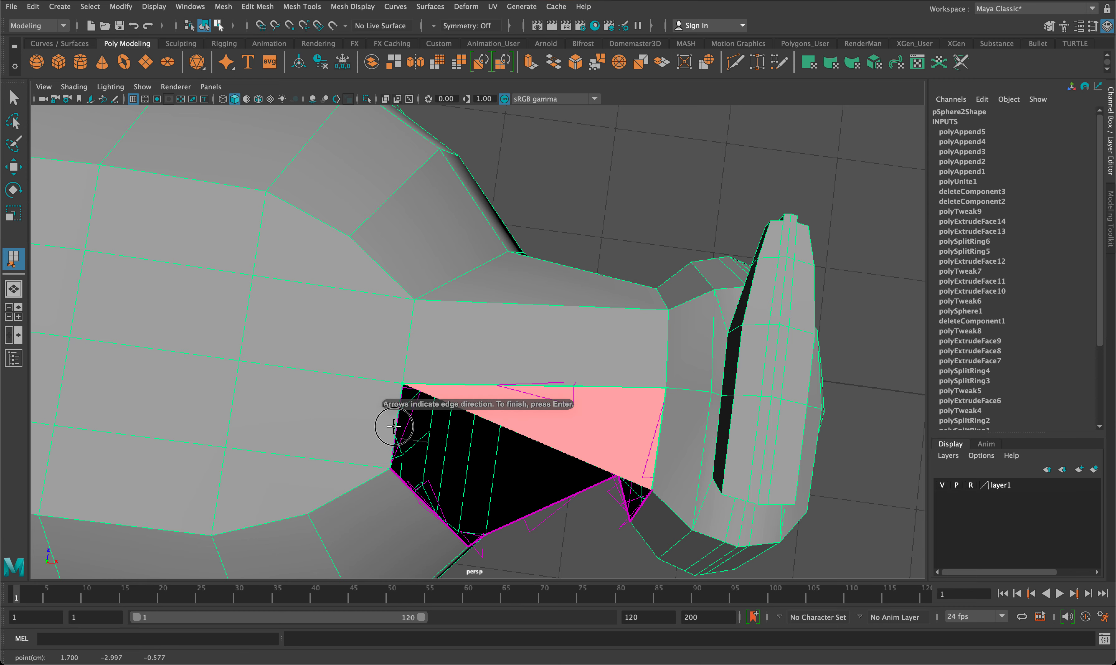
key("g")
Append two polygons at the back of the joint to close the remaining gap between body and leg
left_click_drag(429, 431, 390, 392, "alt")
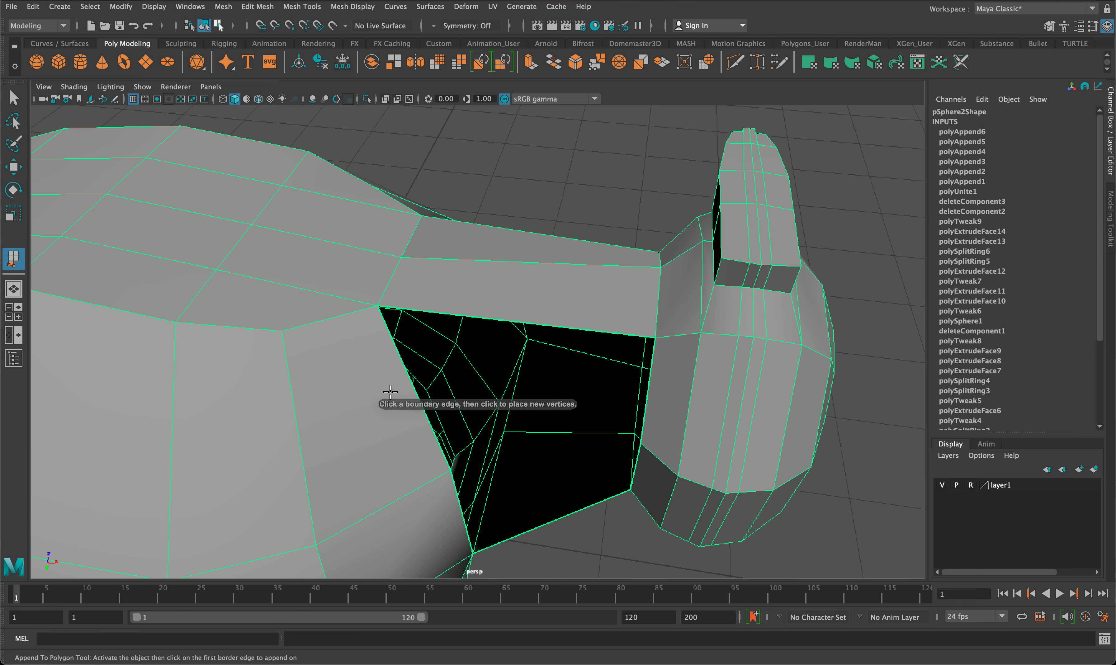
left_click(405, 376)
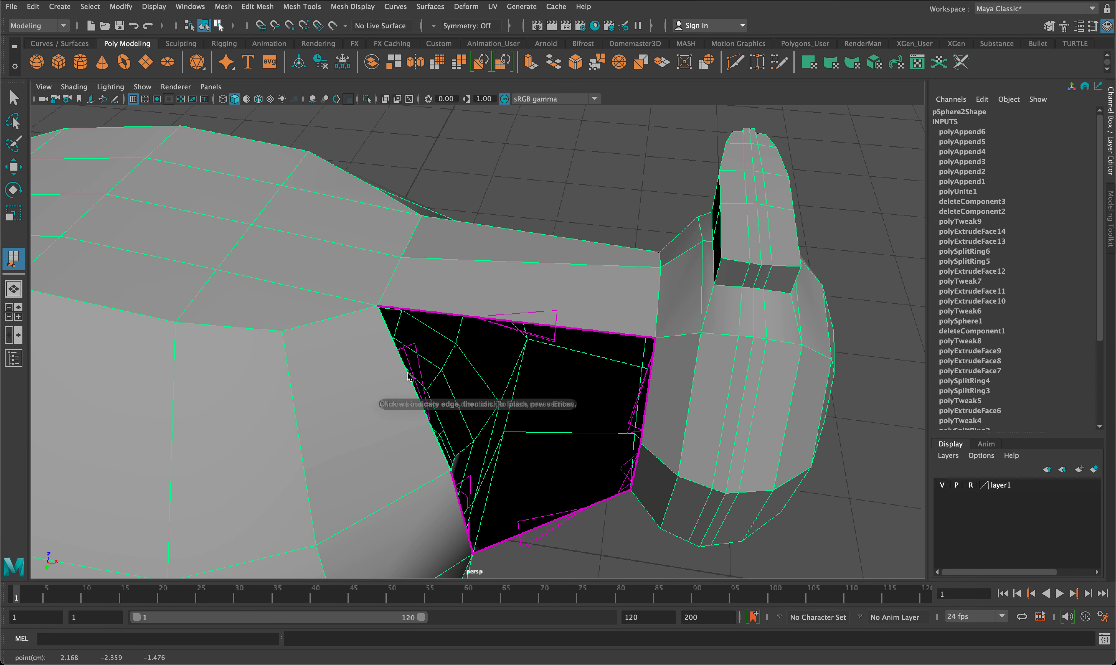
left_click(652, 374)
left_click_drag(652, 375, 596, 332, "alt")
key("g")
left_click(596, 332)
left_click(499, 214)
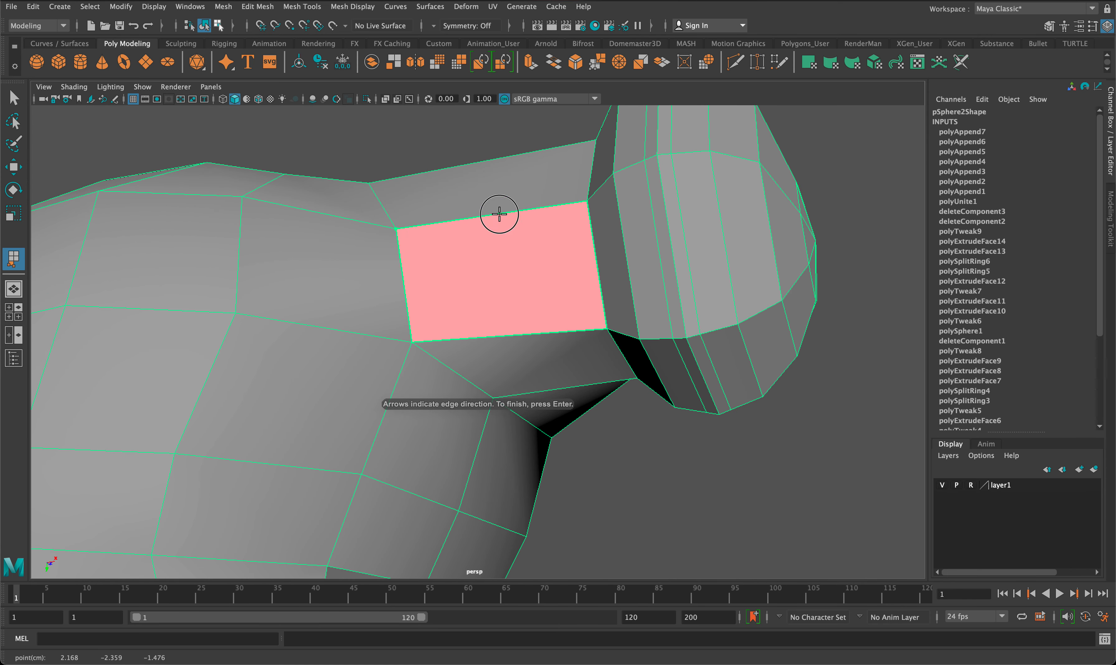
key("Return")
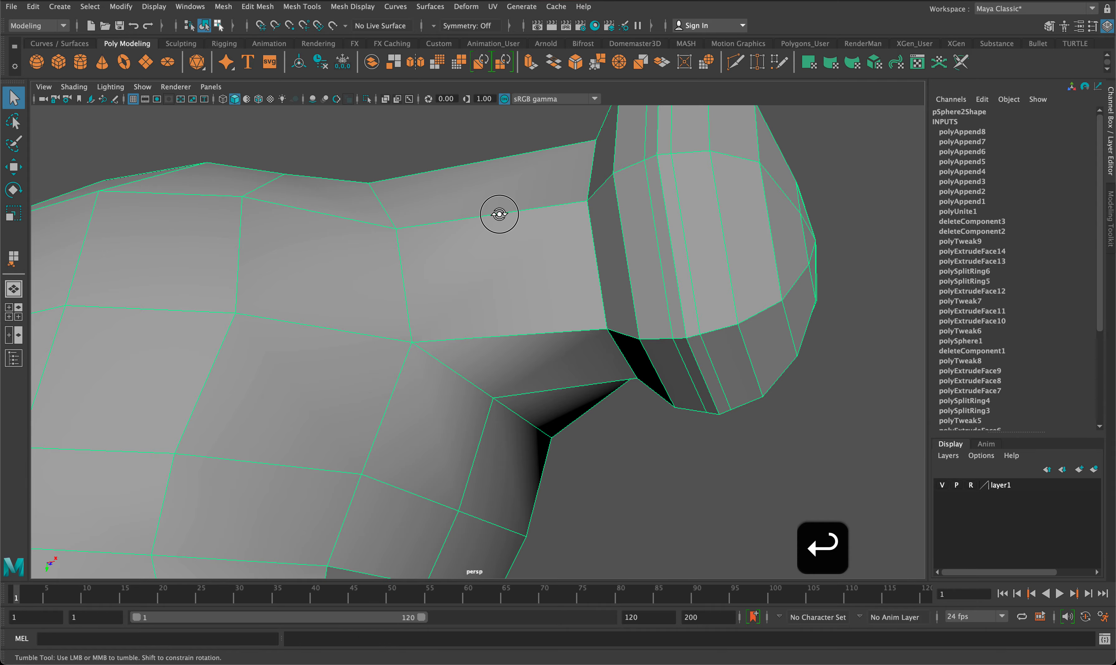
In the front view, select the leg's vertices, move the leg closer to the body and scale it narrower across its width
left_click_drag(499, 214, 504, 417, "alt")
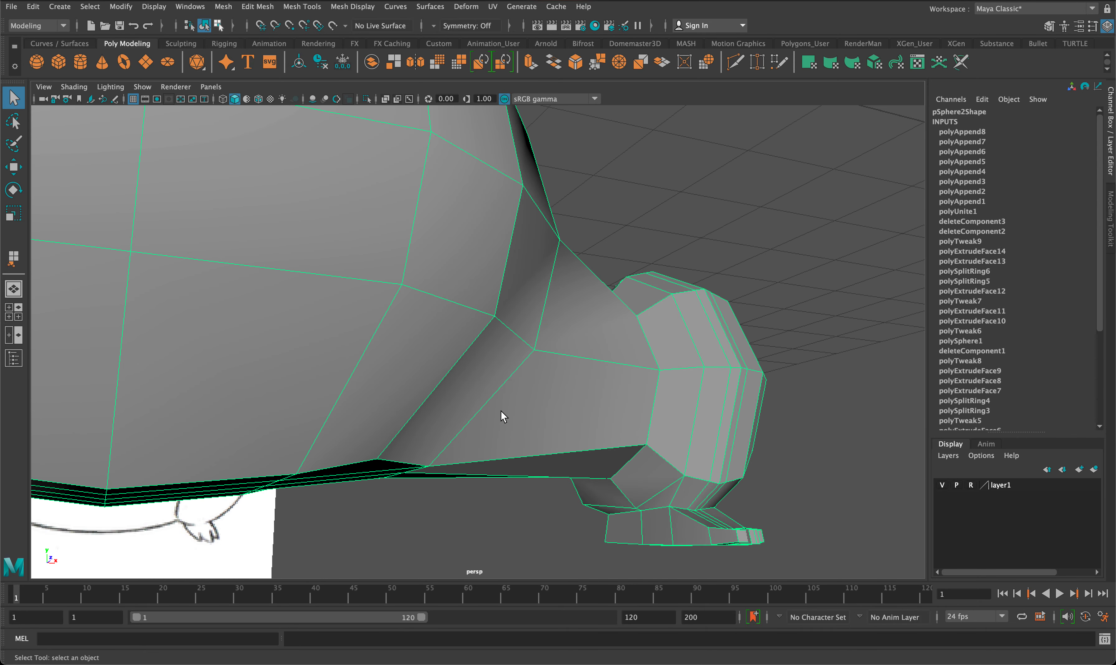
key("space")
key("space")
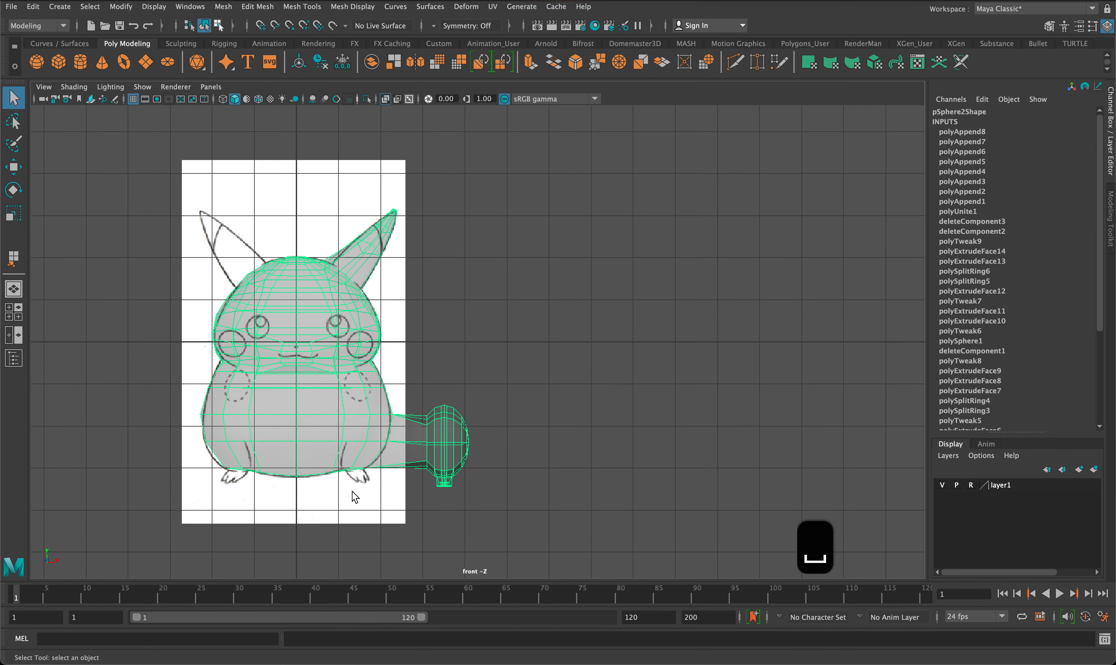
scroll(355, 497, "up", 3)
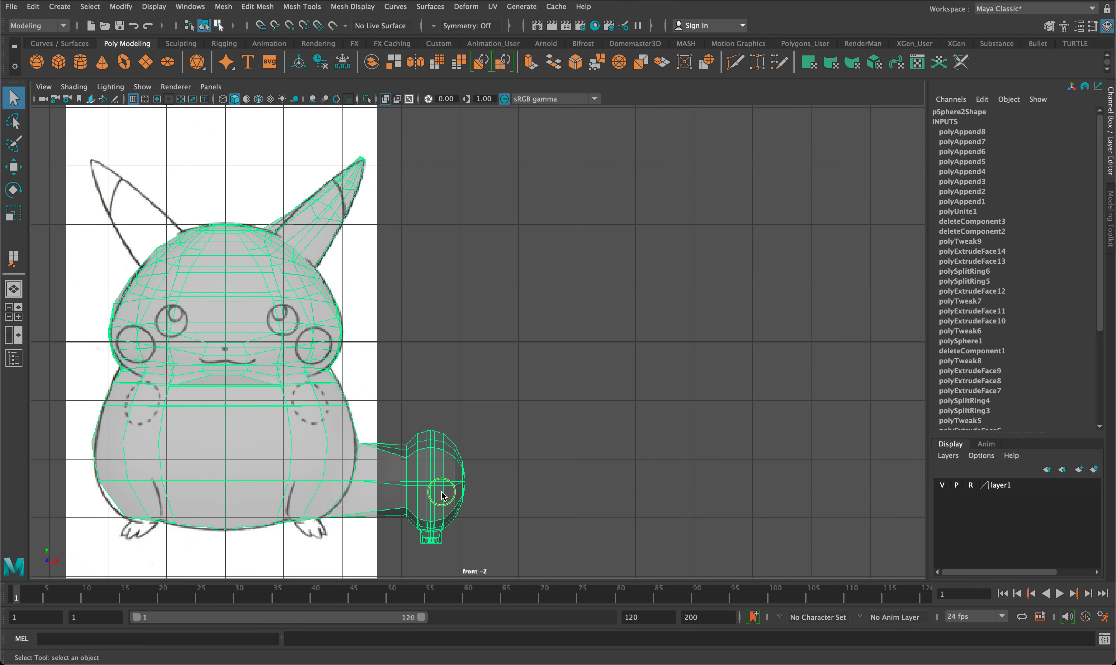
right_click_drag(441, 494, 382, 324)
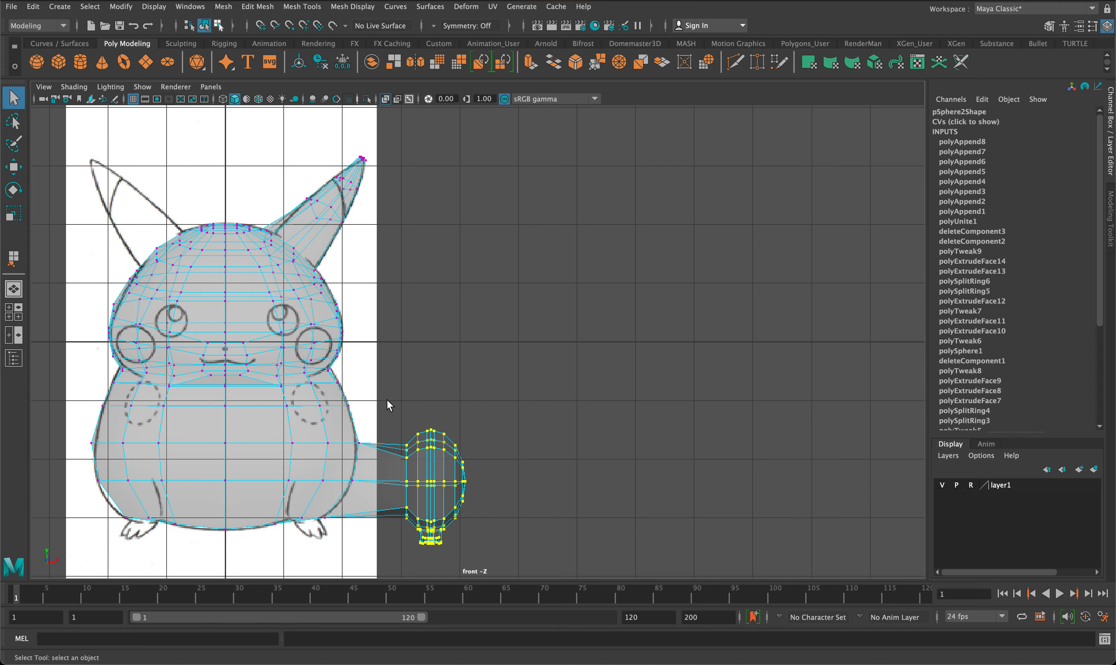
key("w")
left_click_drag(482, 489, 440, 489)
key("r")
key("w")
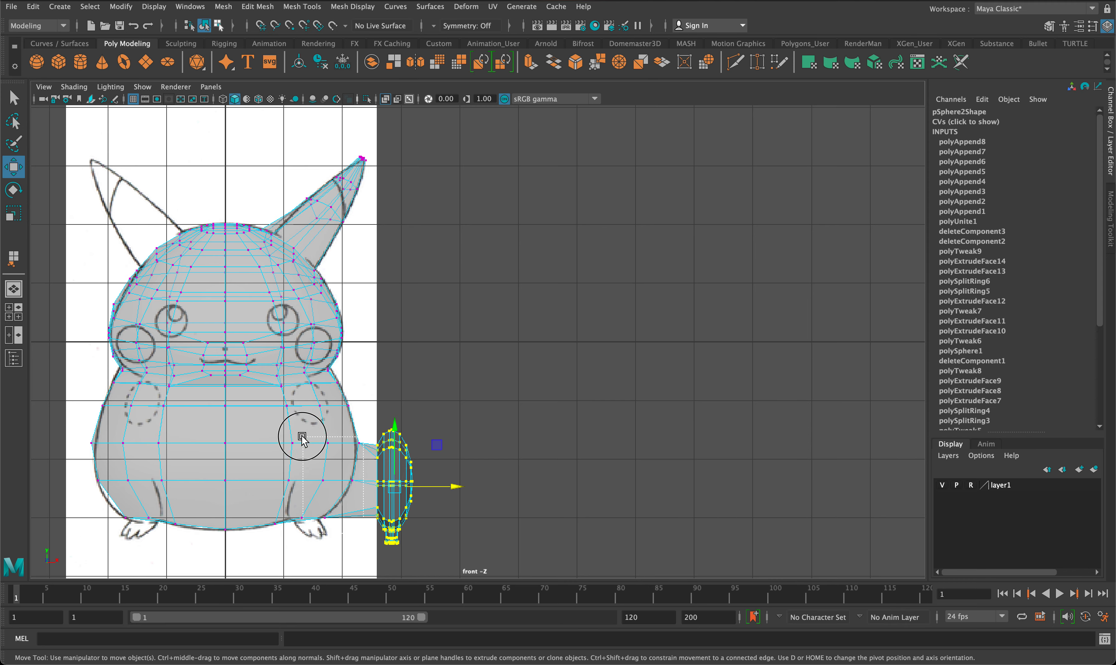
Shift the body's side vertices at the joint inward and move the leg vertices in until the leg overlaps the body's side outline
left_click_drag(331, 433, 332, 435)
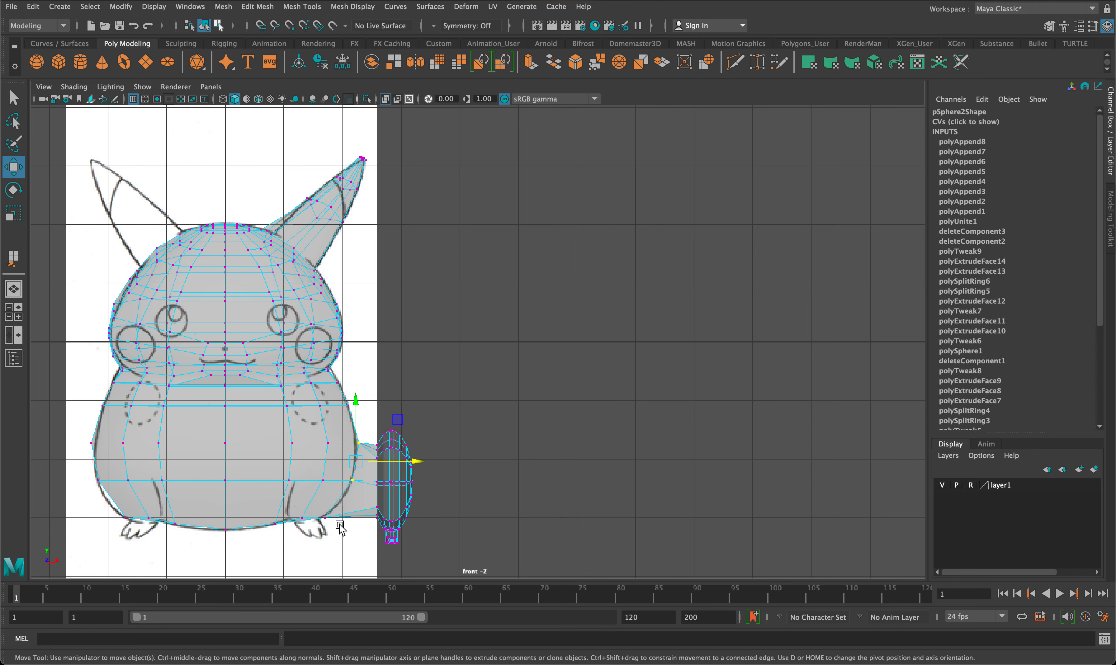
left_click_drag(472, 562, 371, 385)
left_click_drag(422, 489, 407, 486)
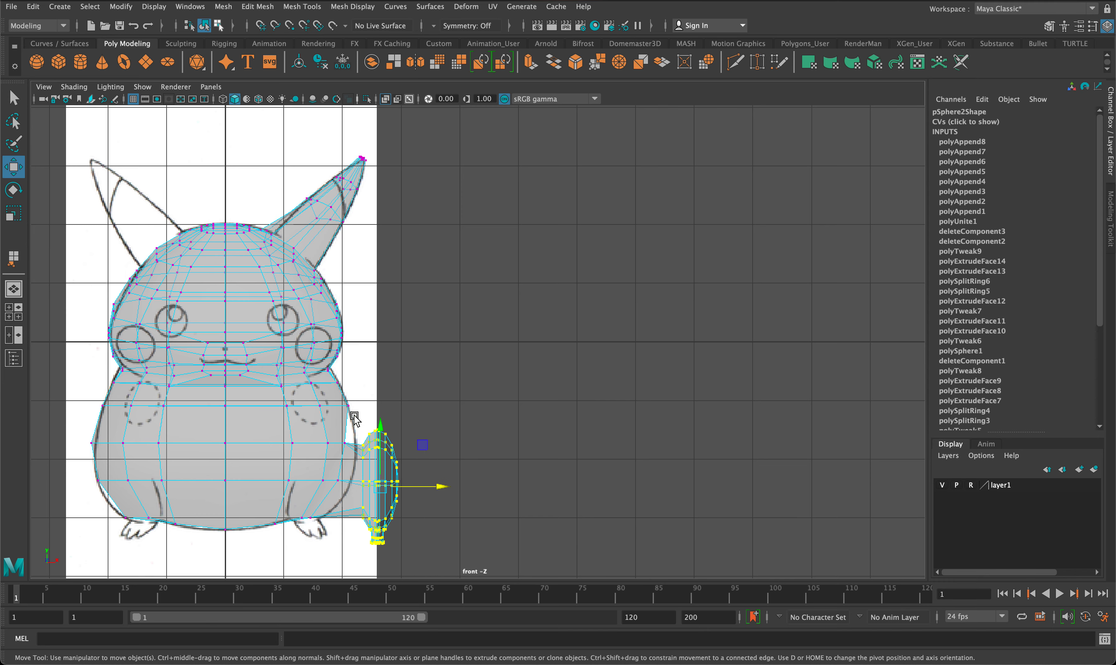
left_click_drag(429, 493, 400, 490)
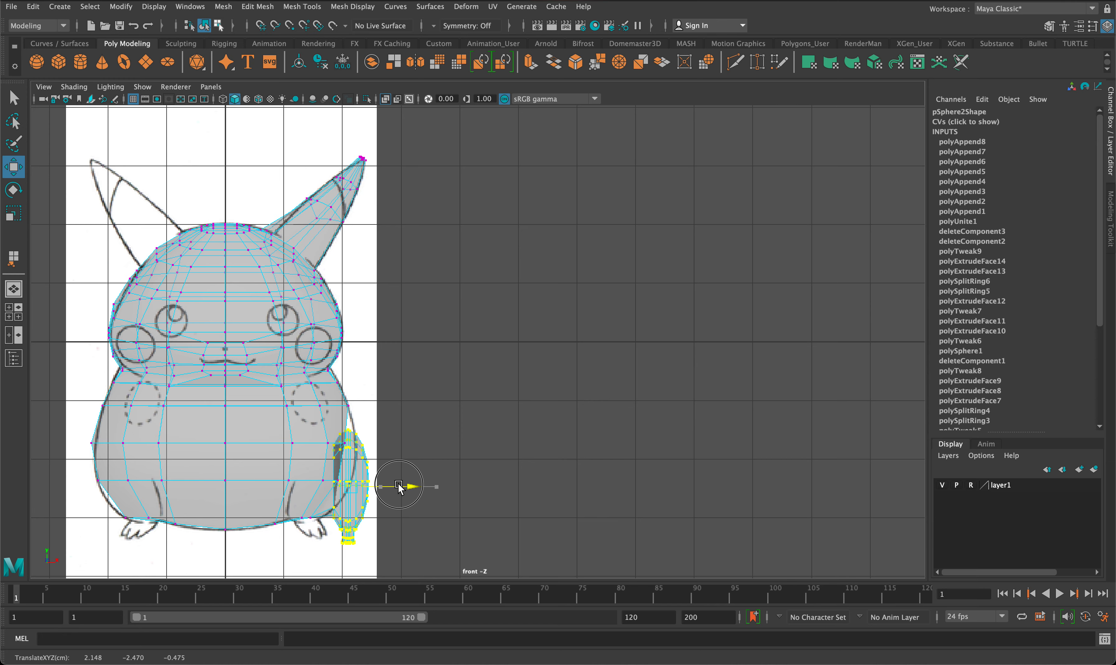
scroll(372, 474, "up", 5)
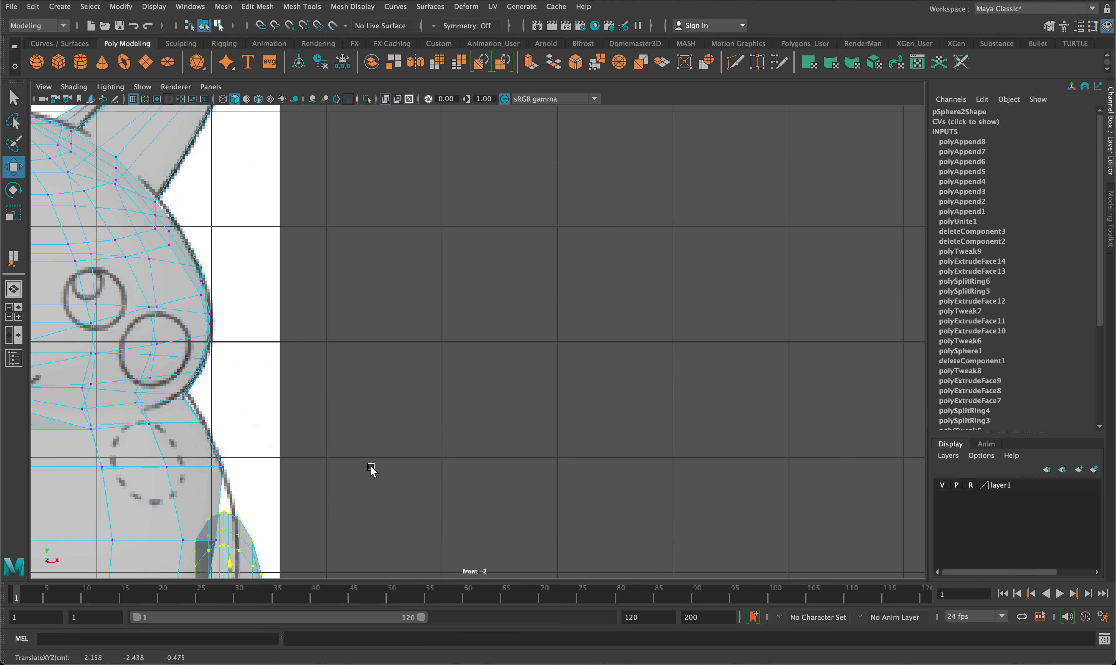
key("super+z")
Move the body's upper and middle side vertices at the leg joint outward onto the reference outline
middle_click_drag(366, 470, 511, 344, "alt")
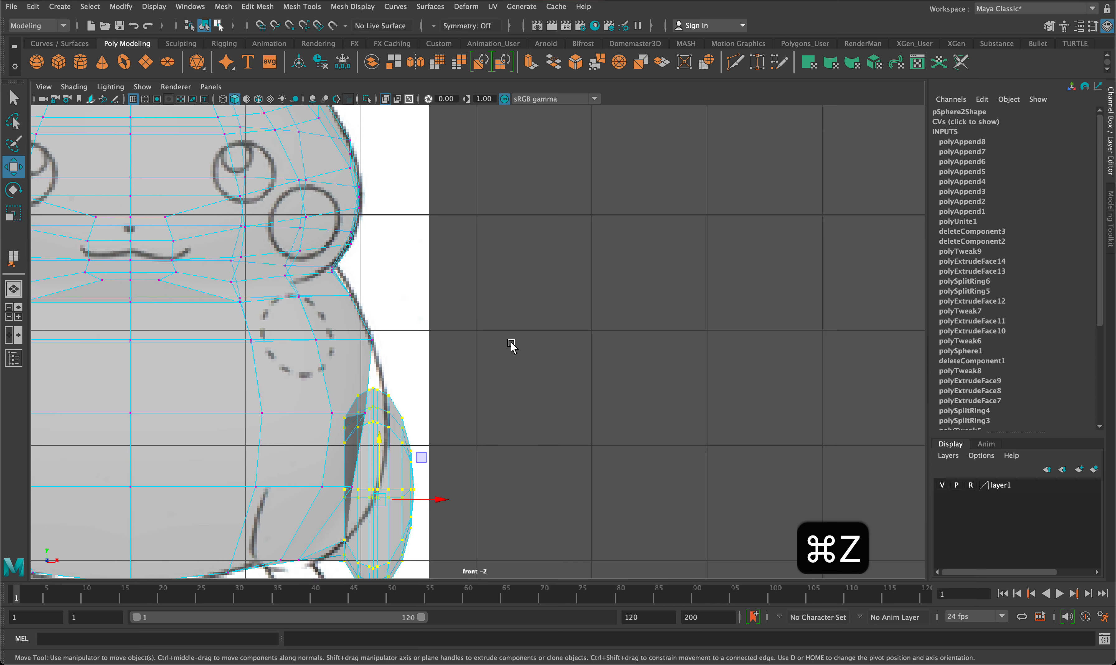
scroll(497, 360, "up", 4)
middle_click_drag(468, 383, 650, 264, "alt")
scroll(568, 324, "up", 5)
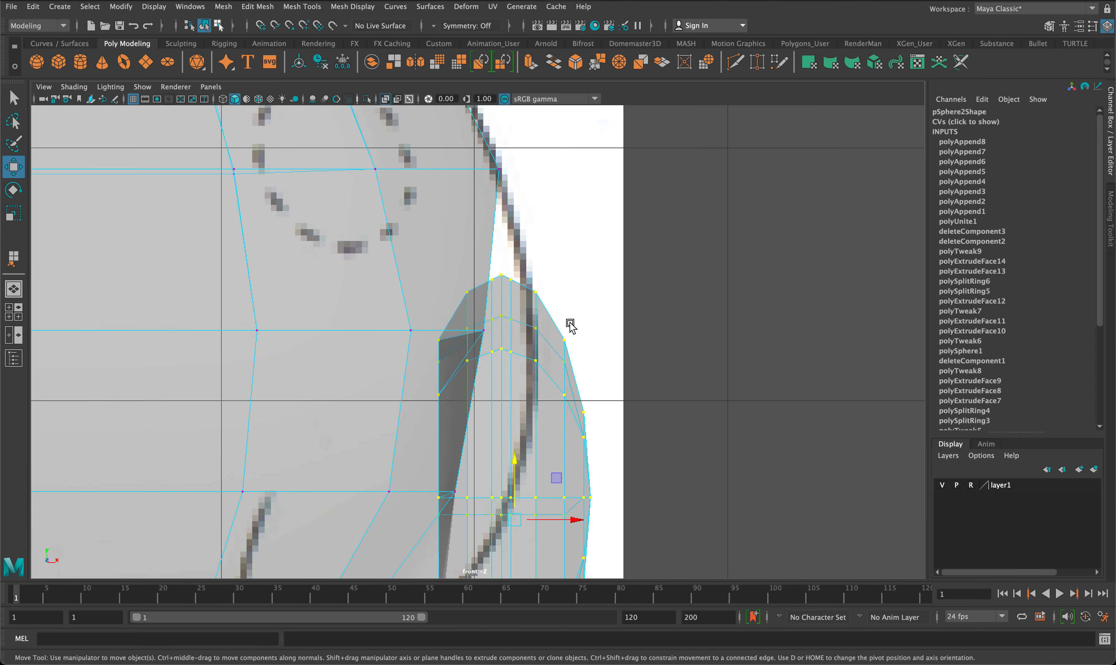
left_click_drag(496, 328, 578, 330)
middle_click_drag(590, 344, 642, 226, "alt")
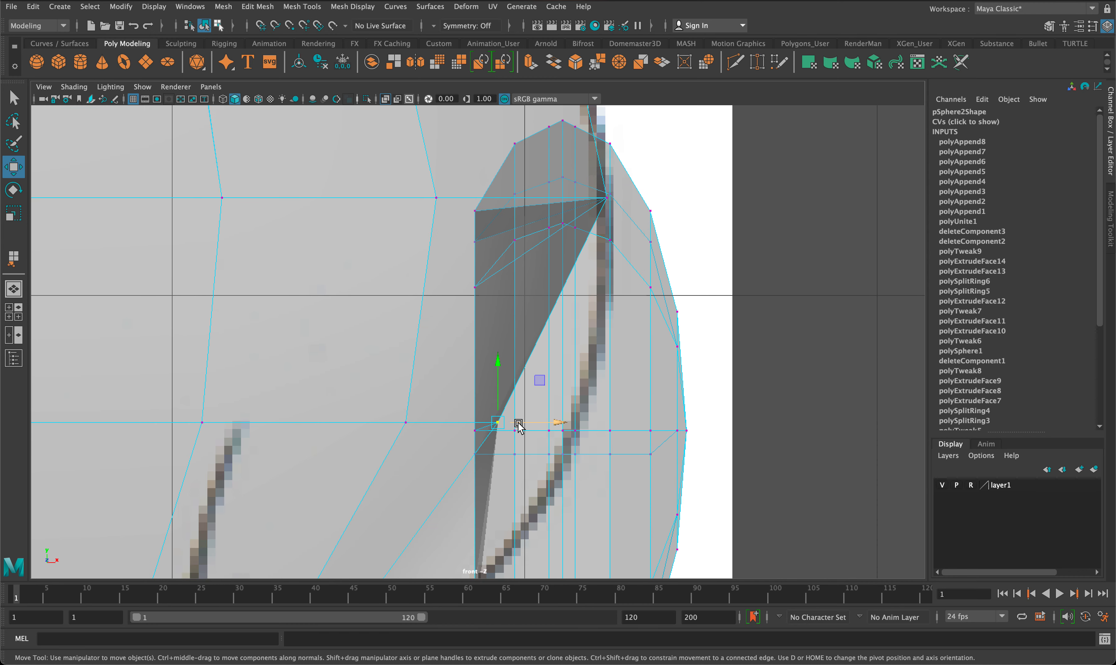
left_click_drag(519, 427, 593, 436)
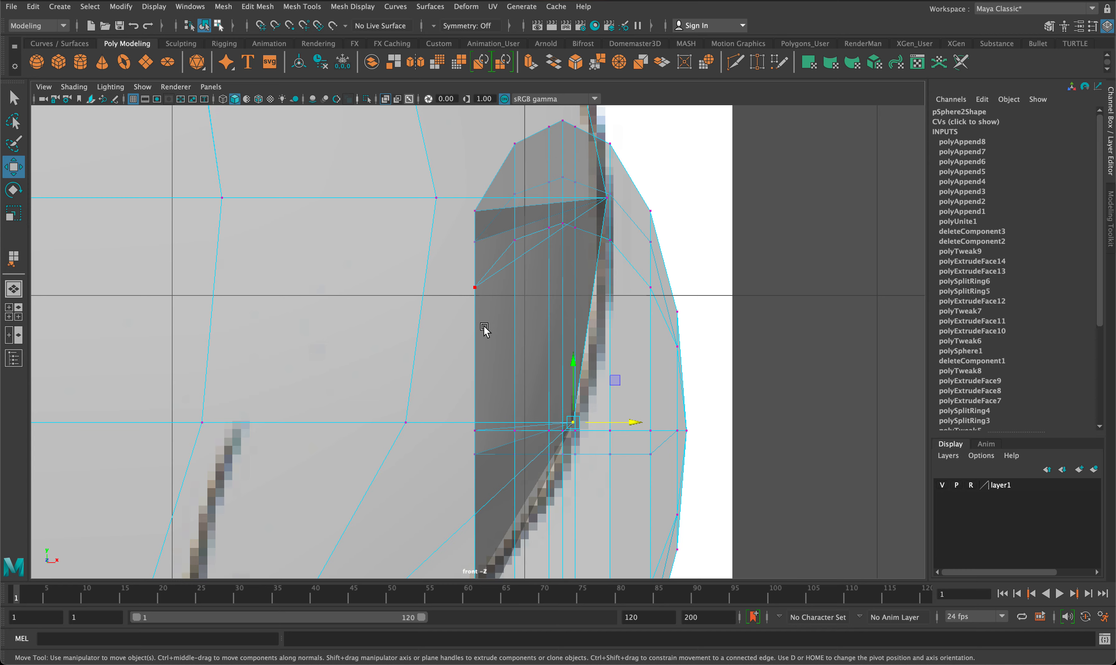
Examine the leg joint in the perspective view with the smooth mesh preview
scroll(484, 331, "down", 5)
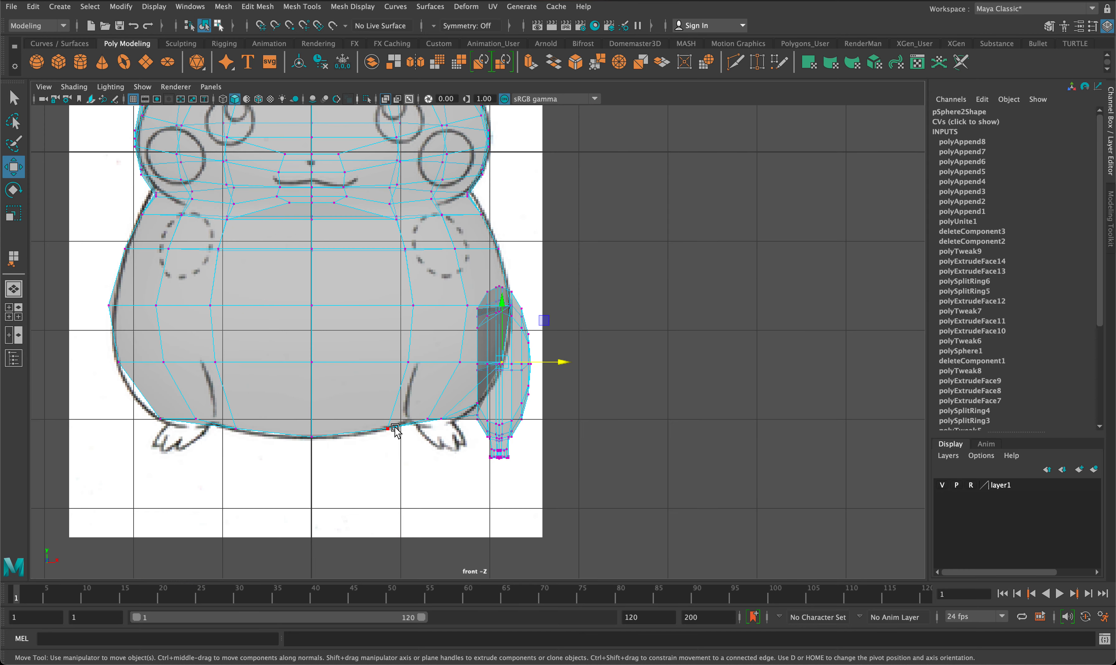
key("space")
key("space")
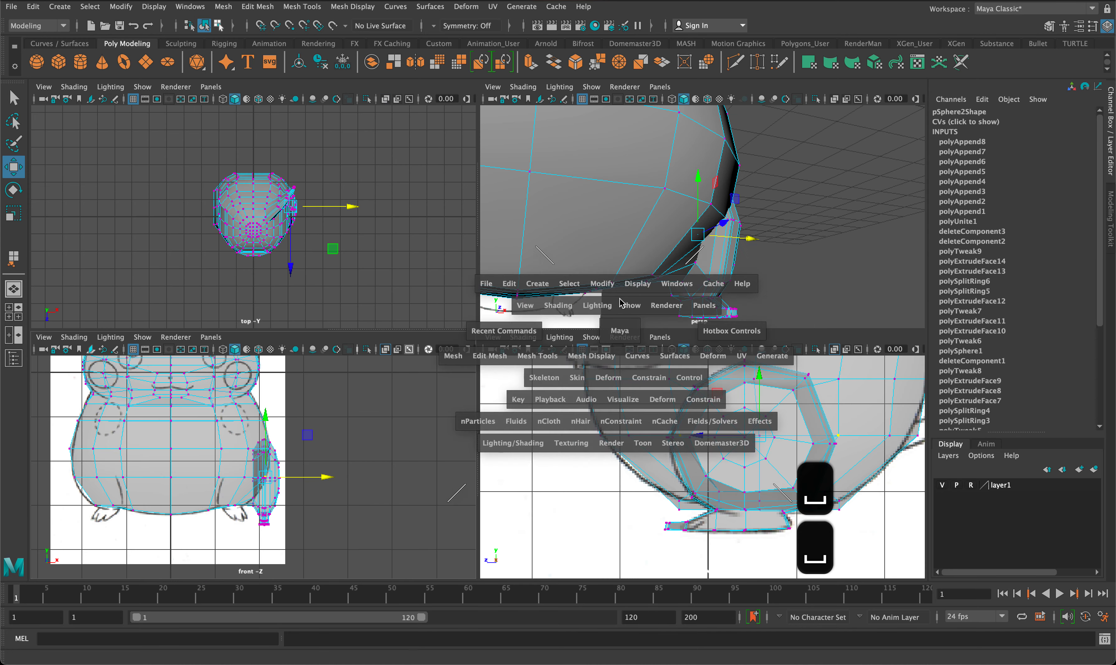
key("space")
left_click_drag(675, 265, 614, 283, "alt")
key("3")
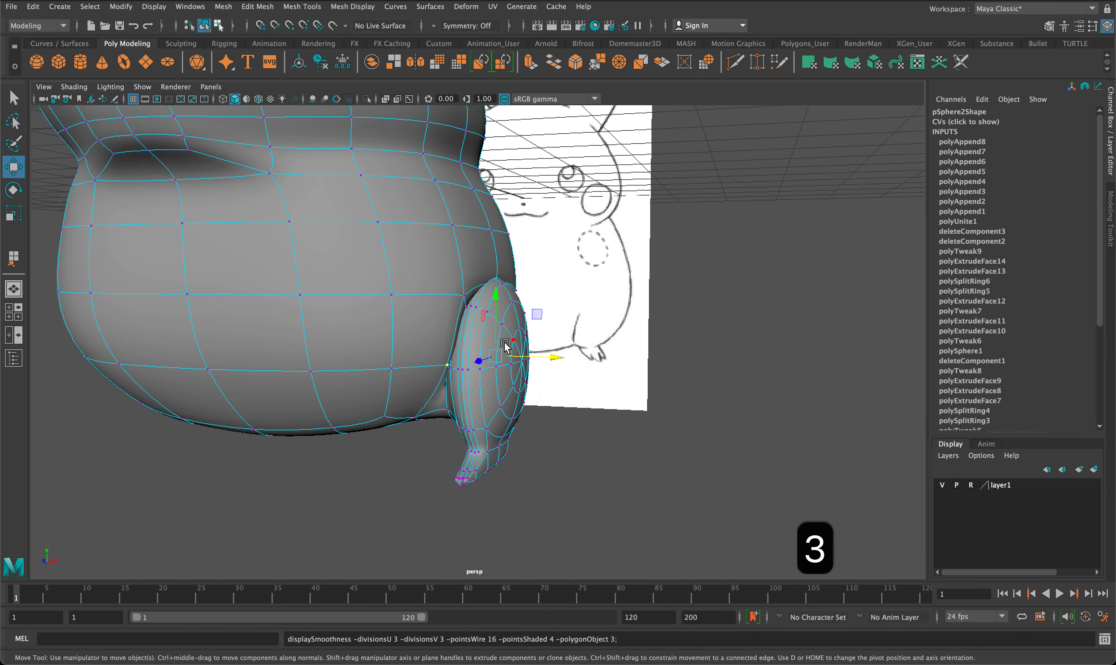
key("1")
From inside the body, reposition the middle and upper vertices on one side of the leg opening to even out its rim
left_click_drag(447, 341, 623, 334, "alt")
scroll(561, 351, "up", 5)
left_click_drag(338, 271, 311, 281, "alt")
scroll(320, 287, "up", 2)
left_click_drag(309, 321, 302, 339, "alt")
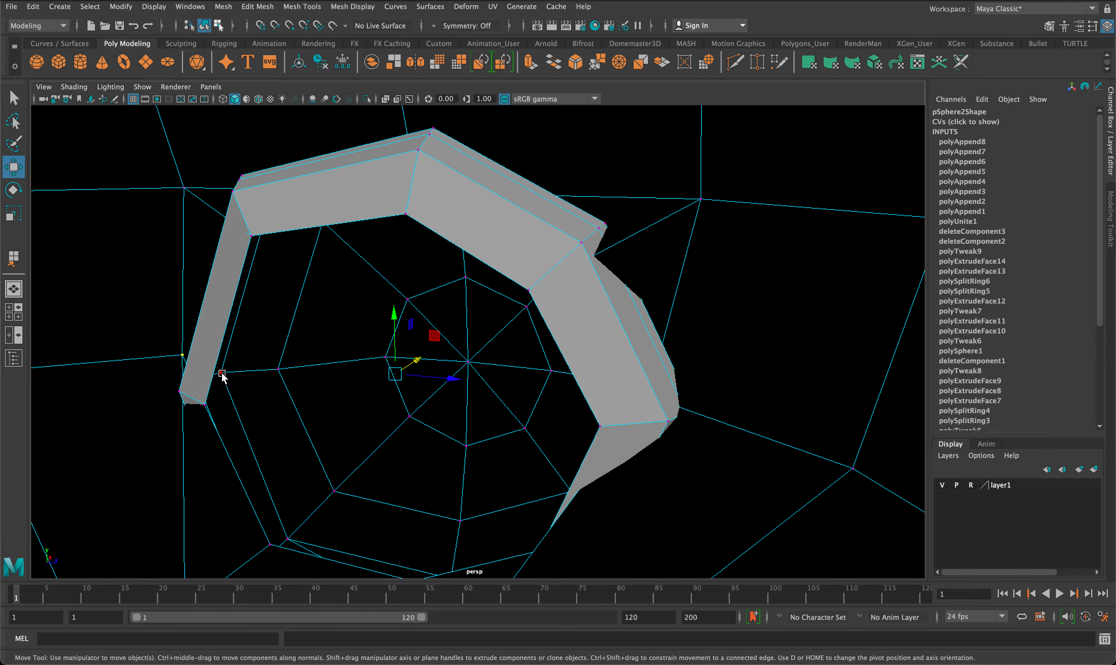
mouse_move(223, 376)
left_mouse_down("alt")
mouse_move(240, 356)
mouse_move(230, 331)
mouse_move(210, 349)
mouse_move(227, 363)
left_mouse_up("alt")
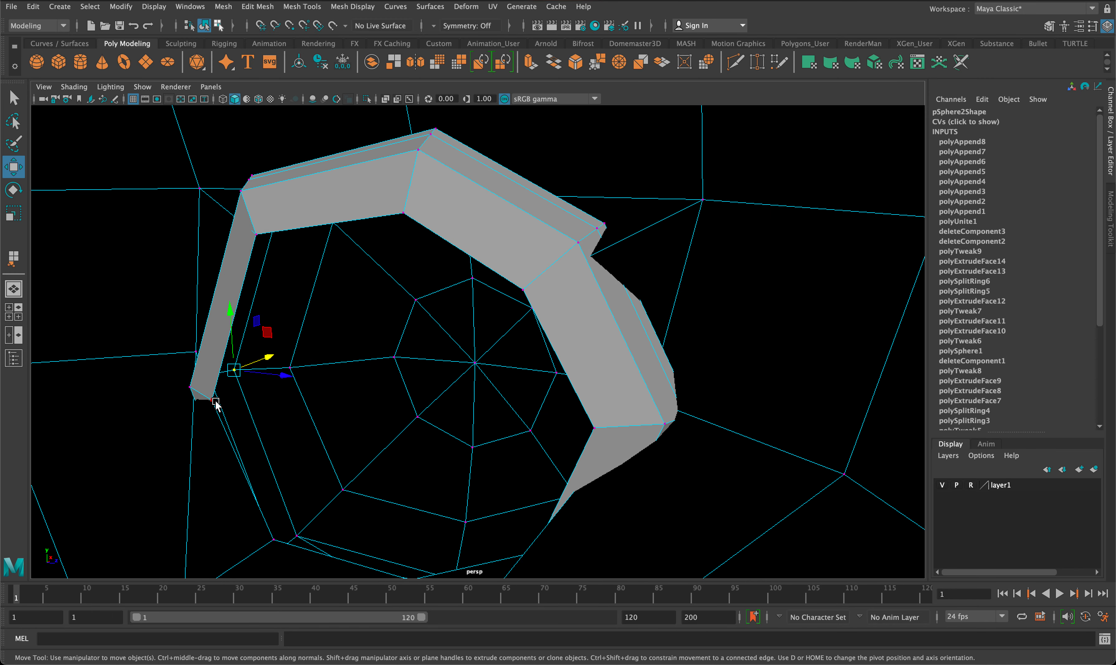
mouse_move(239, 404)
left_mouse_down()
mouse_move(221, 395)
mouse_move(228, 390)
left_mouse_up()
left_click_drag(287, 307, 349, 304, "alt")
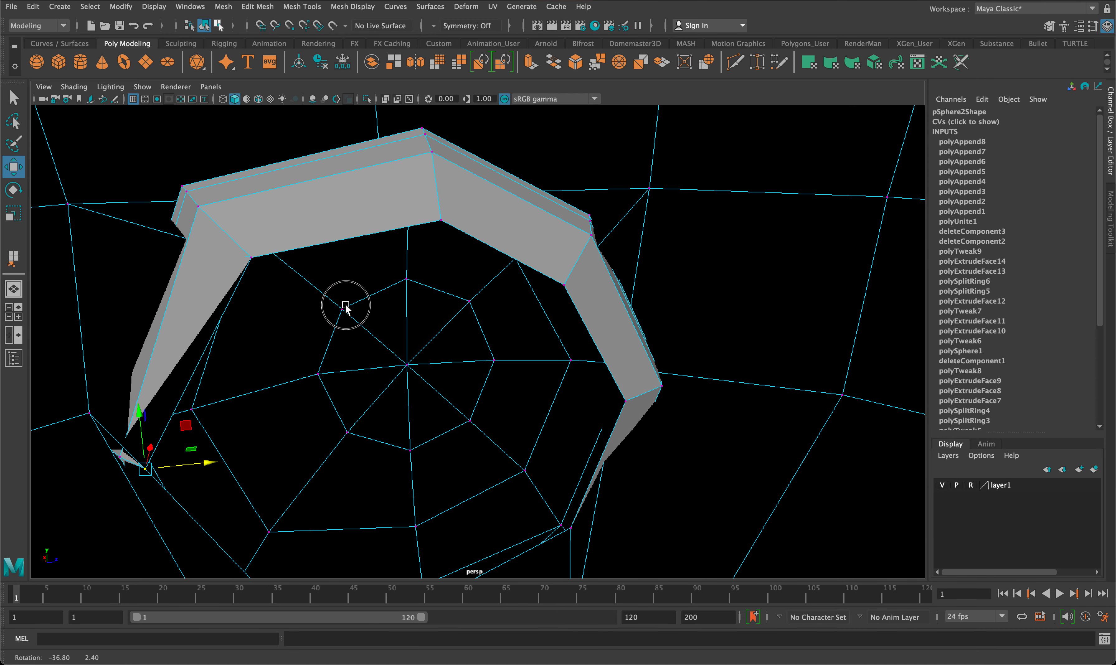
left_click(236, 241)
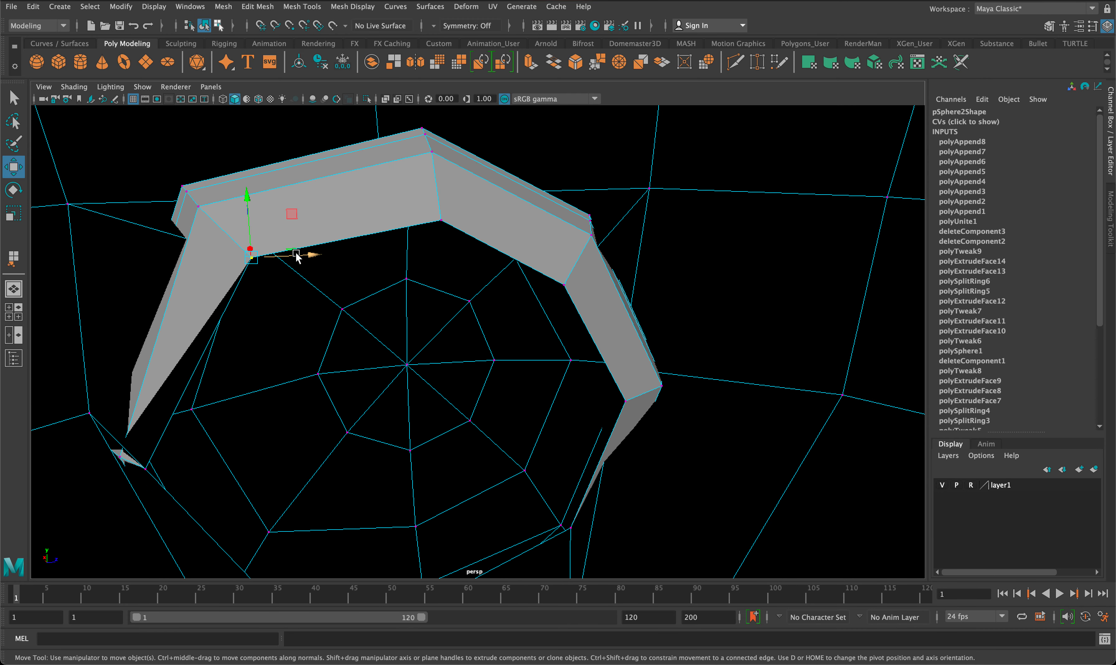
left_click_drag(297, 256, 435, 256)
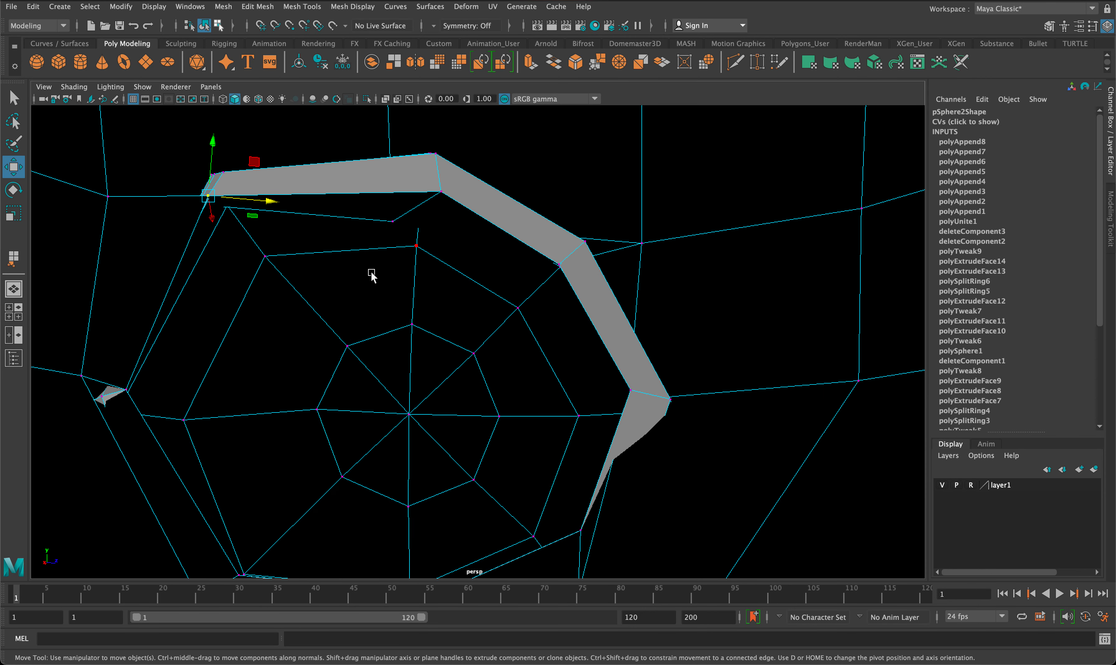
Raise the top vertices of the leg joint's rings to round out the upper part of the opening
left_click(475, 193)
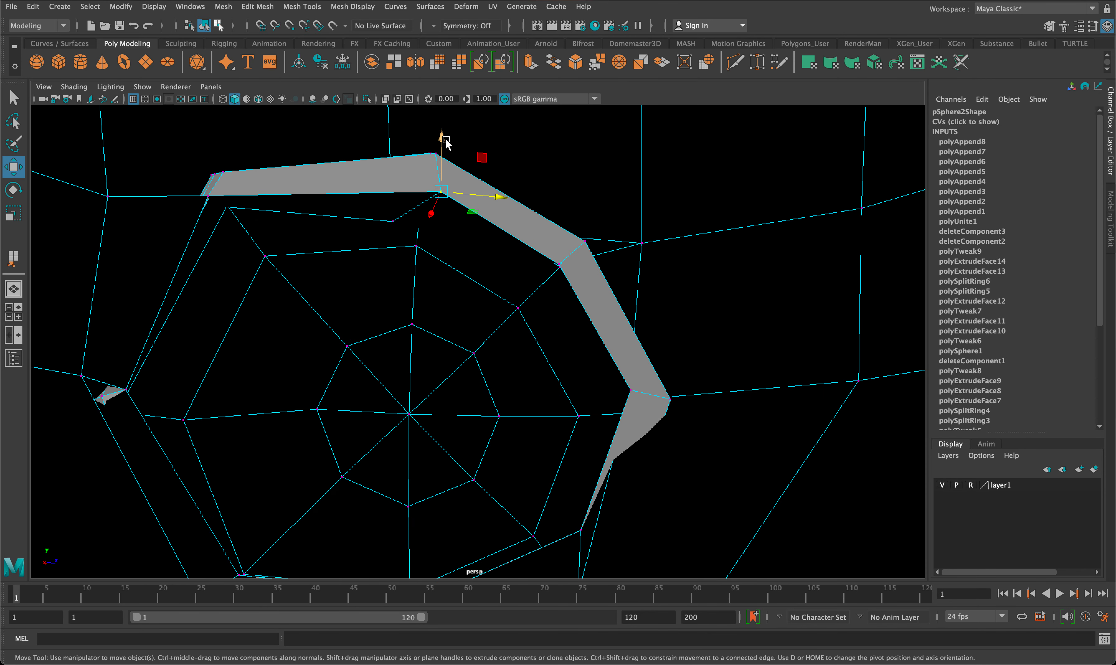
left_click_drag(446, 142, 452, 81)
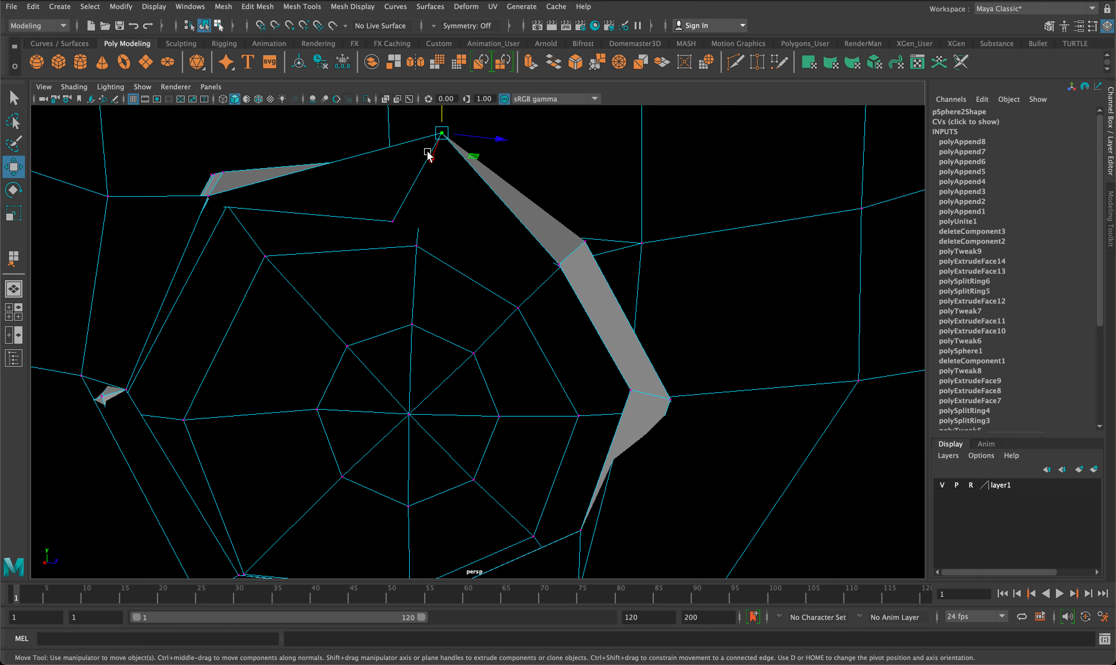
left_click_drag(396, 222, 393, 217)
key("super+z")
left_click_drag(393, 171, 387, 104)
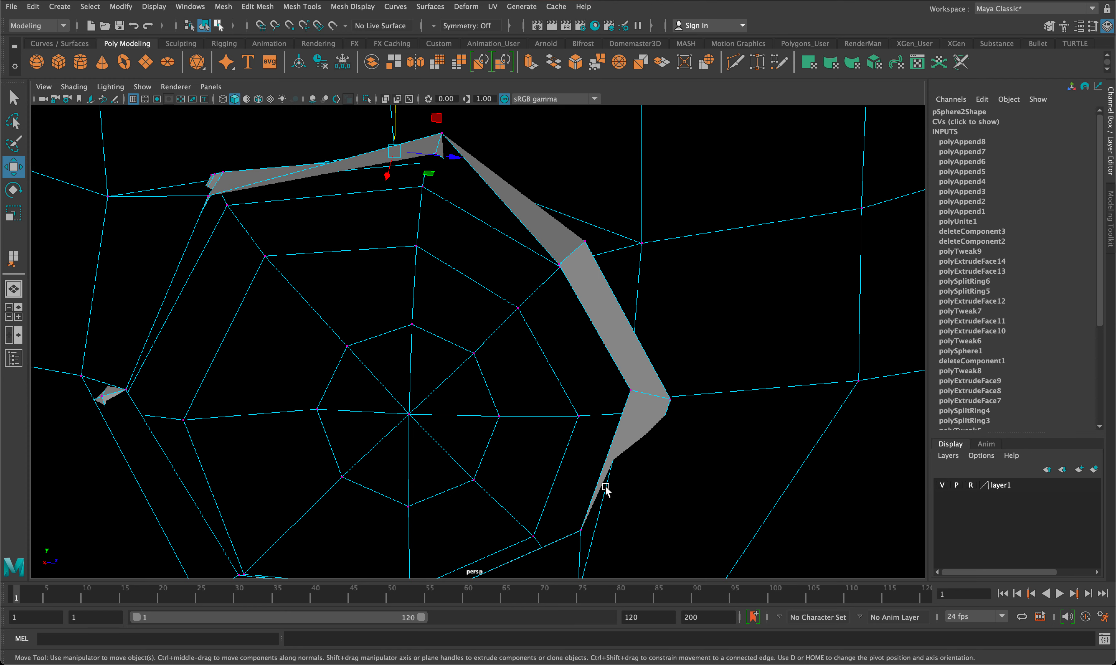
Adjust the upper corner vertex on the opposite side of the leg opening sideways and check the joint with smooth preview
left_click_drag(573, 269, 616, 276, "alt")
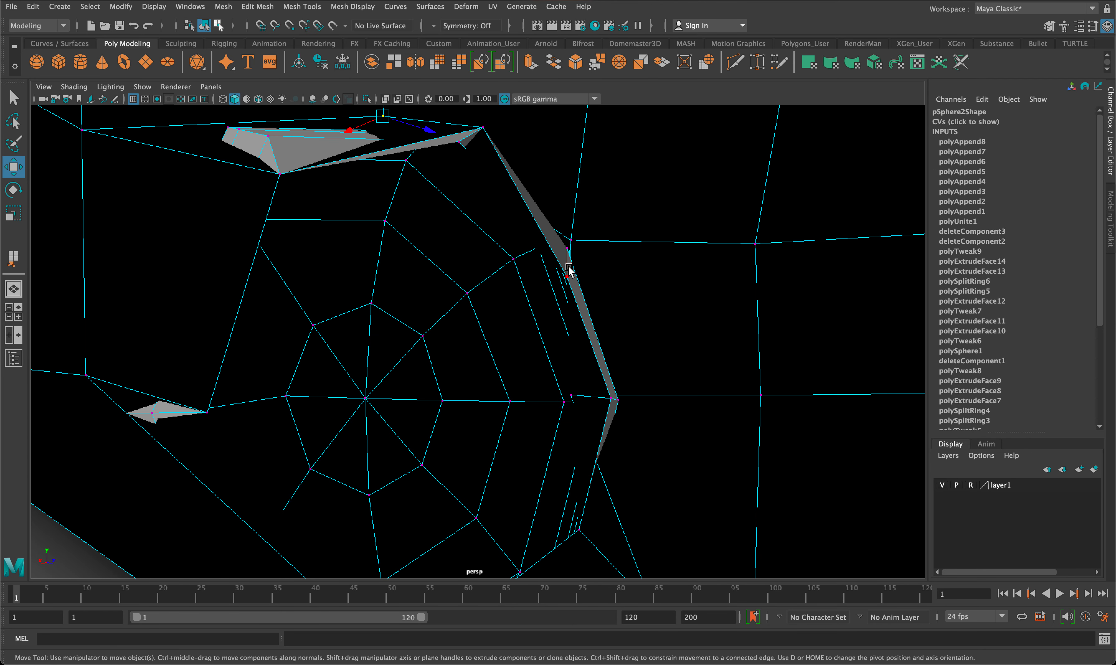
left_click(567, 274)
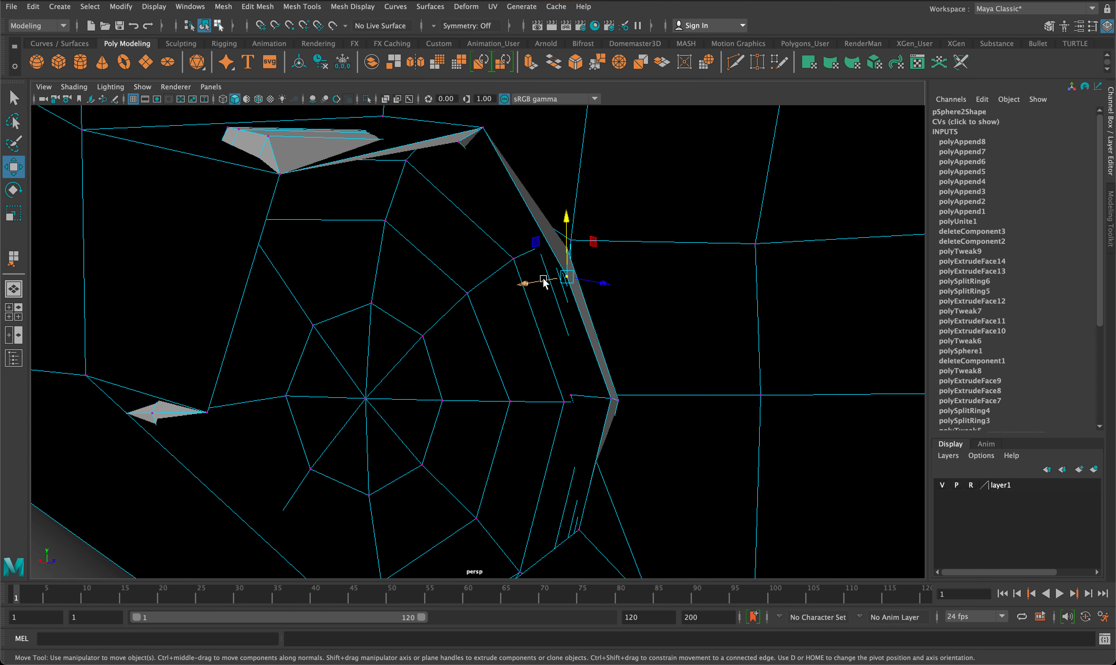
left_click_drag(543, 283, 583, 275)
key("3")
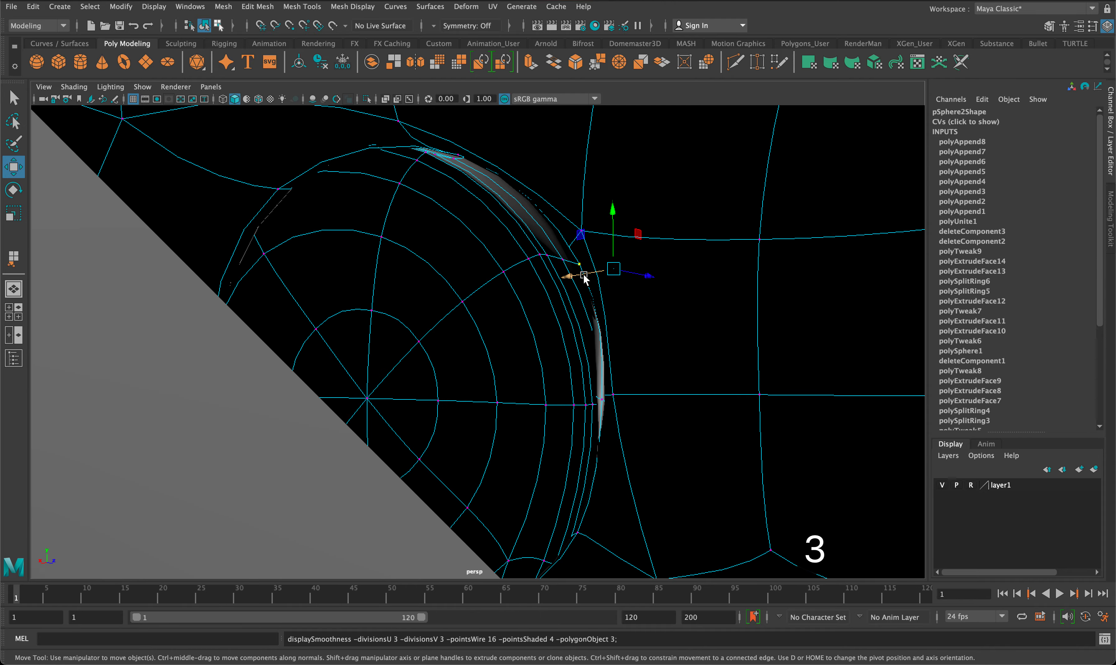
scroll(585, 281, "down", 3)
left_click_drag(679, 294, 605, 348, "alt")
key("1")
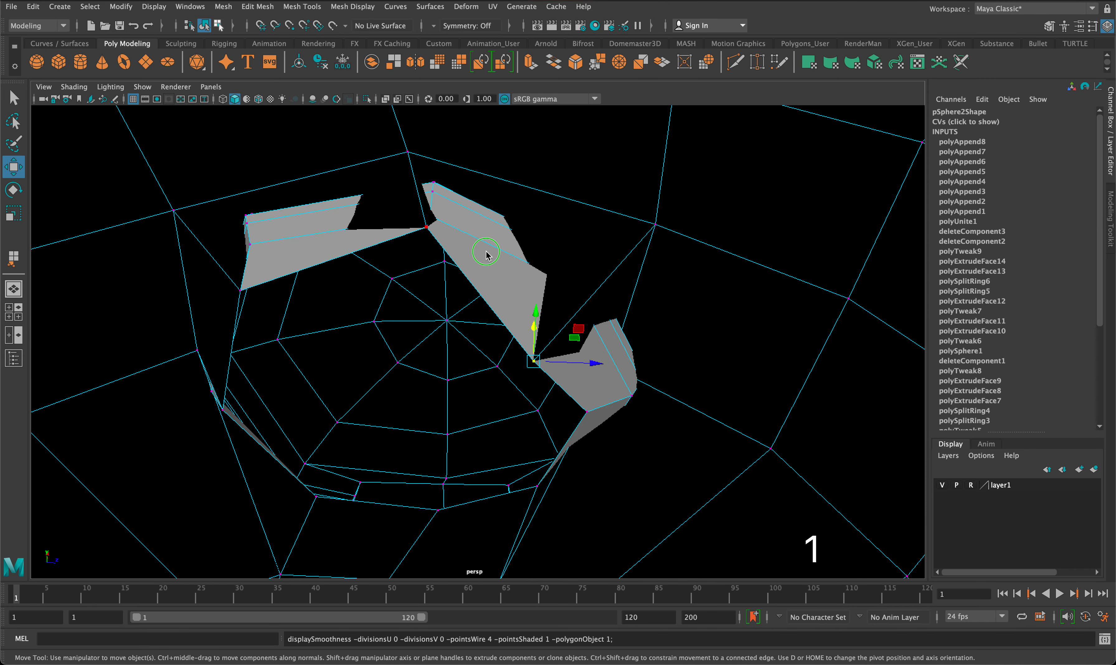
Select the inner edge loop of the leg opening, move it sideways toward the leg, and check it with smooth preview
right_click_drag(486, 255, 487, 216)
double_click(460, 264)
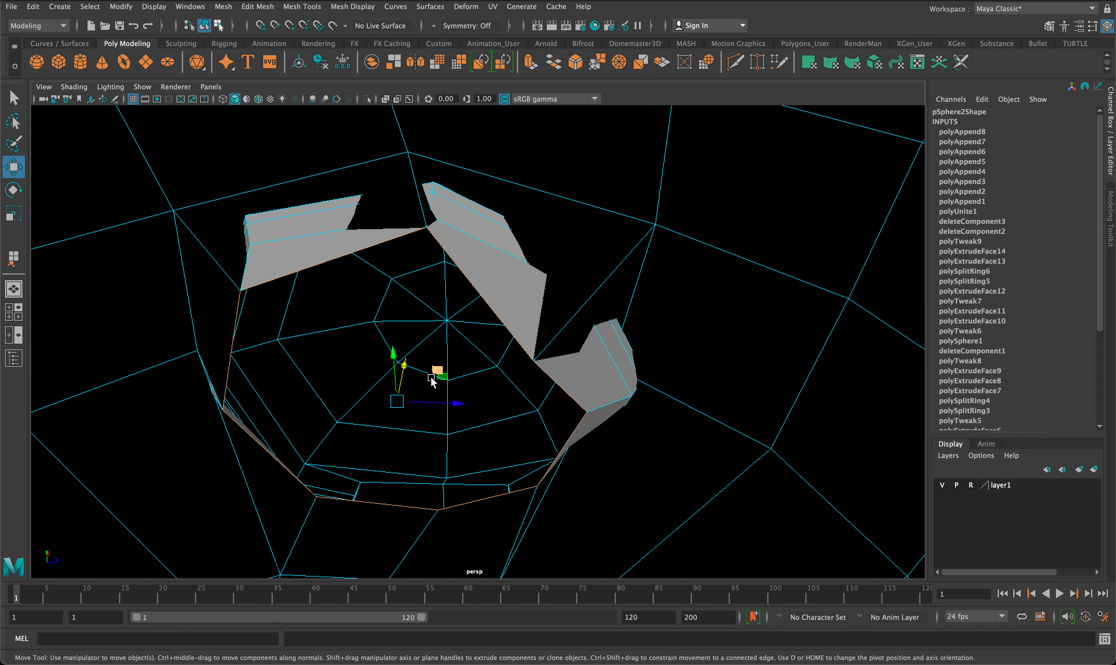
left_click_drag(413, 358, 439, 323)
left_click_drag(576, 381, 534, 379, "alt")
key("3")
key("1")
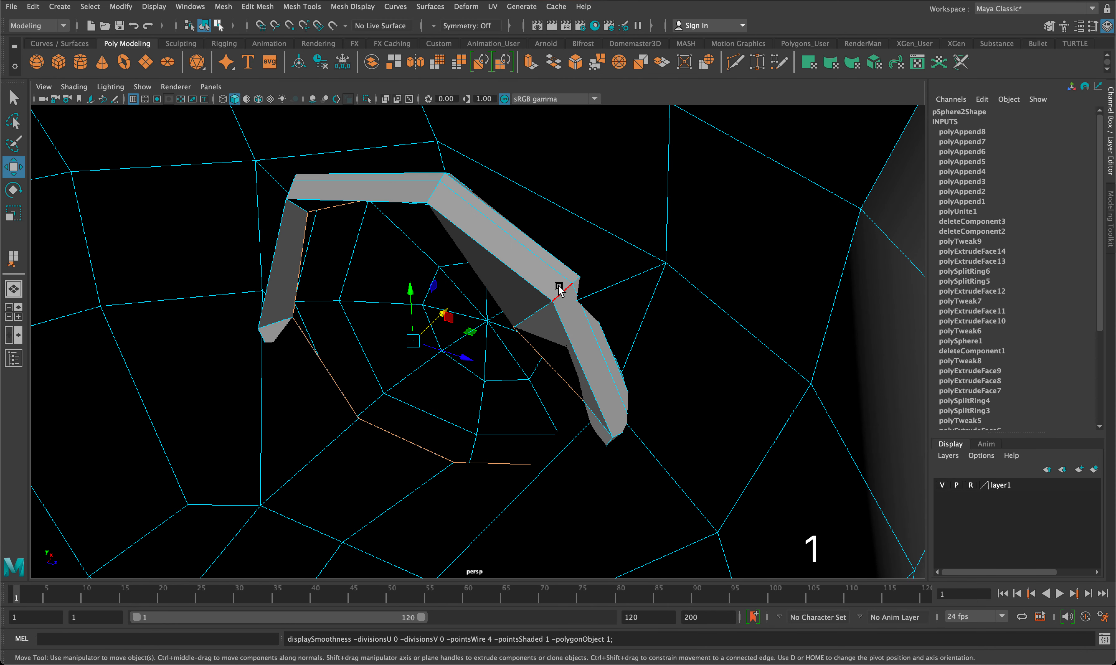
Move another edge loop of the leg joint sideways, select the loop beside it, and check the smoothed joint
left_click_drag(466, 354, 479, 334)
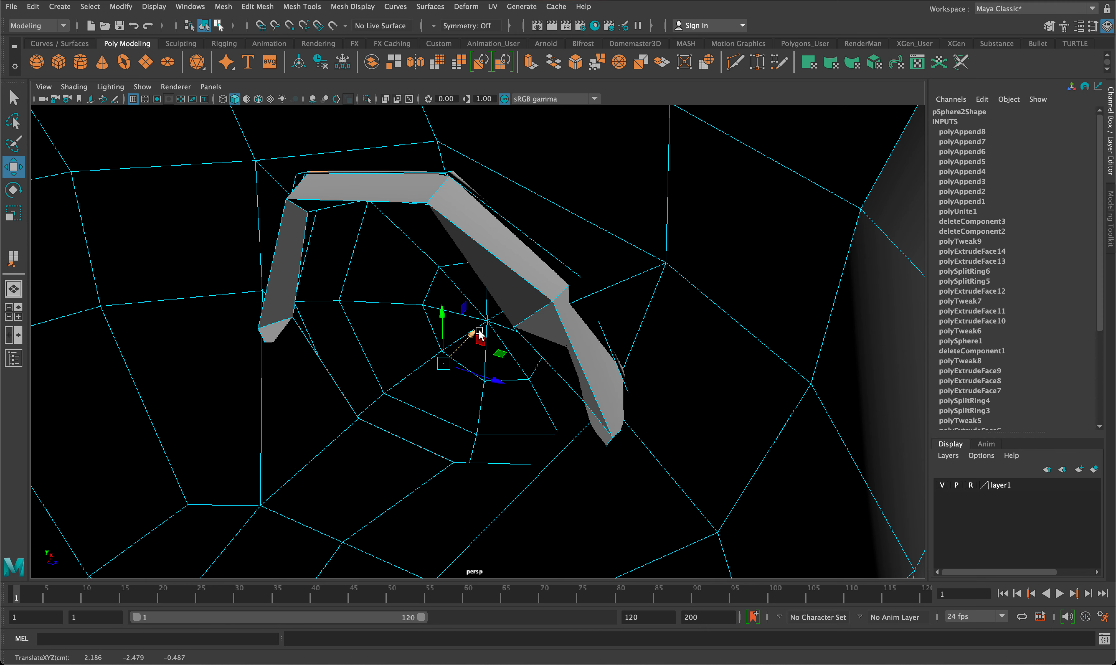
double_click(545, 290)
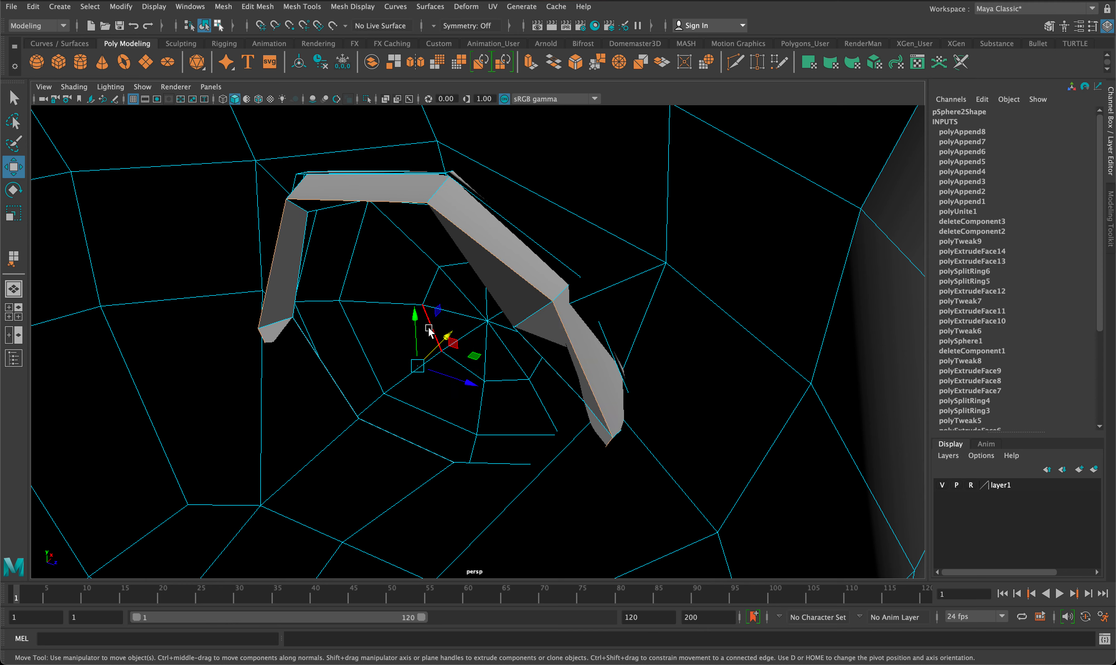
left_click_drag(438, 338, 515, 311, "alt")
key("3")
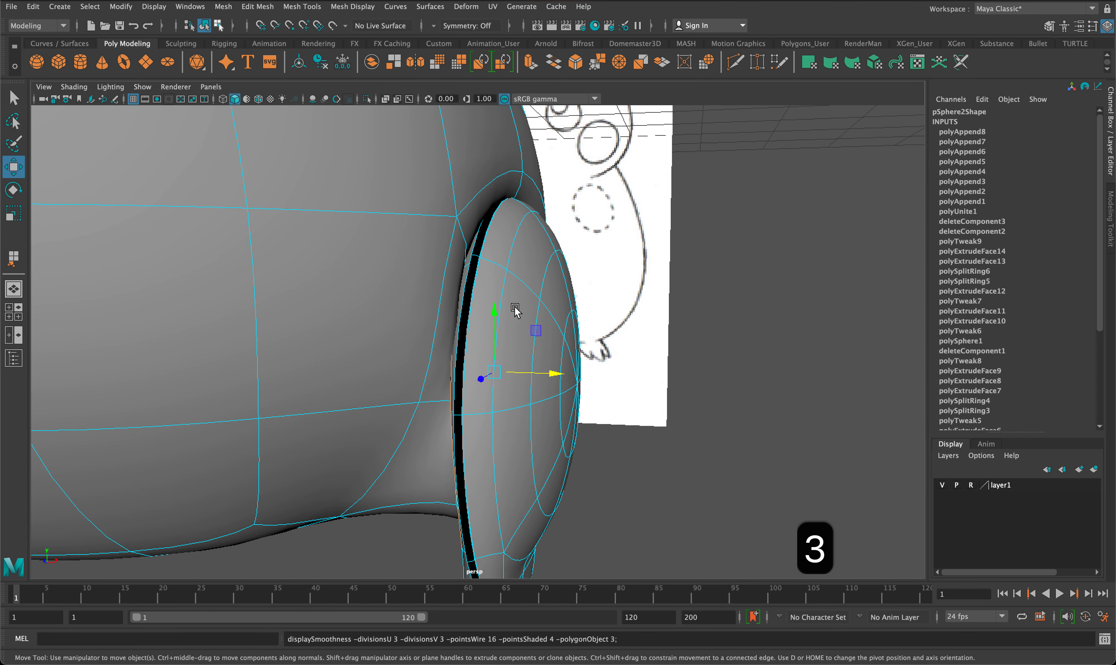
Try to scale the inner edge loop of the leg joint and compare the joint with and without smooth preview
left_click_drag(544, 378, 489, 410, "alt")
left_click(488, 428)
key("r")
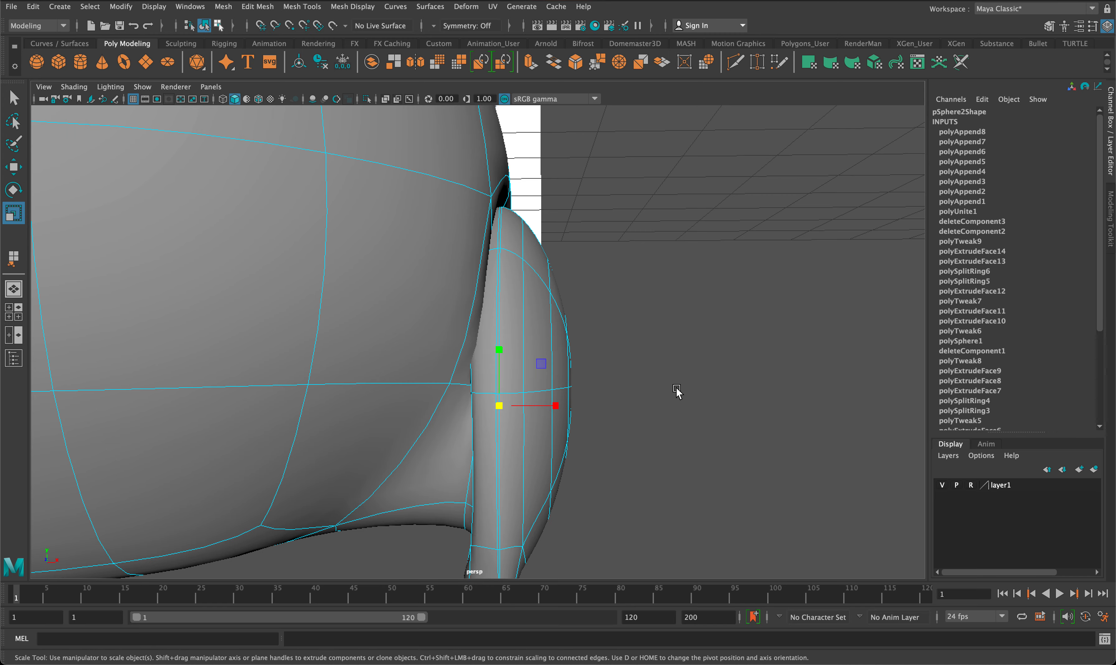
left_click_drag(677, 392, 806, 405, "alt")
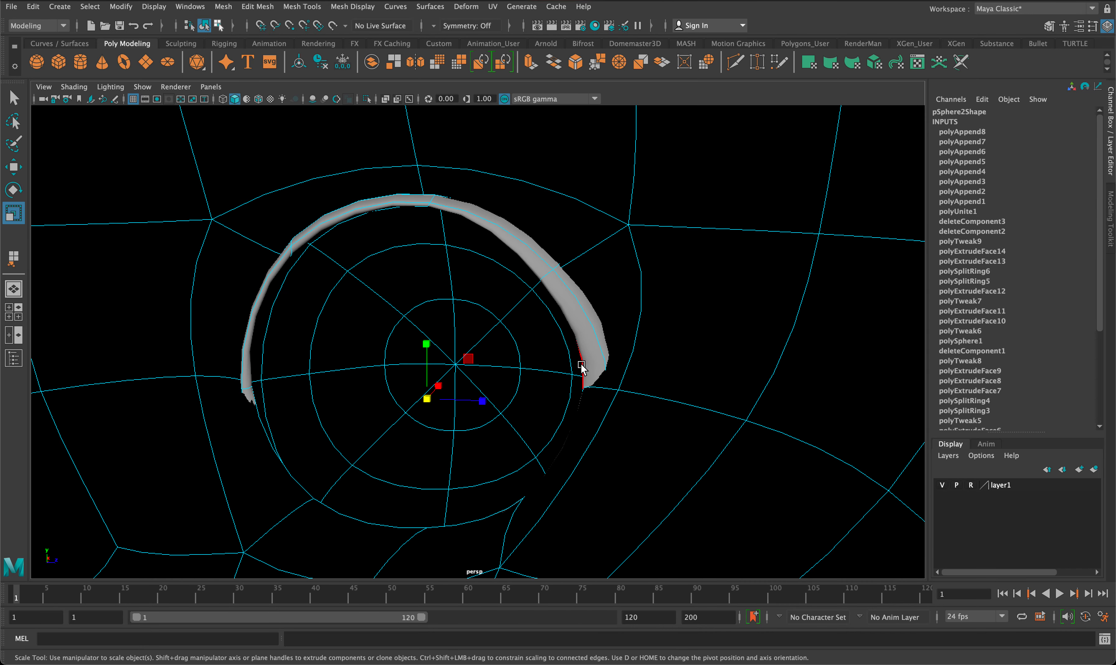
key("1")
scroll(606, 365, "down", 5)
left_click_drag(715, 361, 471, 381, "alt")
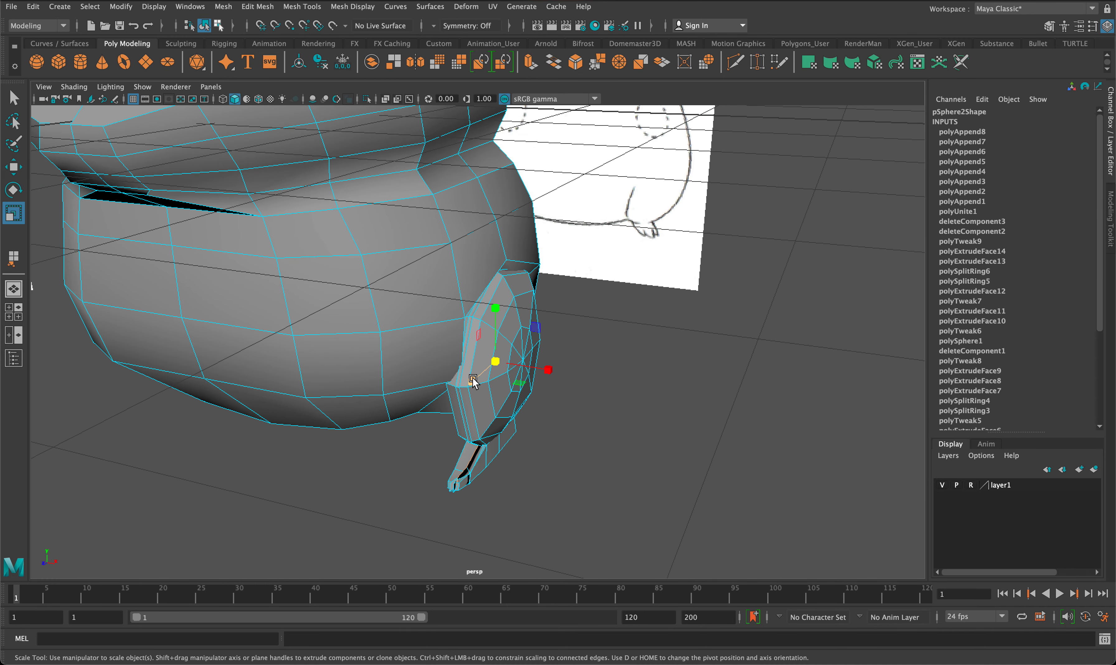
key("3")
scroll(505, 398, "up", 6)
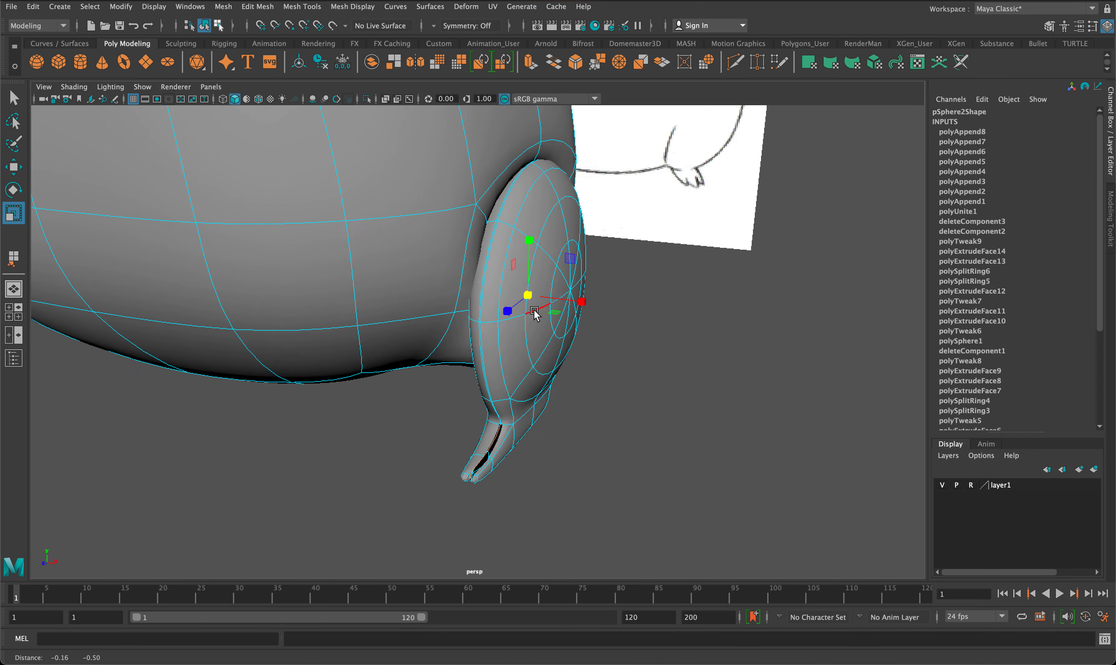
left_click_drag(590, 487, 614, 458, "alt")
Undo the recent edge loop moves and selections on the leg joint
key("super+z")
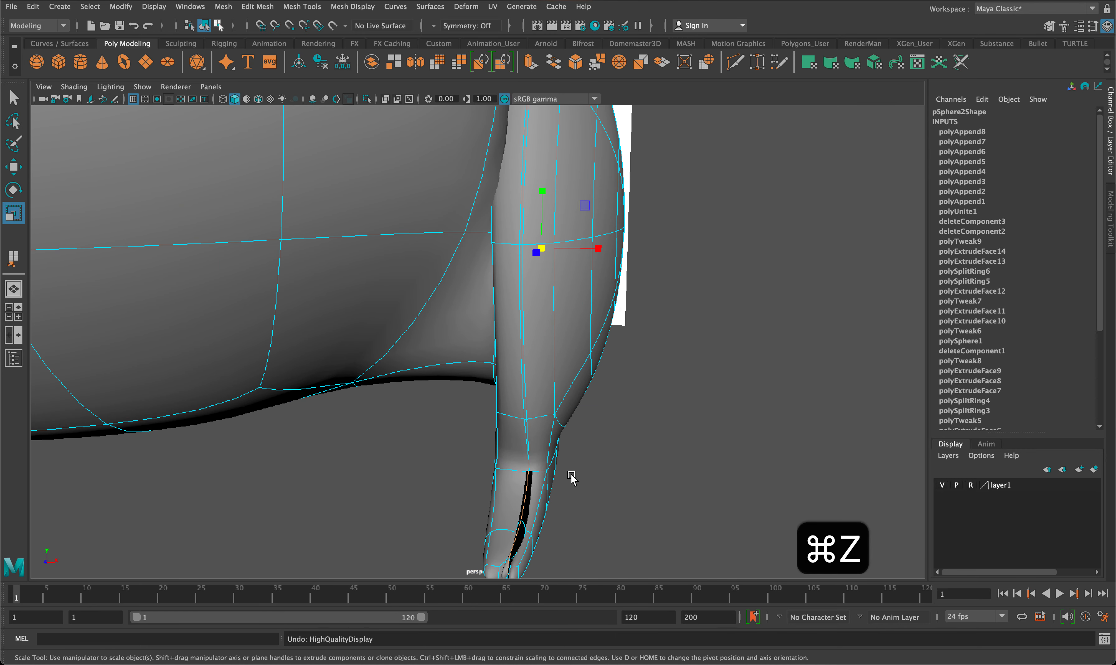
key("super+z")
key("super+z")
key("super+z")
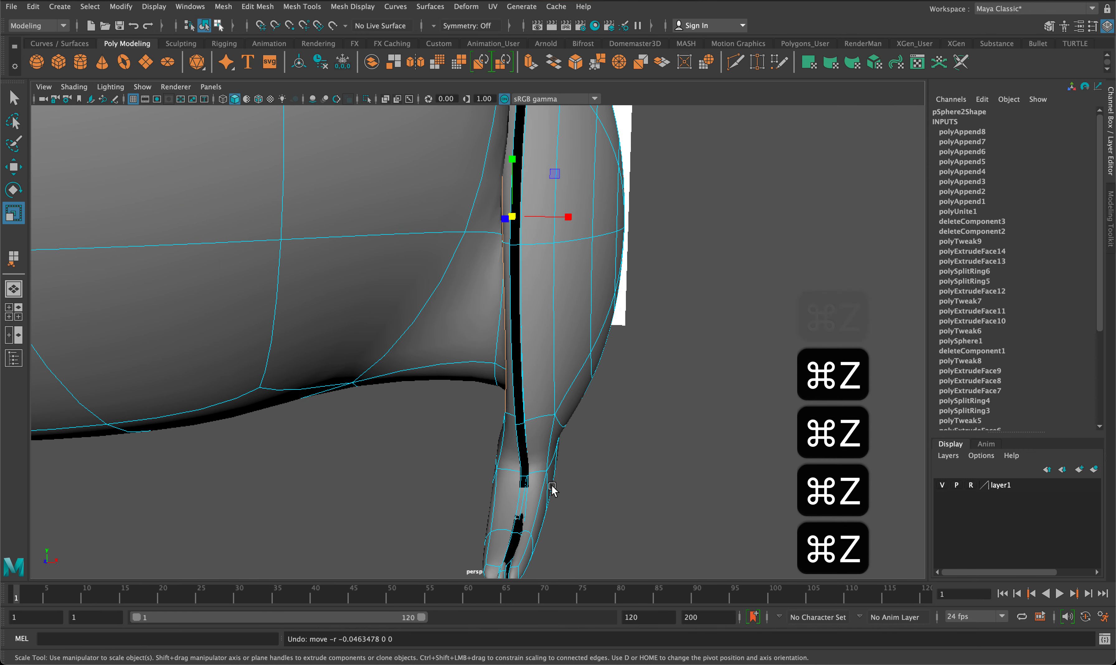
key("super+z")
key("super+z")
key("super+z")
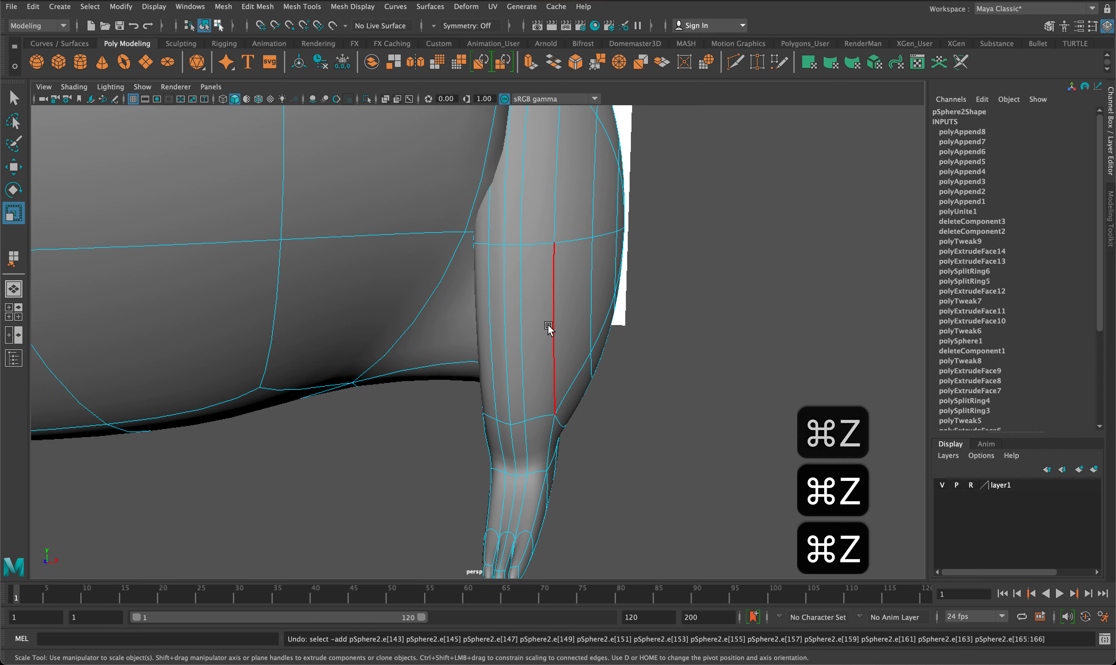
Select the vertices at the lower inner side of the leg joint and move them sideways toward the body
left_click_drag(548, 324, 615, 312, "alt")
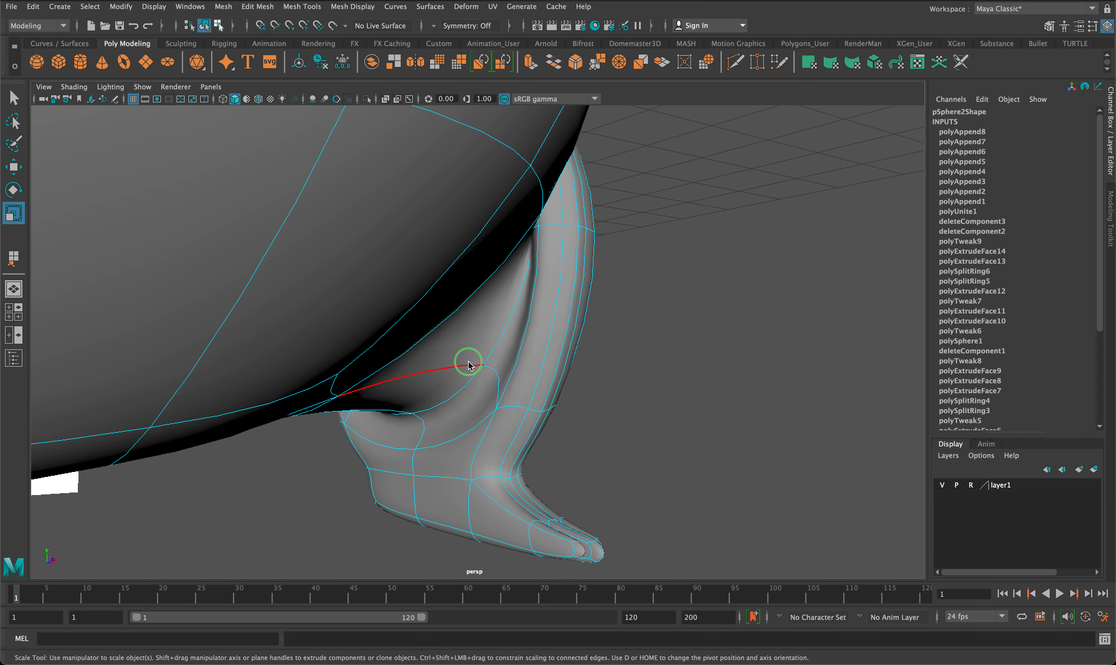
right_click_drag(468, 325, 405, 325)
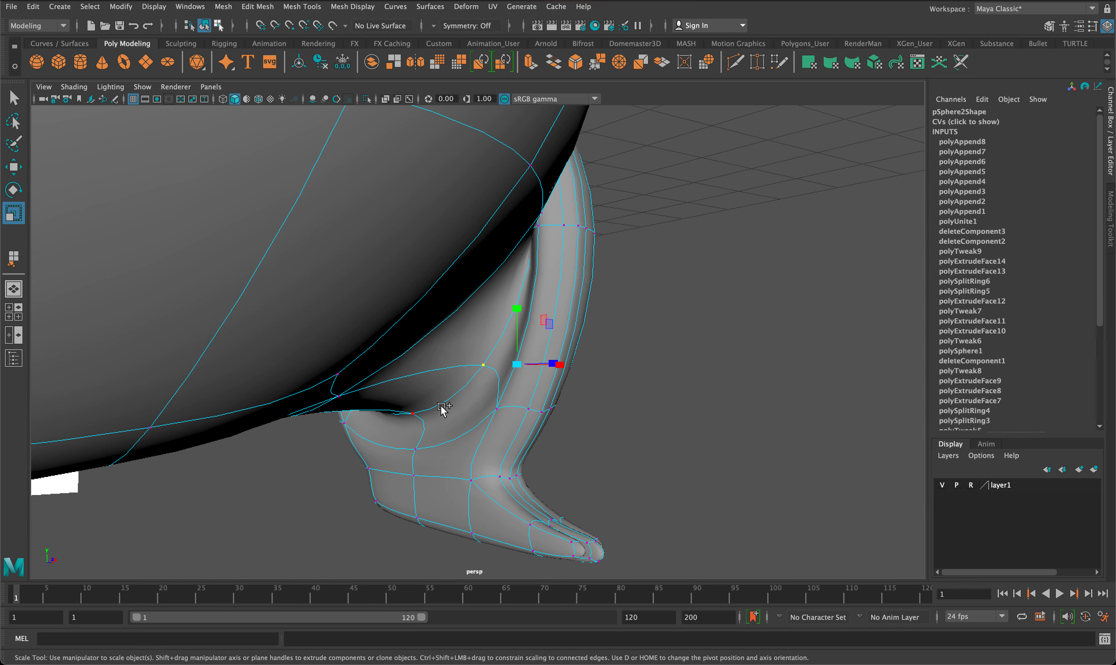
left_click_drag(467, 410, 525, 419, "alt")
key("w")
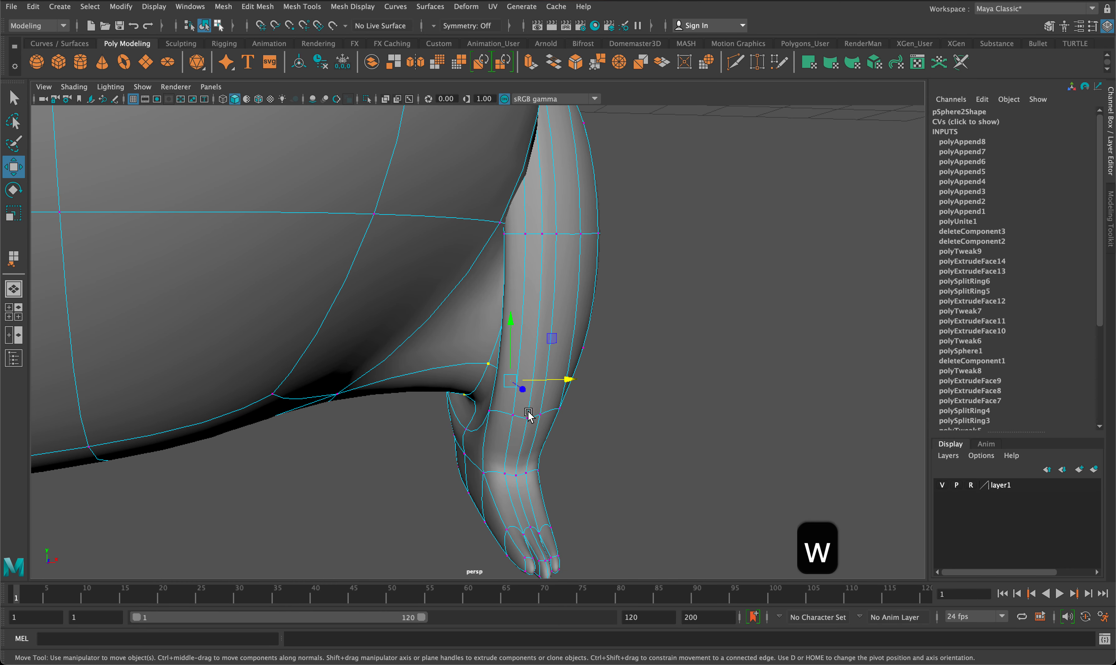
left_click(475, 363)
left_click(471, 385, "shift")
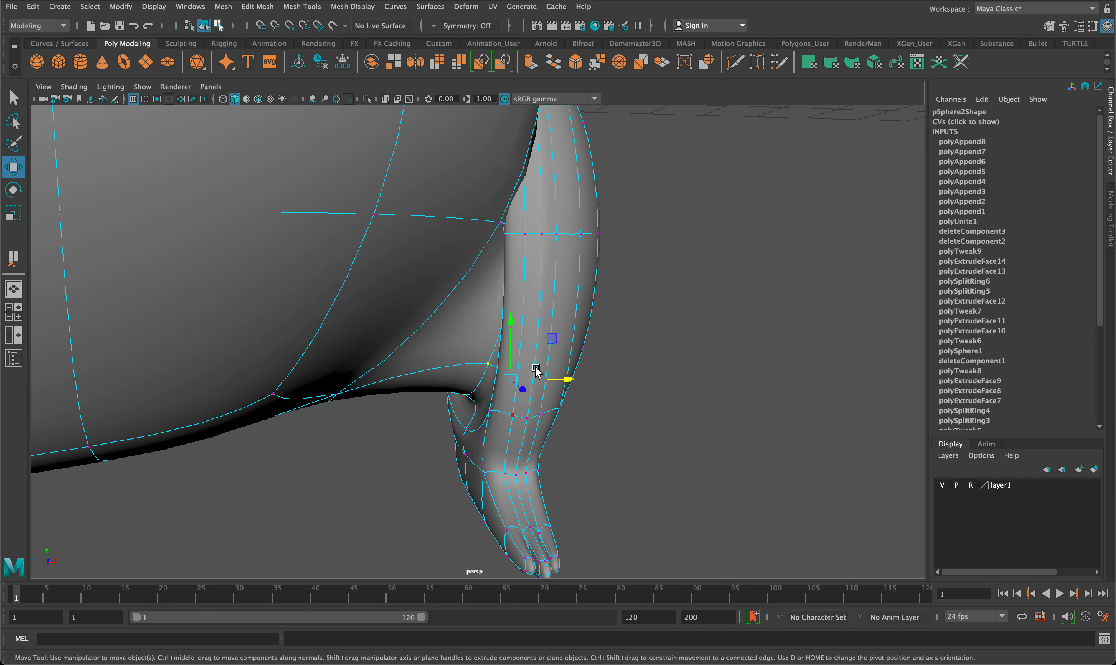
left_click_drag(557, 377, 601, 344)
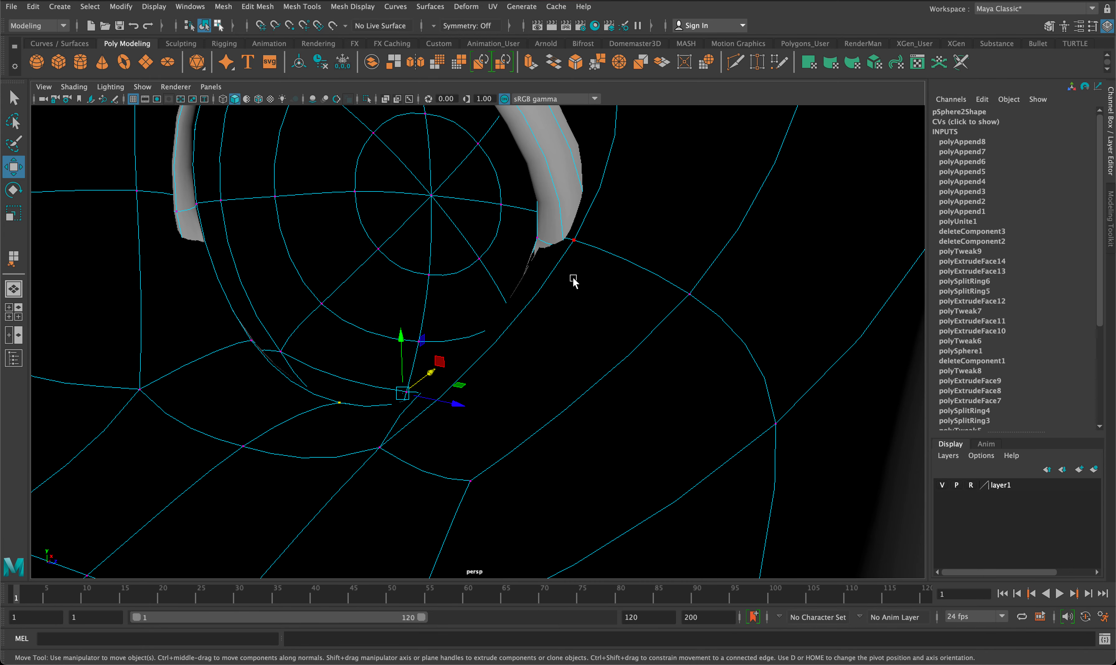
Move the mid-height vertex where the leg meets the body sideways toward the body and check the joint
mouse_move(541, 232)
left_mouse_down("alt")
mouse_move(593, 379)
mouse_move(586, 298)
left_mouse_up("alt")
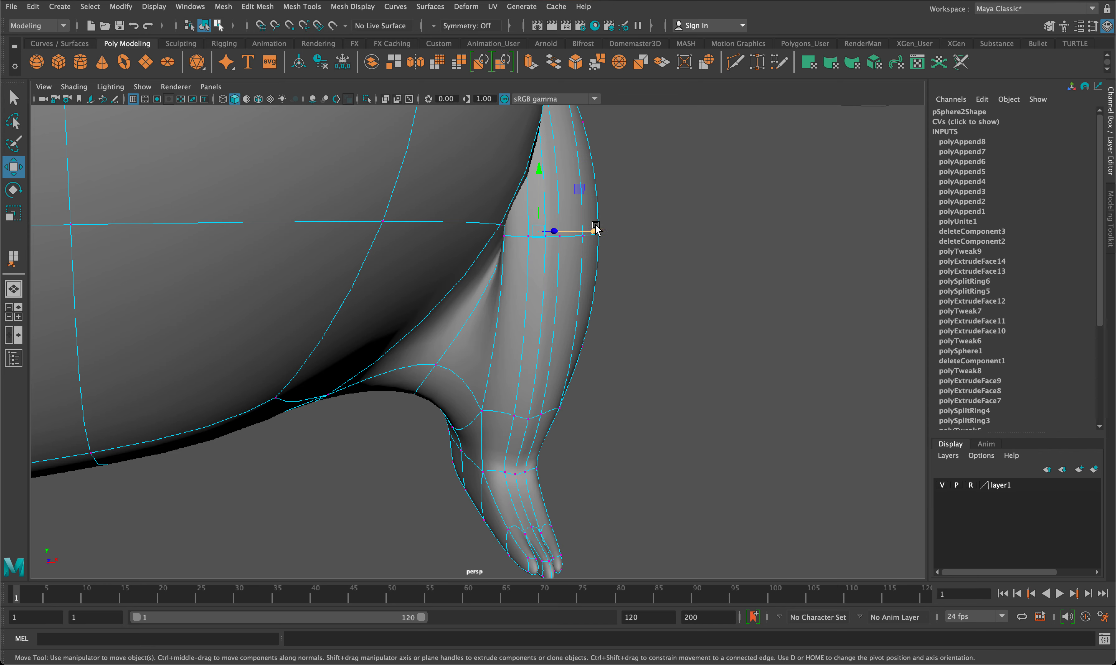
left_click_drag(596, 229, 561, 230)
scroll(594, 280, "down", 5)
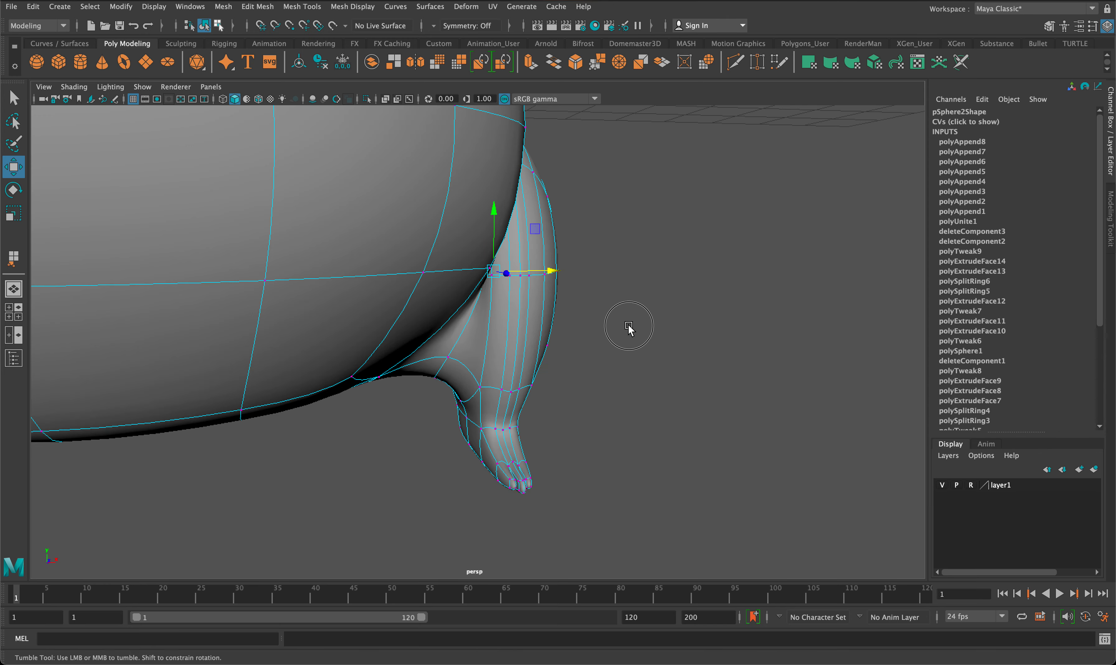
left_click_drag(630, 329, 551, 323, "alt")
scroll(549, 323, "down", 4)
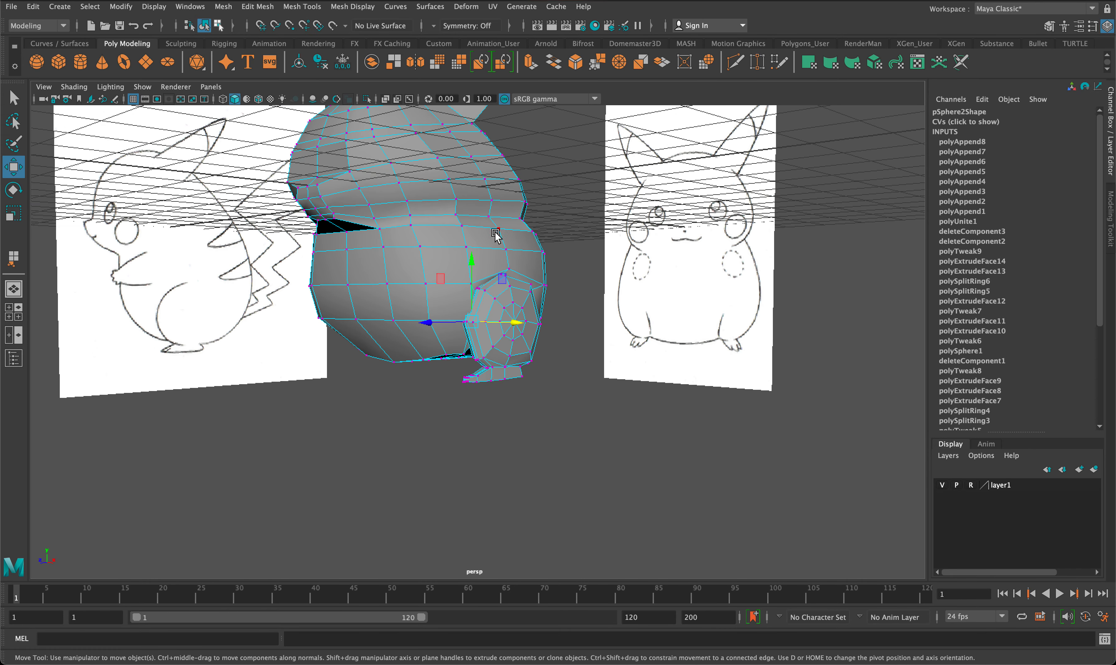
Create a polygon cylinder for the arm, move it beside the body to about X 4.217, and set its Subdivisions Axis to 8
left_click(84, 67)
left_click_drag(449, 193, 632, 168)
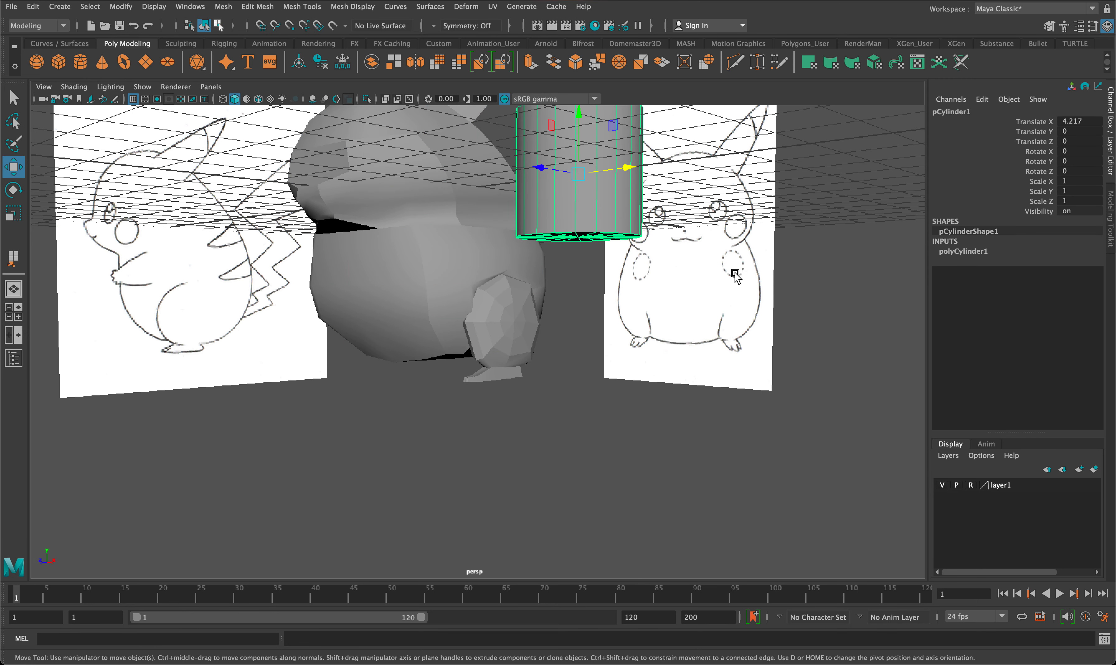
left_click(963, 252)
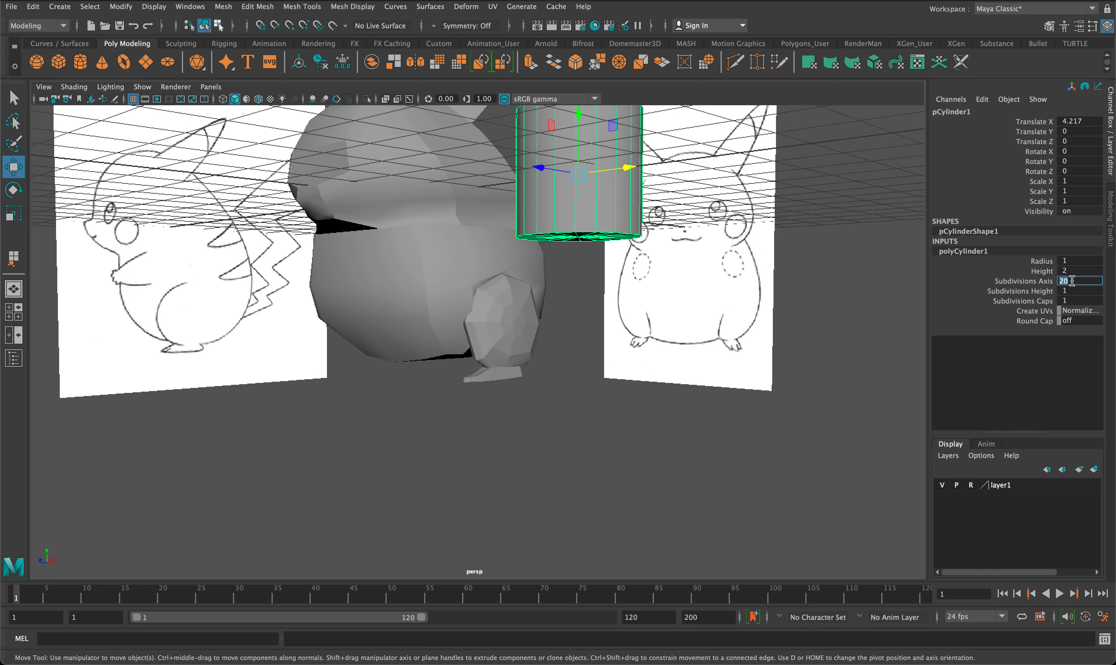
type("8")
key("Return")
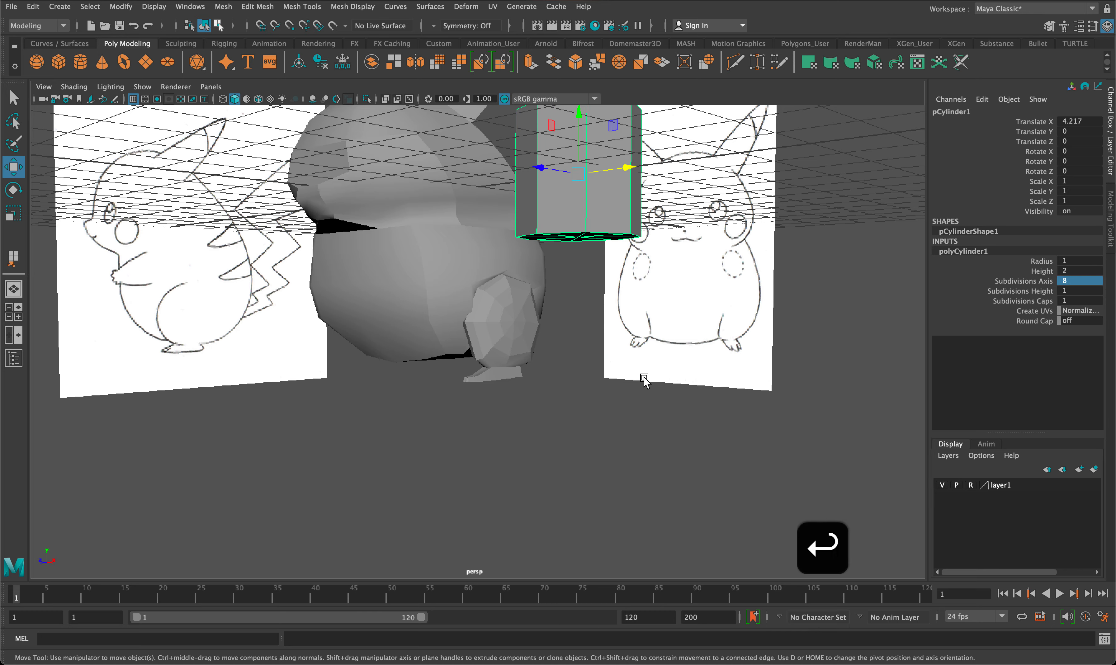
In the side view, scale the cylinder to about 0.315, rotate it about -69 degrees in X, and place it over the arm sketch
left_click_drag(643, 379, 678, 386, "alt")
key("space")
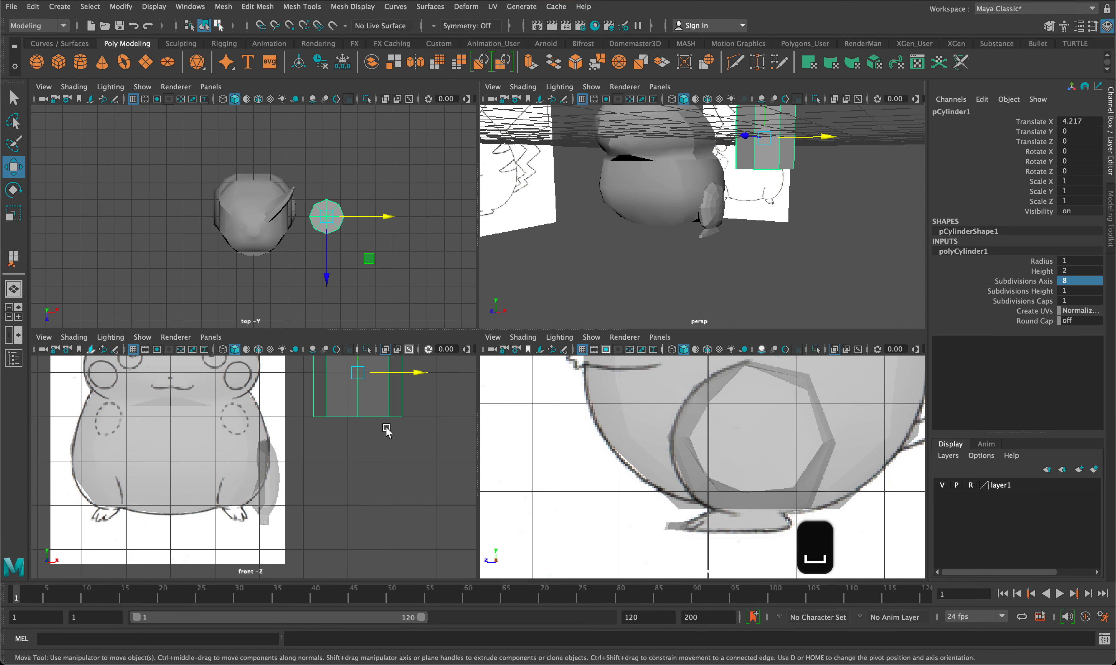
key("space")
middle_click_drag(637, 431, 658, 625, "alt")
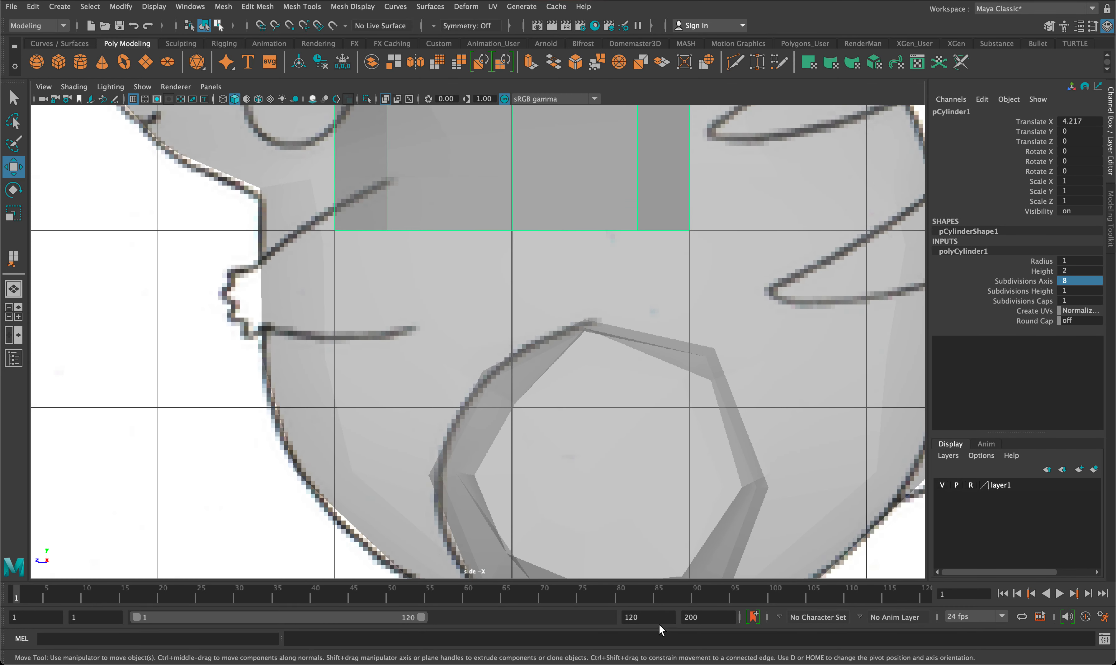
scroll(563, 381, "down", 10)
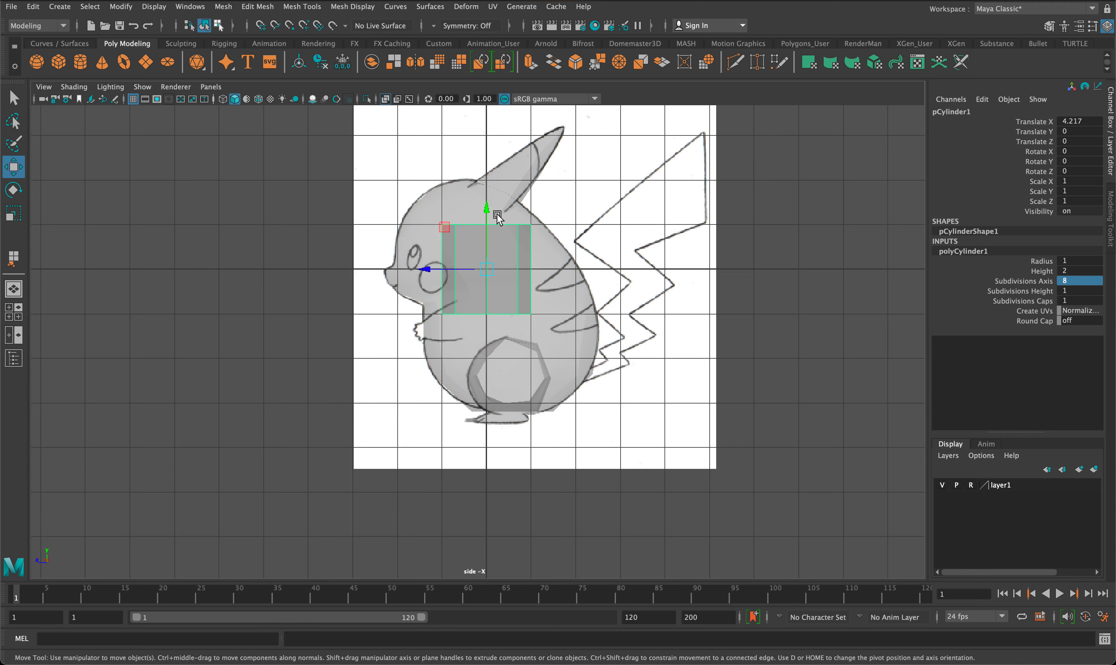
key("r")
left_click_drag(483, 265, 445, 324)
key("w")
key("e")
key("w")
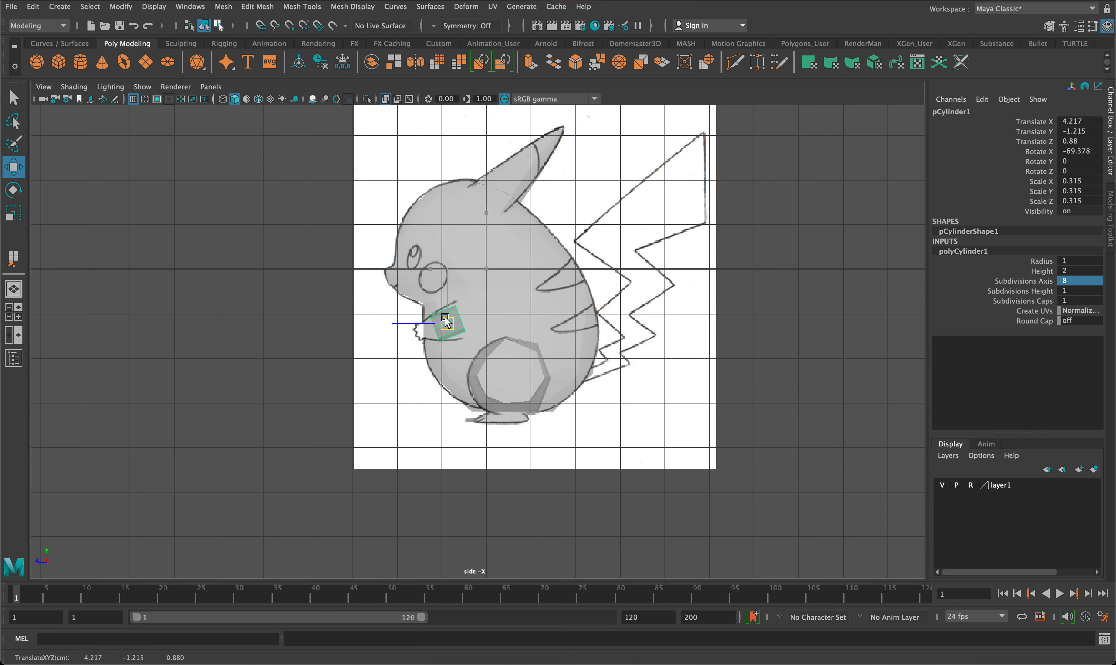
Set the arm cylinder's Subdivisions Height to 3
scroll(542, 304, "up", 2)
scroll(543, 304, "up", 4)
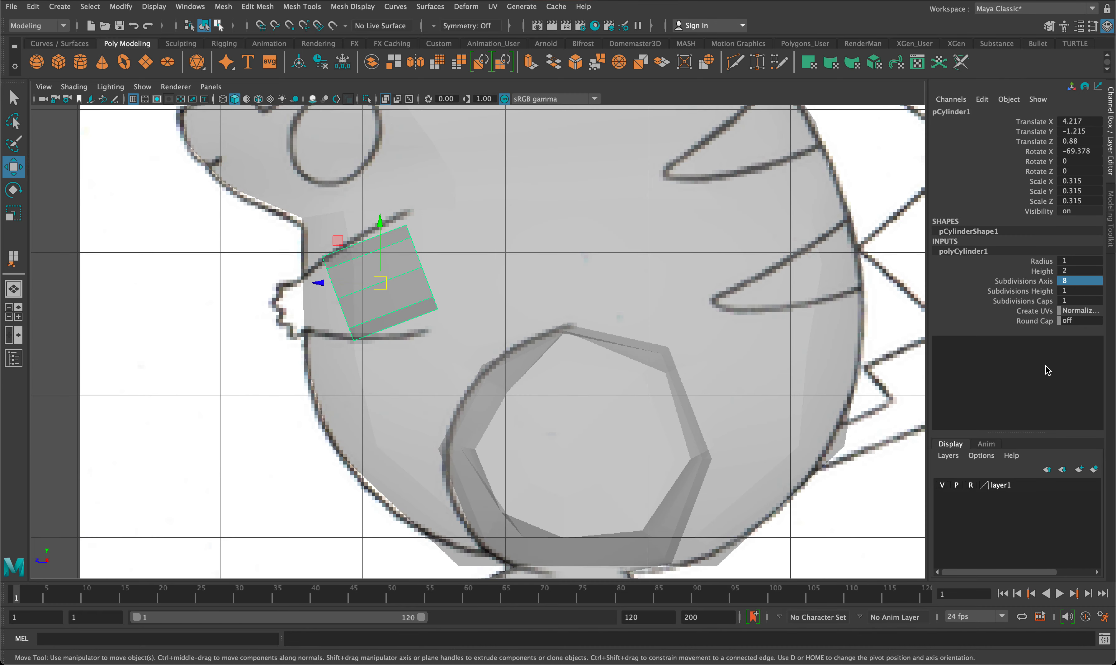
double_click(1079, 293)
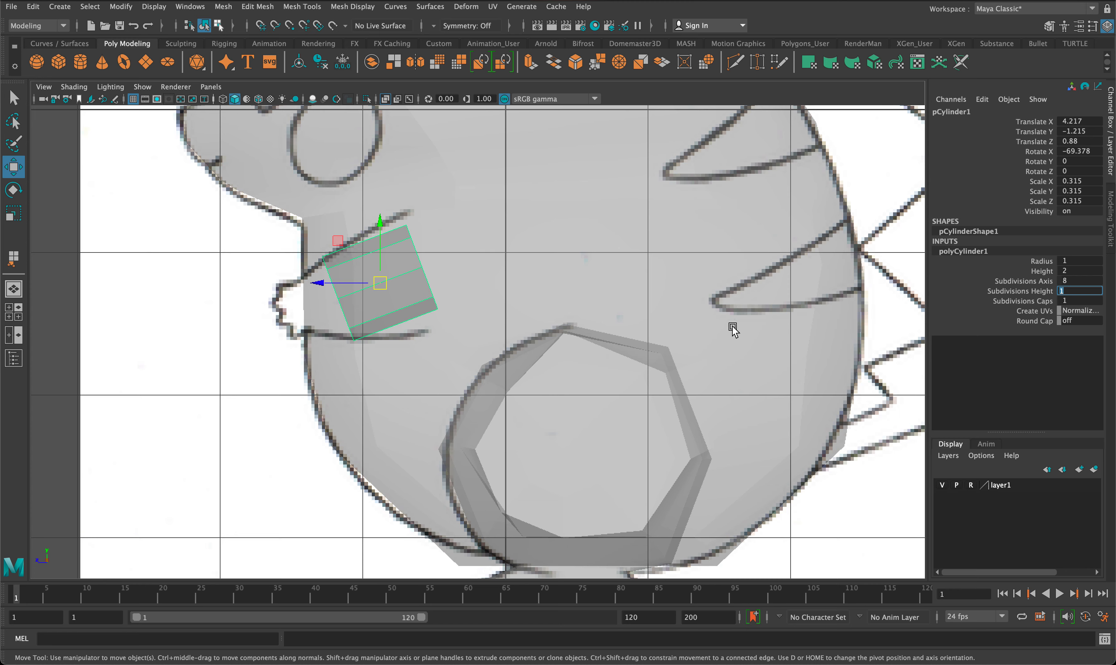
type("3")
key("Return")
Scale up the arm cylinder's two middle edge loops by about 1.2 to round out its shape
right_click_drag(405, 274, 343, 232)
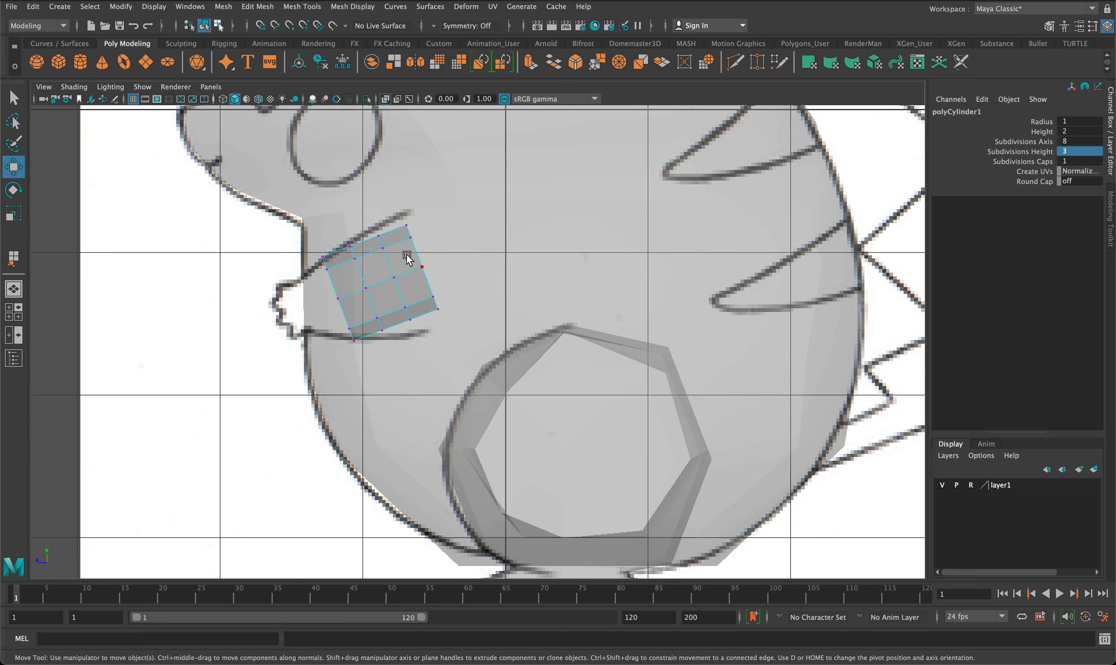
right_click_drag(399, 265, 393, 237)
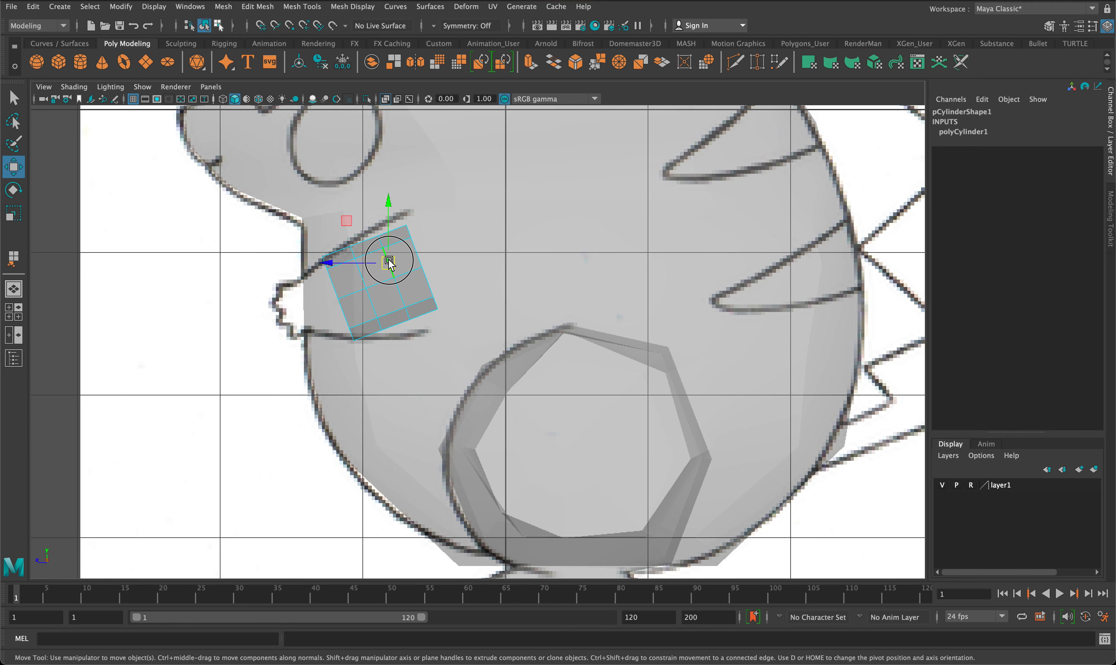
key("r")
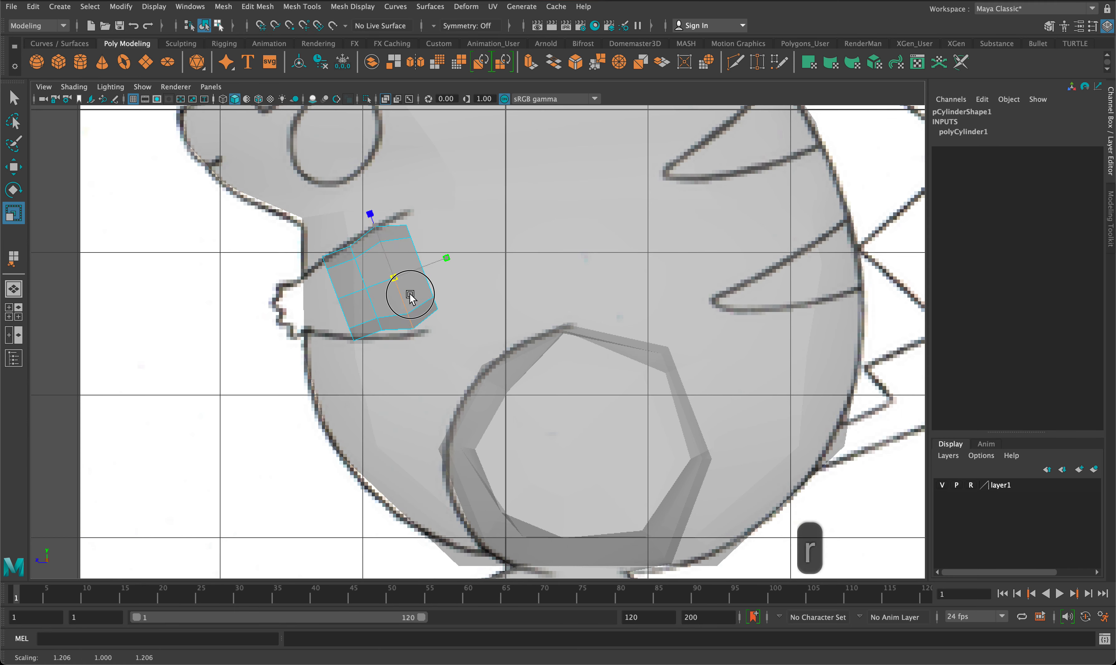
key("d")
left_click(367, 289)
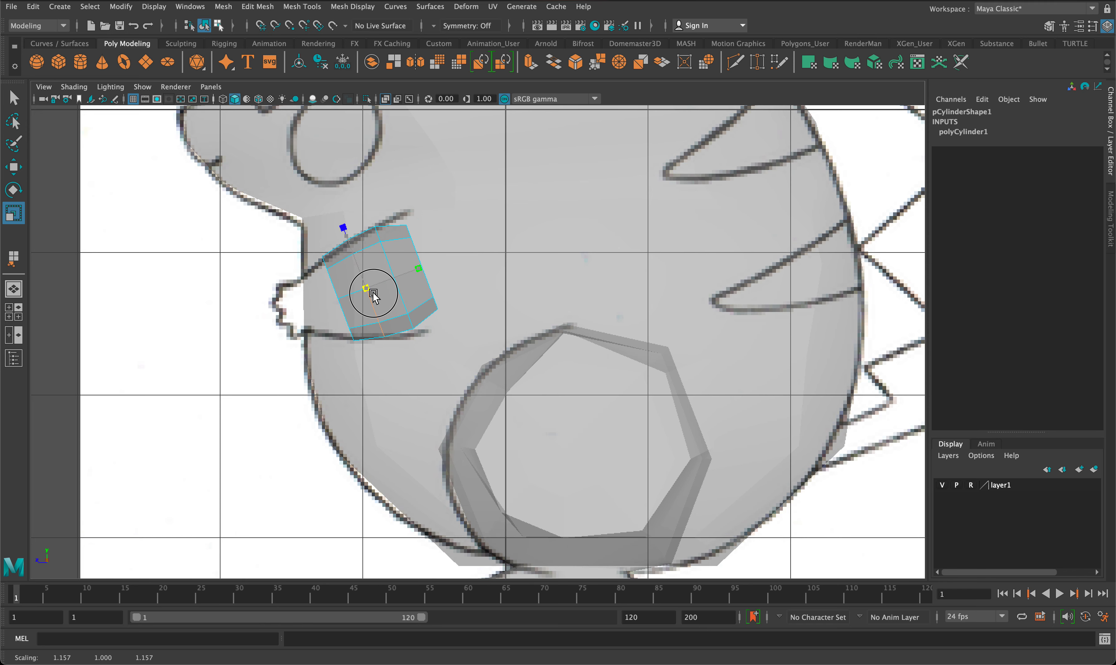
right_click_drag(339, 286, 307, 267)
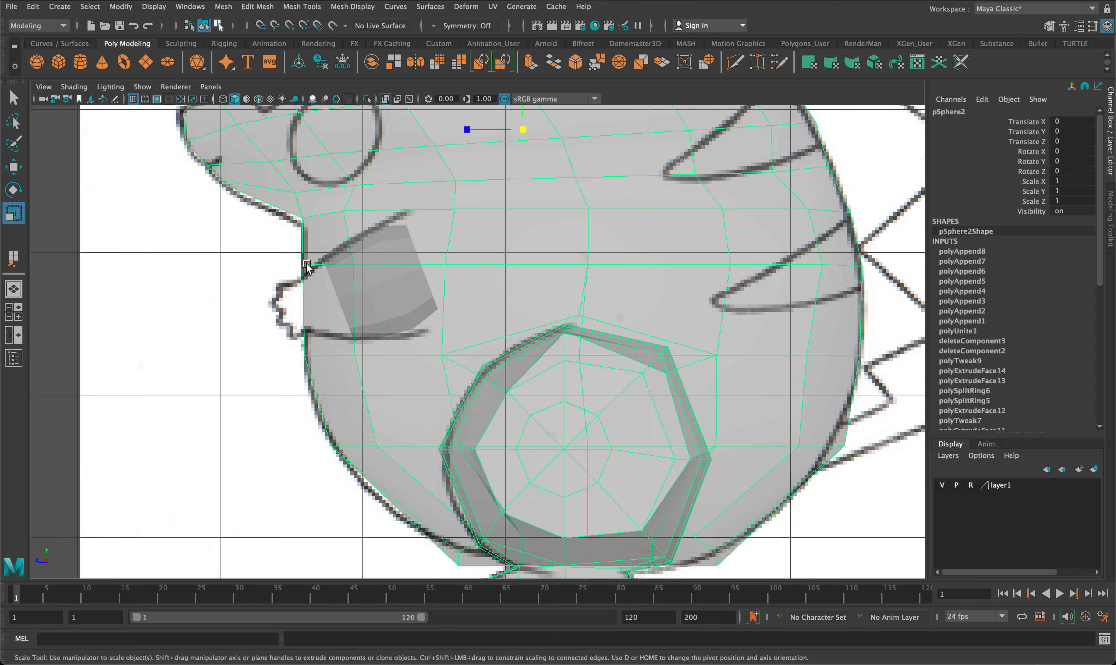
Select the whole arm cylinder and move it sideways to about X 2.699, close to the body
left_click(361, 268)
key("space")
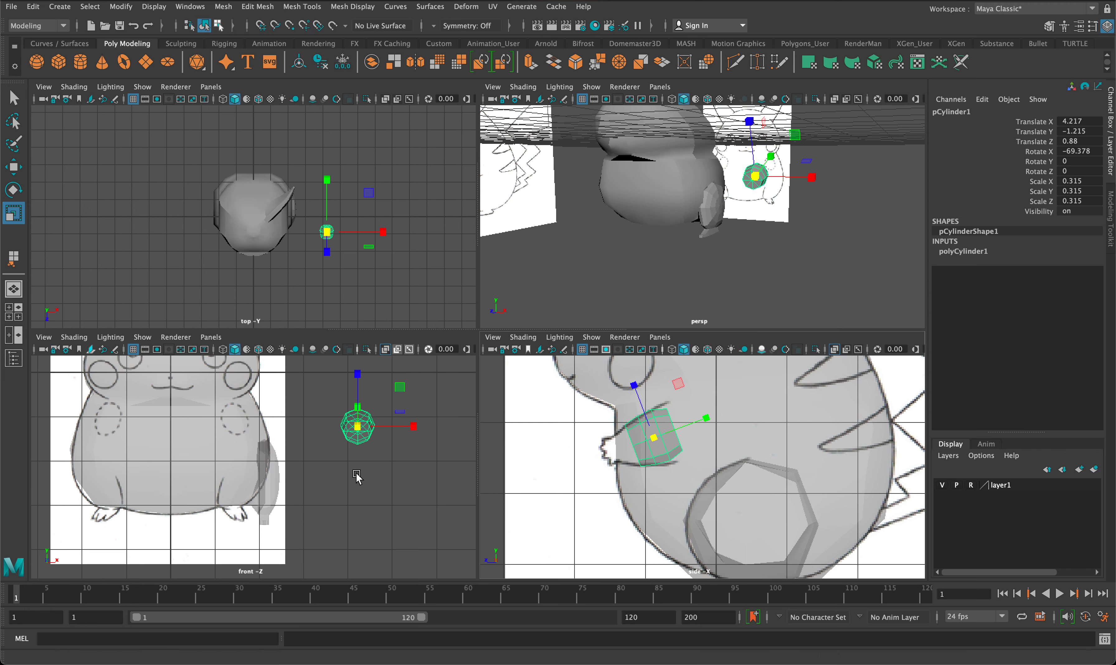
key("w")
left_click_drag(414, 439, 355, 407)
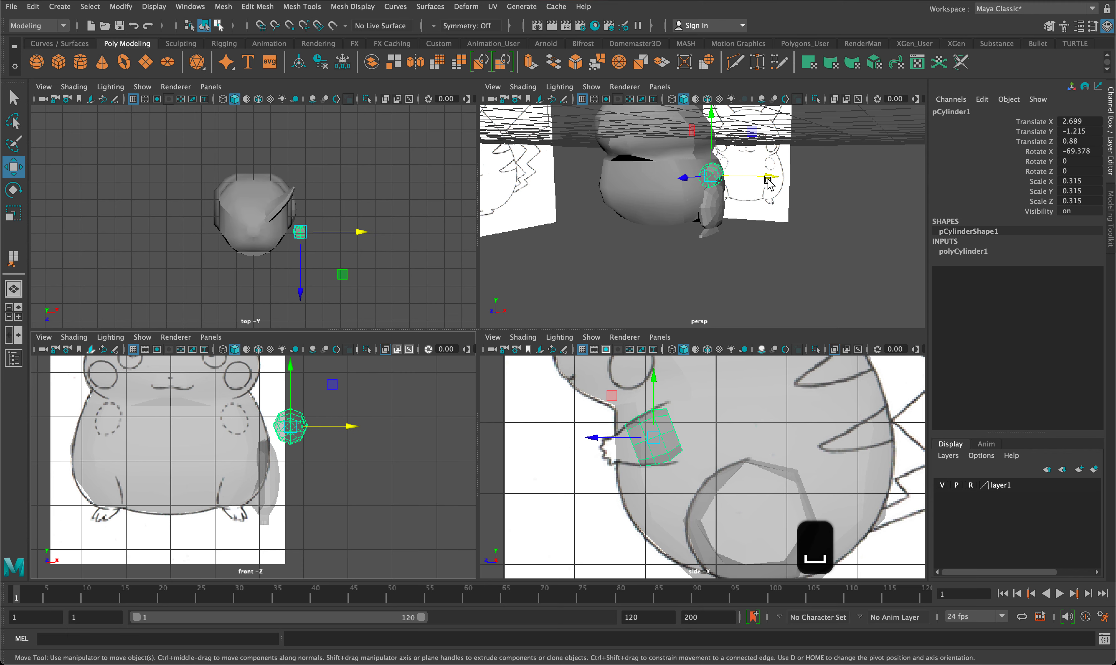
Select all eight triangular faces of the arm cylinder's front end cap
key("space")
scroll(549, 285, "up", 5)
right_click_drag(549, 285, 539, 304)
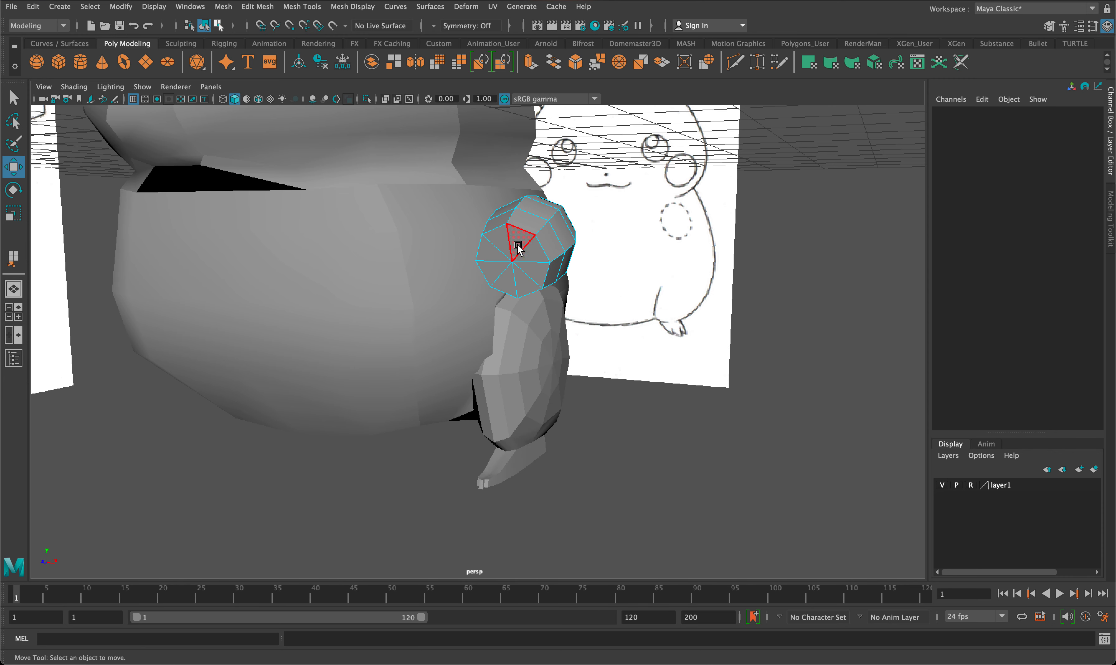
left_click(520, 247)
left_click(536, 257, "shift")
left_click(535, 273, "shift")
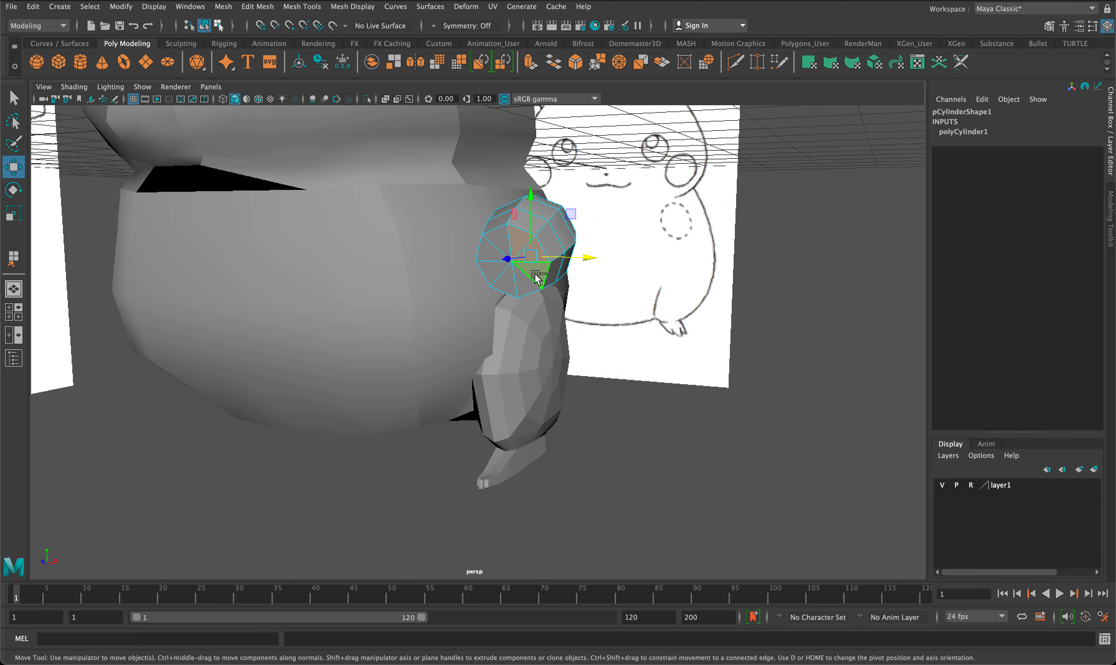
left_click(524, 285, "shift")
left_click(502, 284, "shift")
left_click(490, 274, "shift")
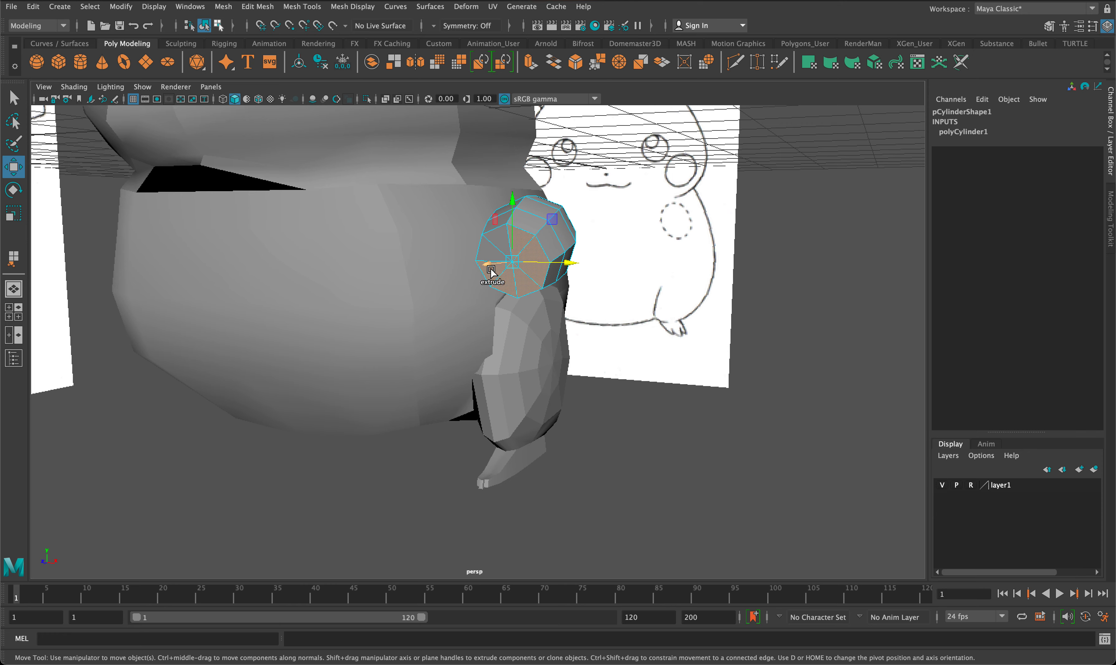
left_click(487, 249, "shift")
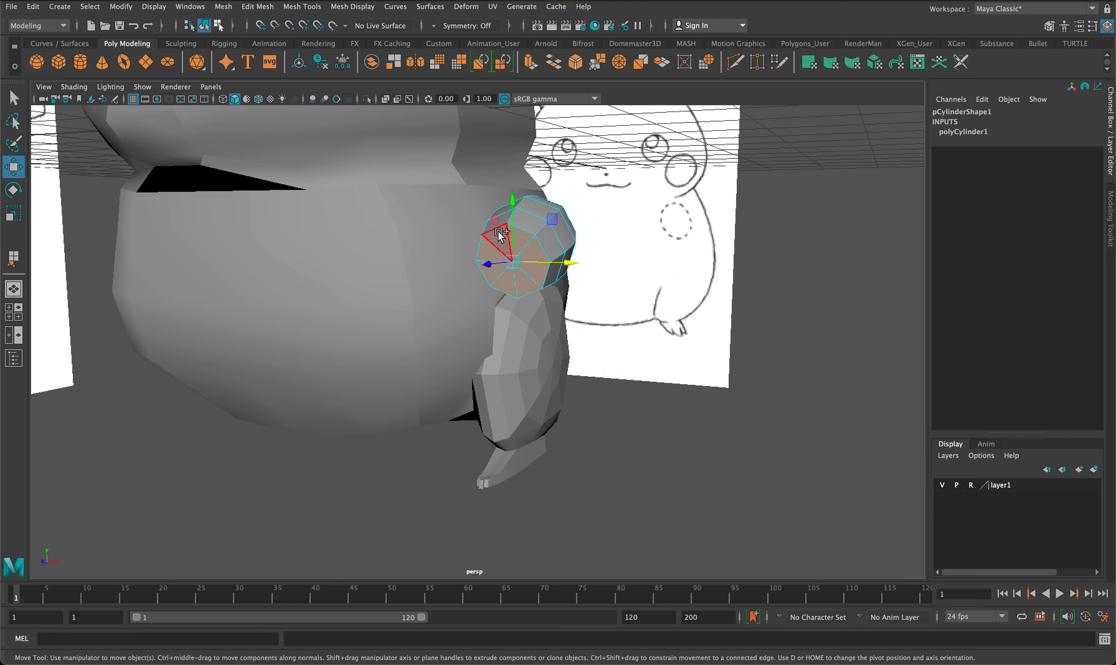
left_click(497, 236, "shift")
In the side view, extrude the front cap by about 0.258 in local Z and taper it to fit the wrist in the sketch
key("space")
key("space")
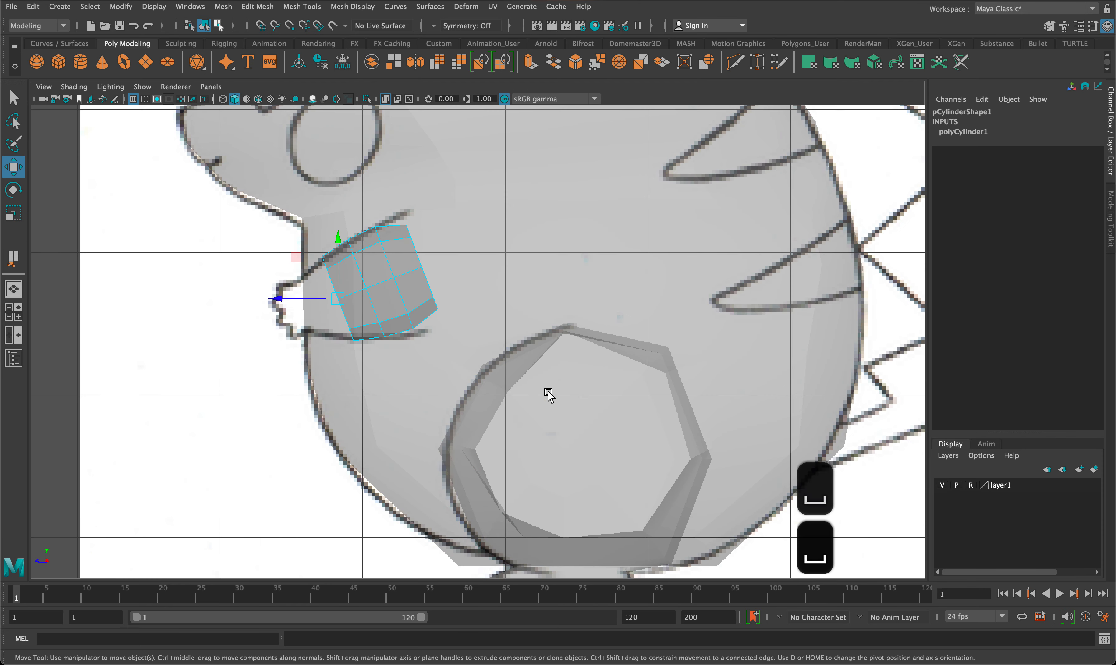
scroll(317, 376, "down", 3)
scroll(429, 389, "up", 3)
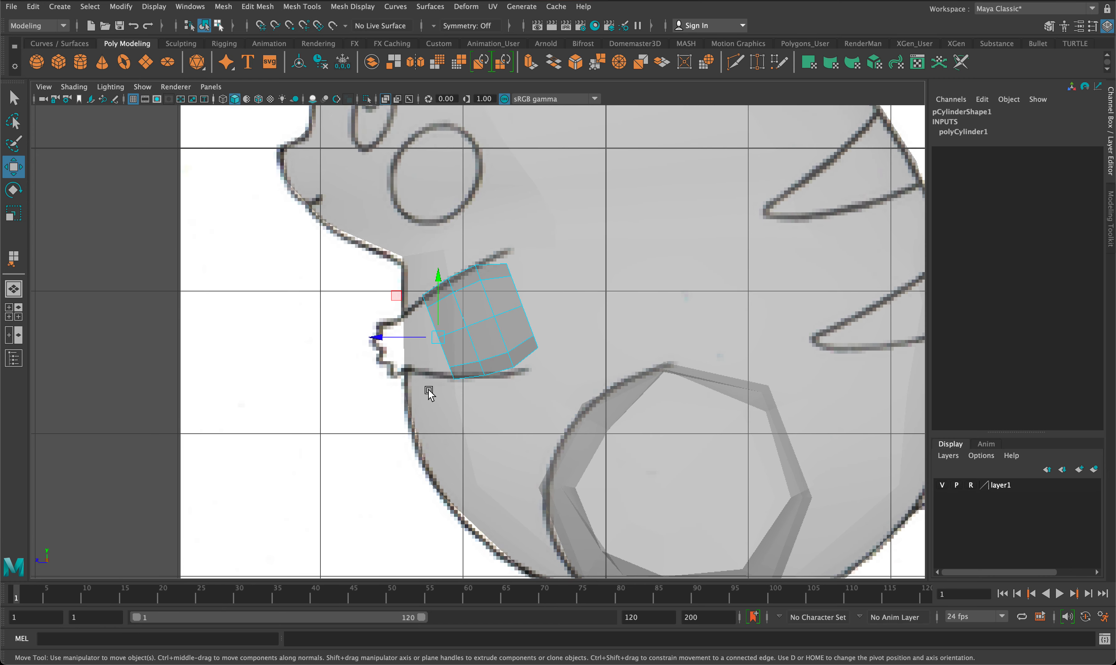
key("super+e")
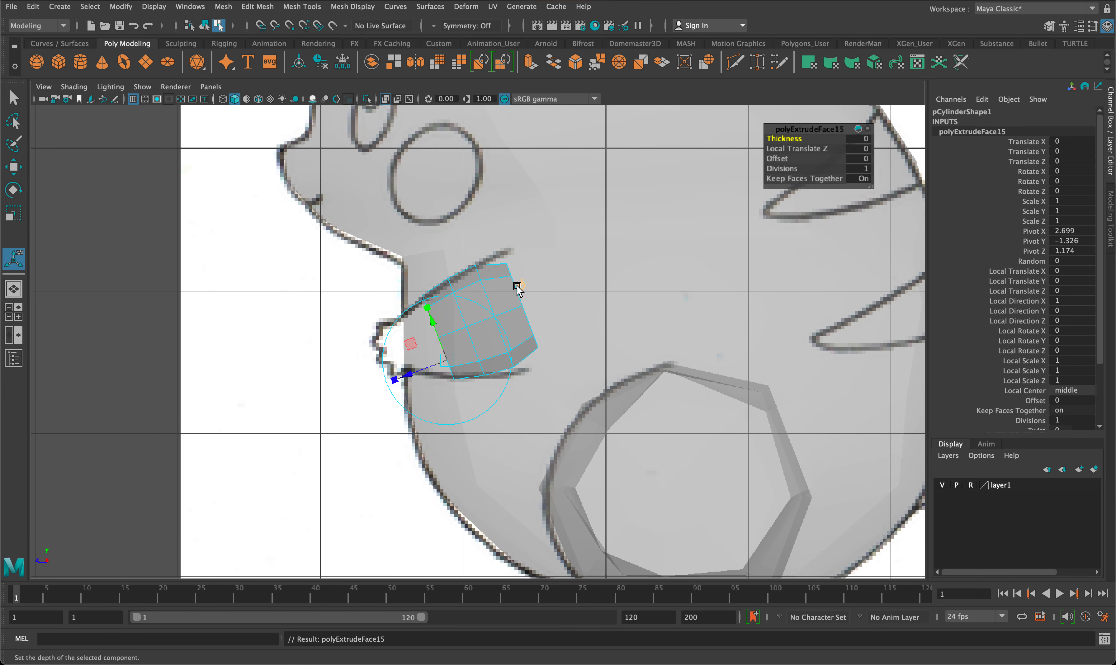
left_click_drag(400, 375, 374, 375)
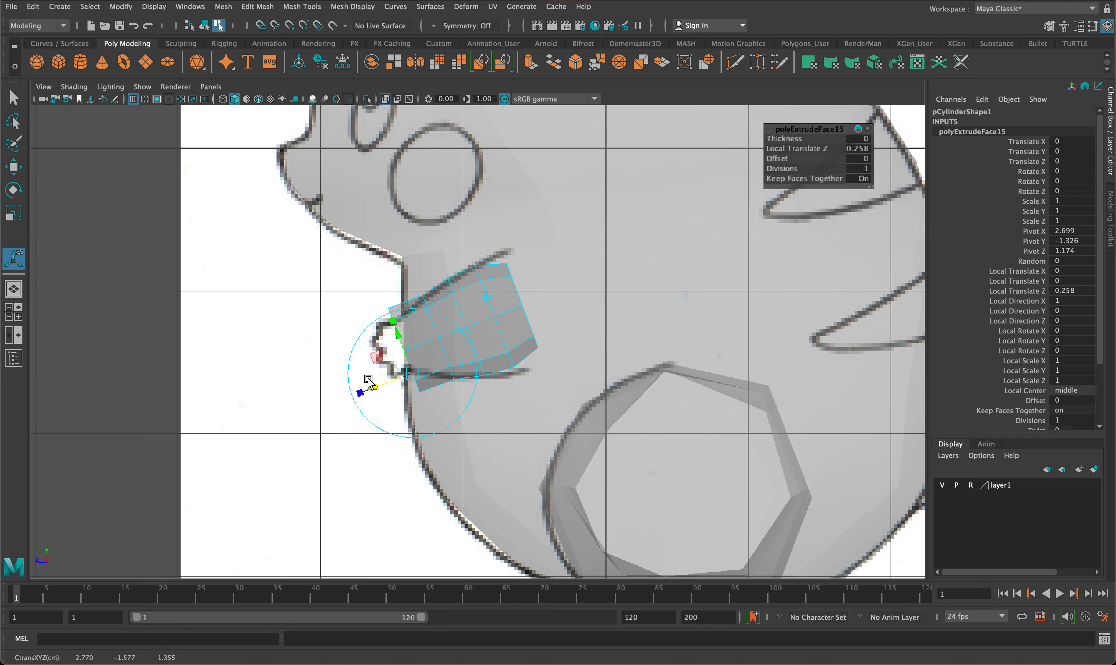
mouse_move(392, 325)
left_mouse_down()
mouse_move(402, 363)
mouse_move(376, 333)
mouse_move(386, 346)
left_mouse_up()
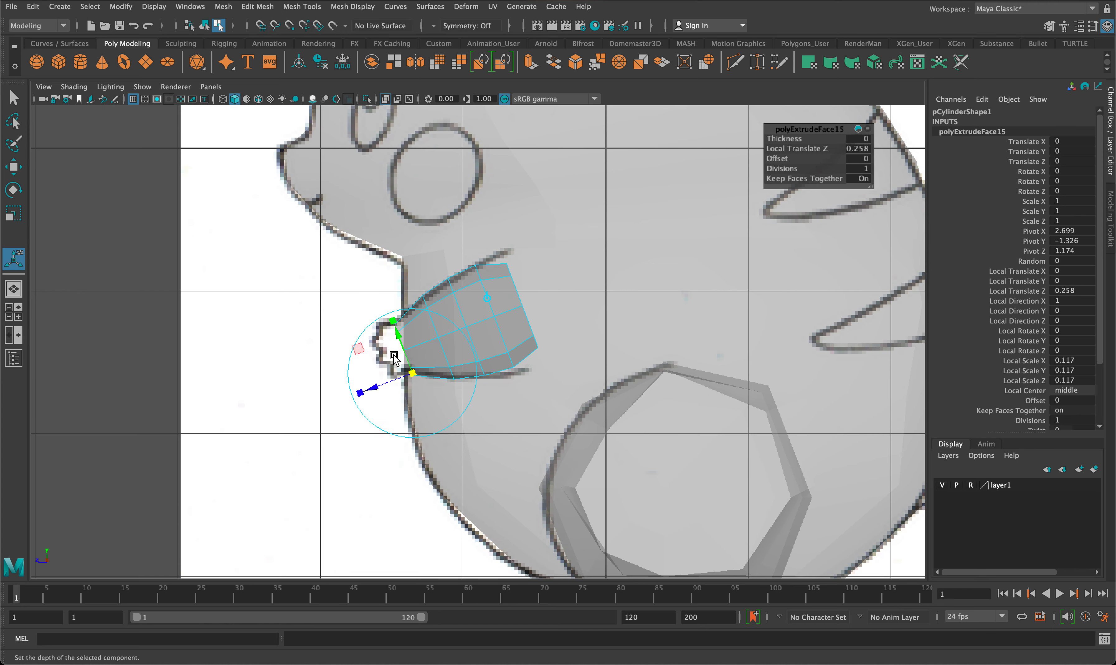
key("e")
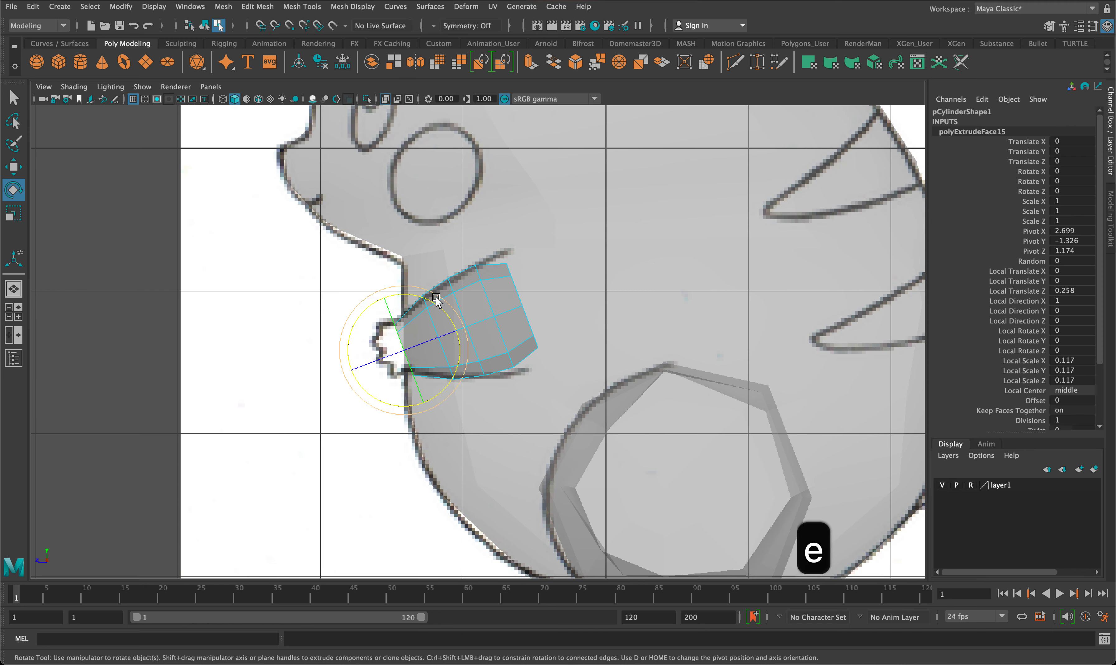
left_click(438, 310)
key("w")
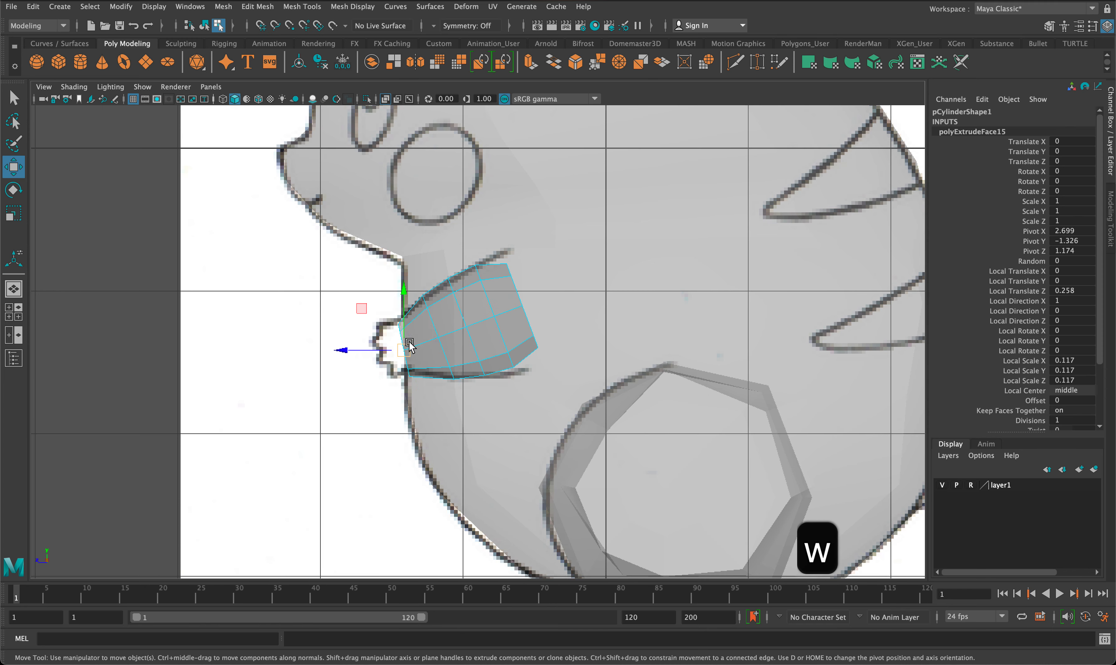
left_click(403, 346)
Scale up the arm's rear edge loop so the shoulder end flares out to the sketch lines
right_click_drag(509, 282, 503, 261)
left_click(520, 290)
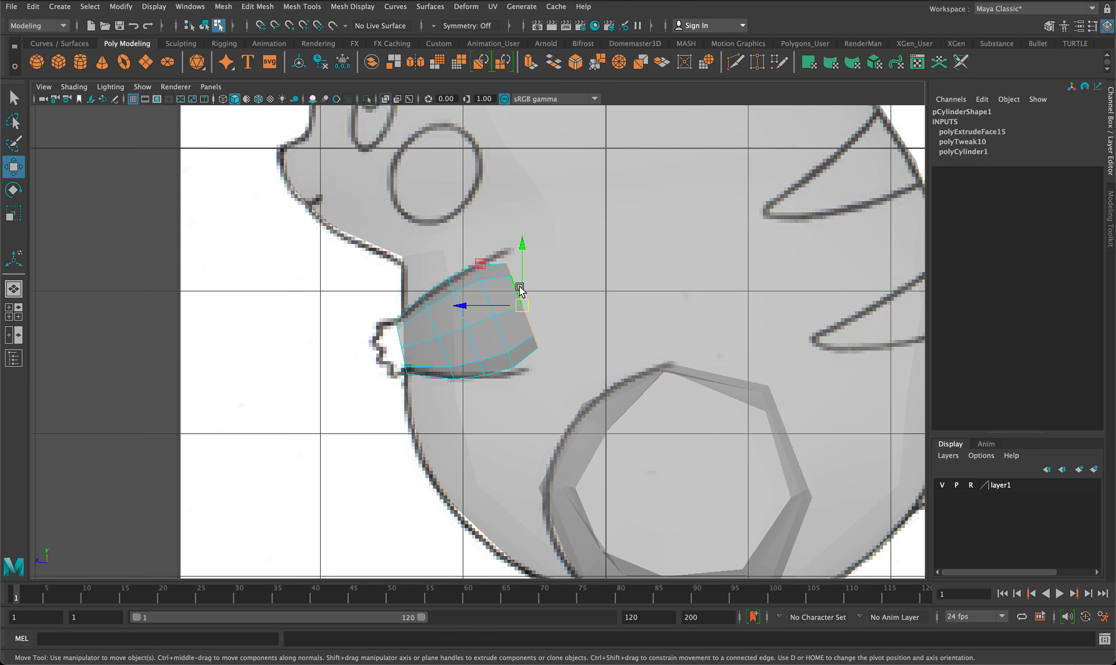
key("r")
left_click_drag(523, 302, 550, 336)
key("space")
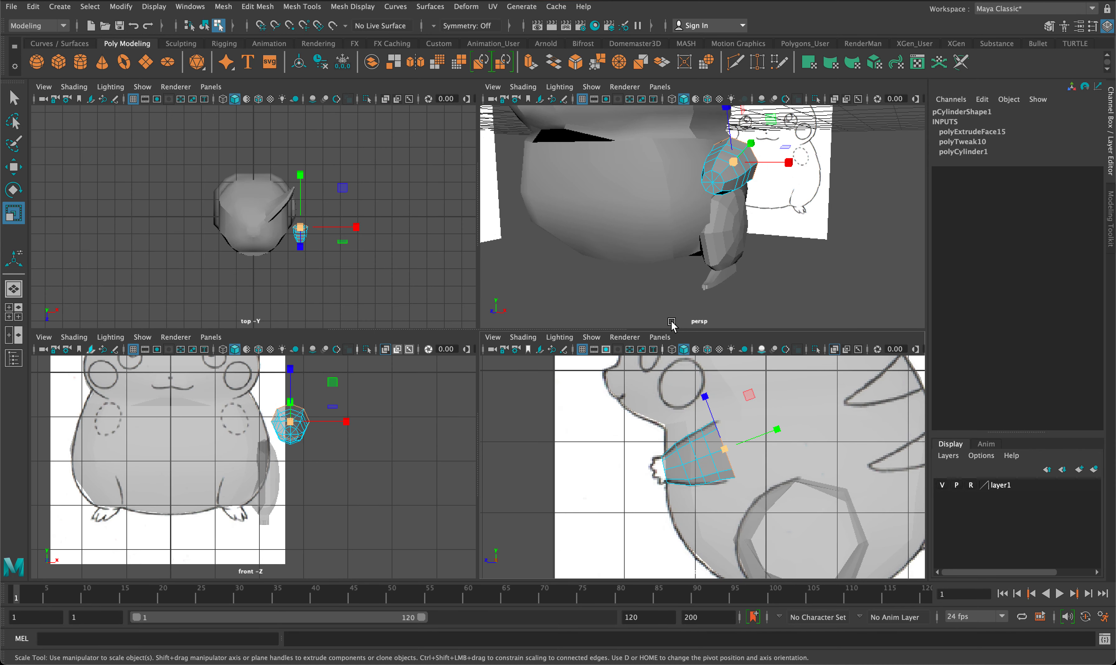
In the perspective view, select the upper, outer and lower triangular faces of the arm's front cap for the fingers
key("space")
left_click_drag(440, 303, 483, 299, "alt")
scroll(592, 286, "up", 5)
right_click_drag(636, 262, 638, 290)
key("q")
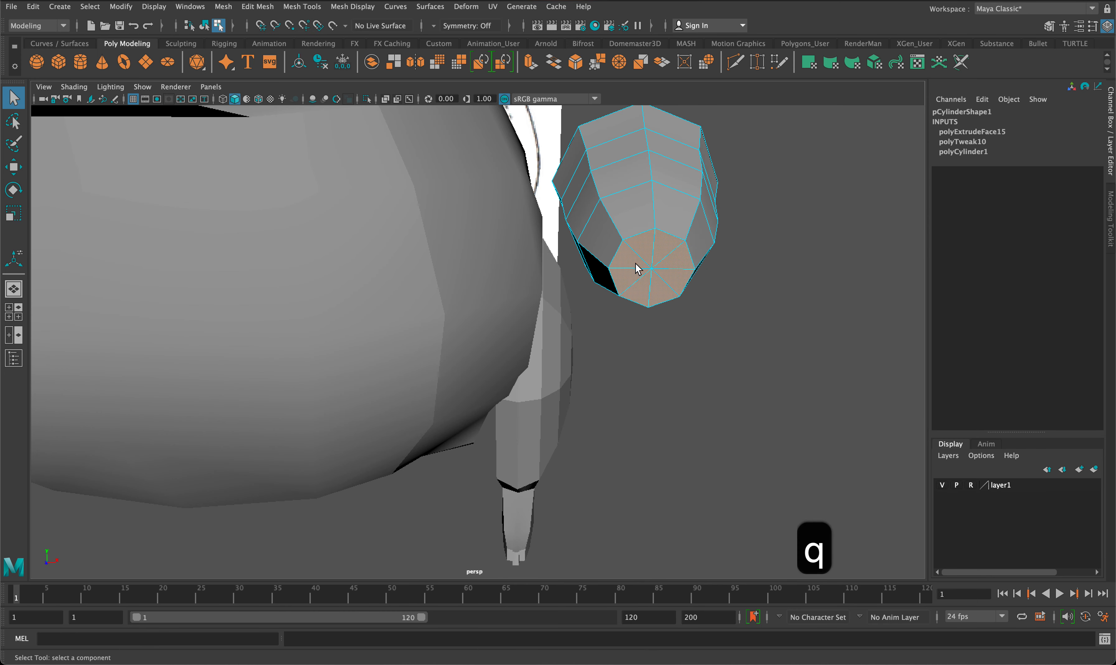
left_click(645, 254)
left_click(676, 257, "shift")
left_click(675, 278, "shift")
left_click(660, 287, "shift")
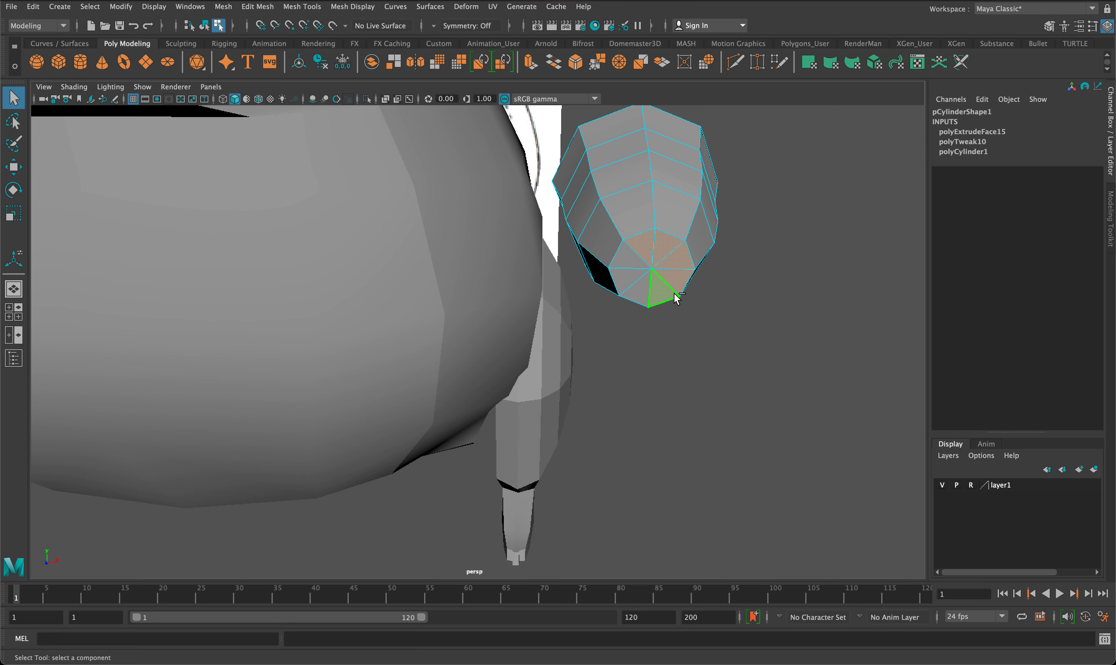
left_click(650, 262, "shift")
Extrude the finger faces separately with Keep Faces Together off, Local Translate Z about 0.151 and local scale about 0.569, and preview them smoothed
key("super+e")
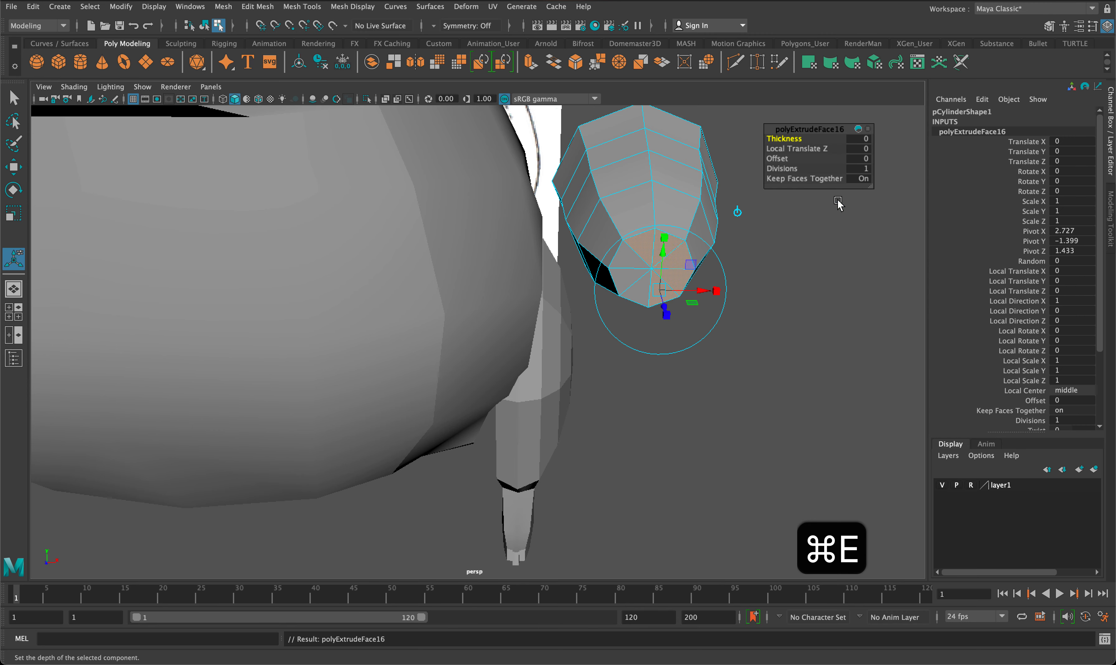
left_click(862, 179)
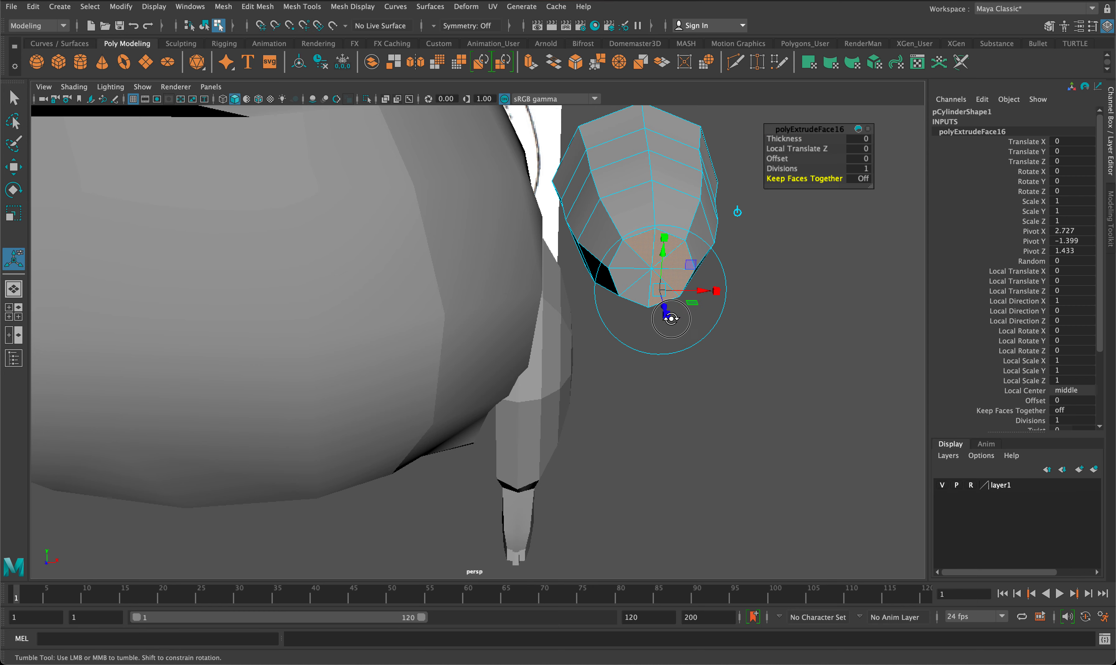
left_click_drag(671, 318, 610, 310, "alt")
left_click(618, 335)
key("3")
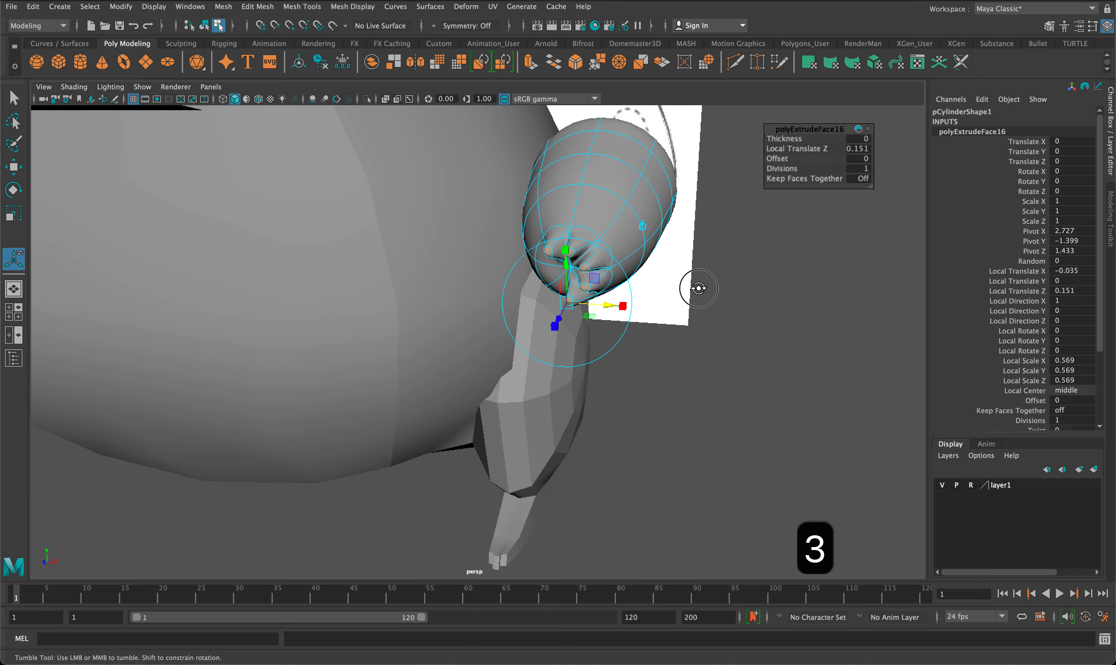
Pull the two vertices on the inner side of the wrist back from the fingers and check the shape with smooth preview
left_click_drag(695, 287, 730, 255, "alt")
key("1")
right_click_drag(730, 255, 702, 247)
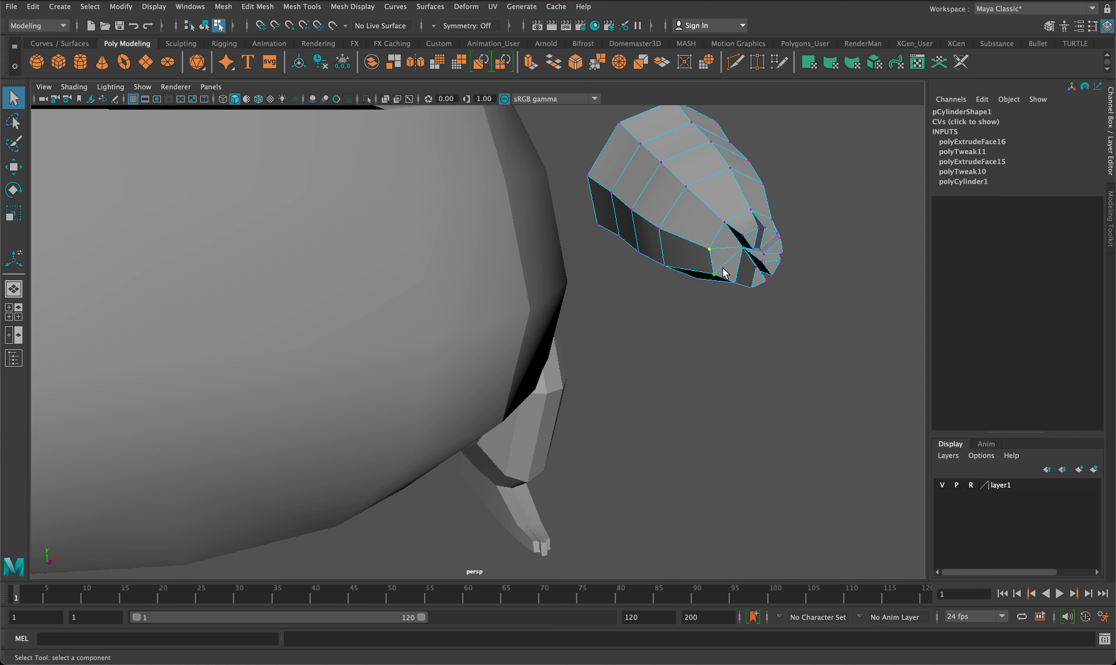
key("w")
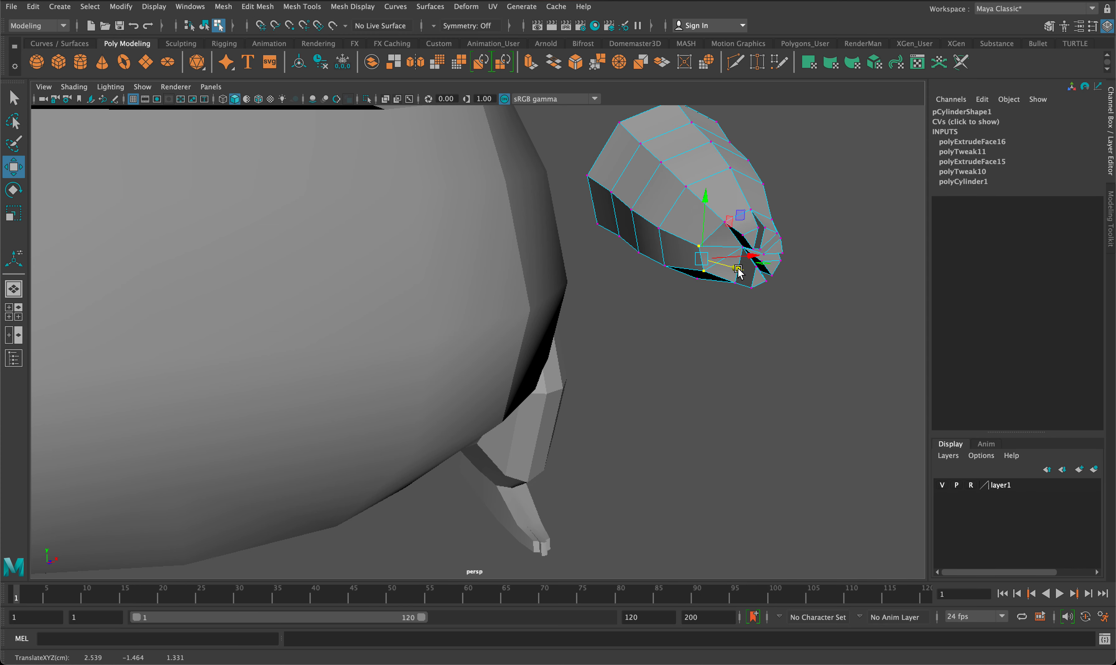
key("3")
key("1")
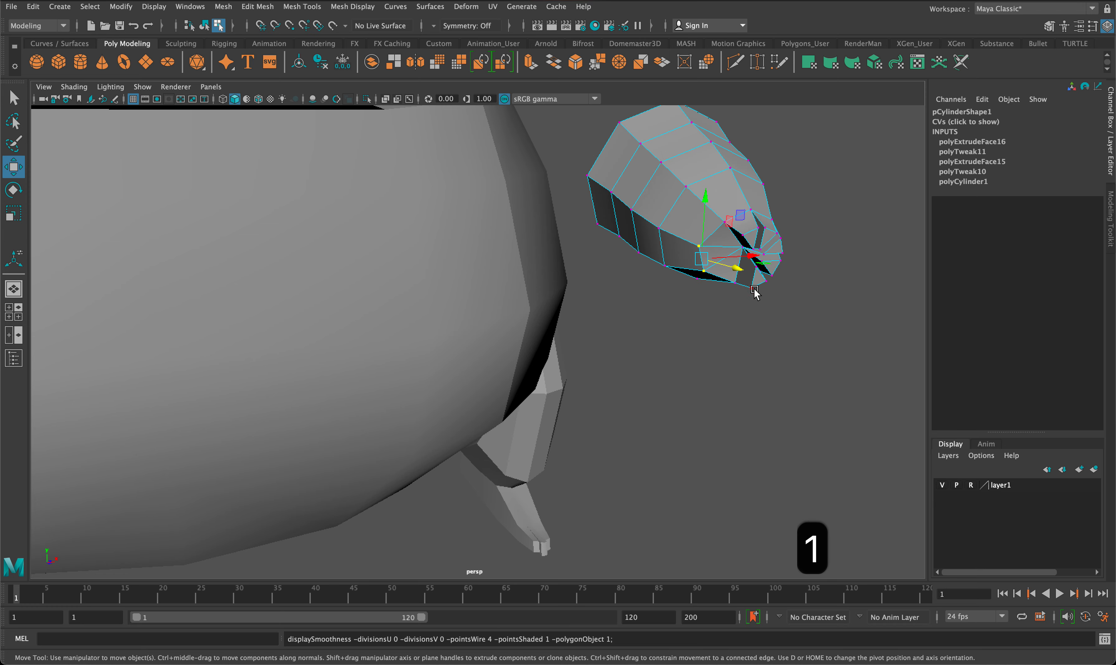
Select the whole arm and move it sideways to about X 1.462, over the dashed arm circle in the front view
key("space")
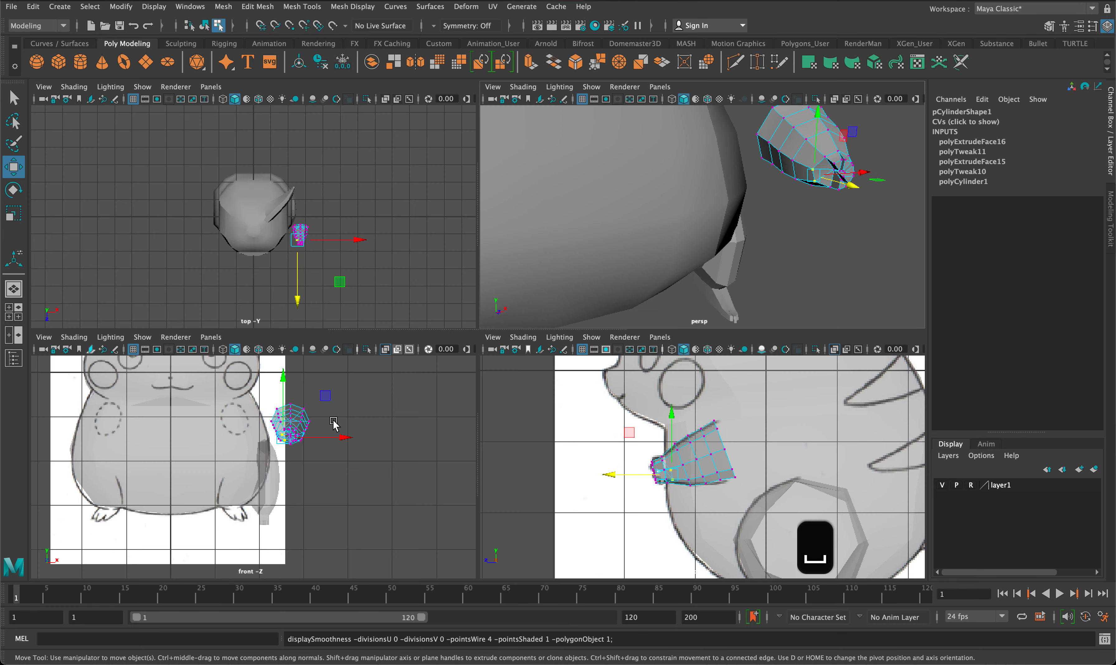
right_click_drag(294, 415, 349, 304)
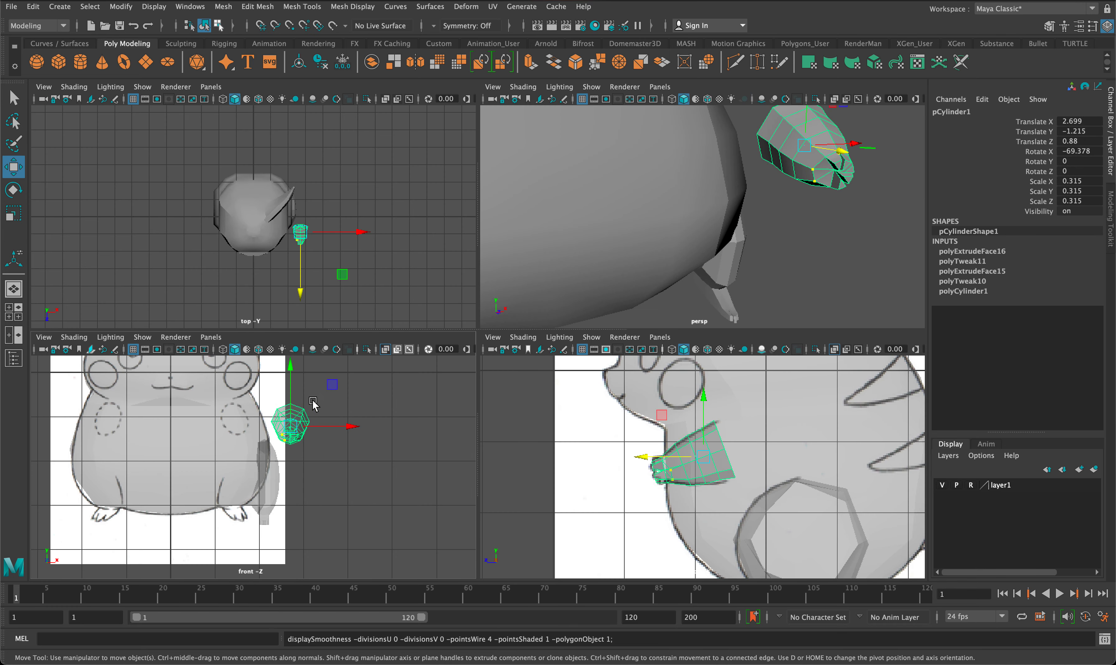
left_click_drag(346, 430, 290, 425)
key("super+z")
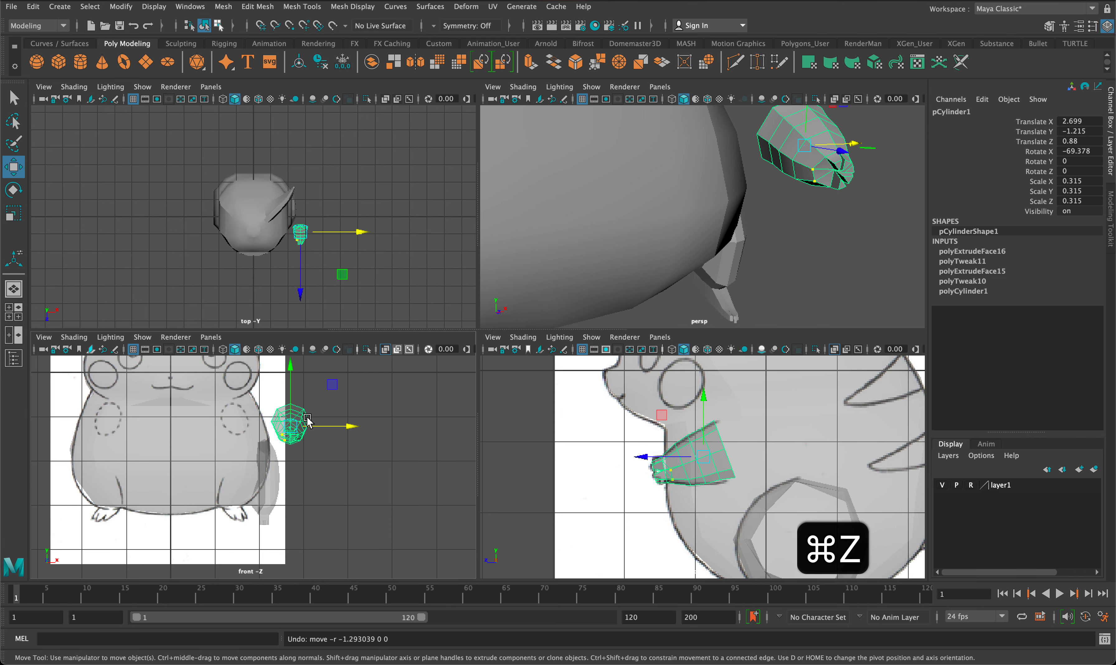
left_click(338, 412)
left_click(286, 422)
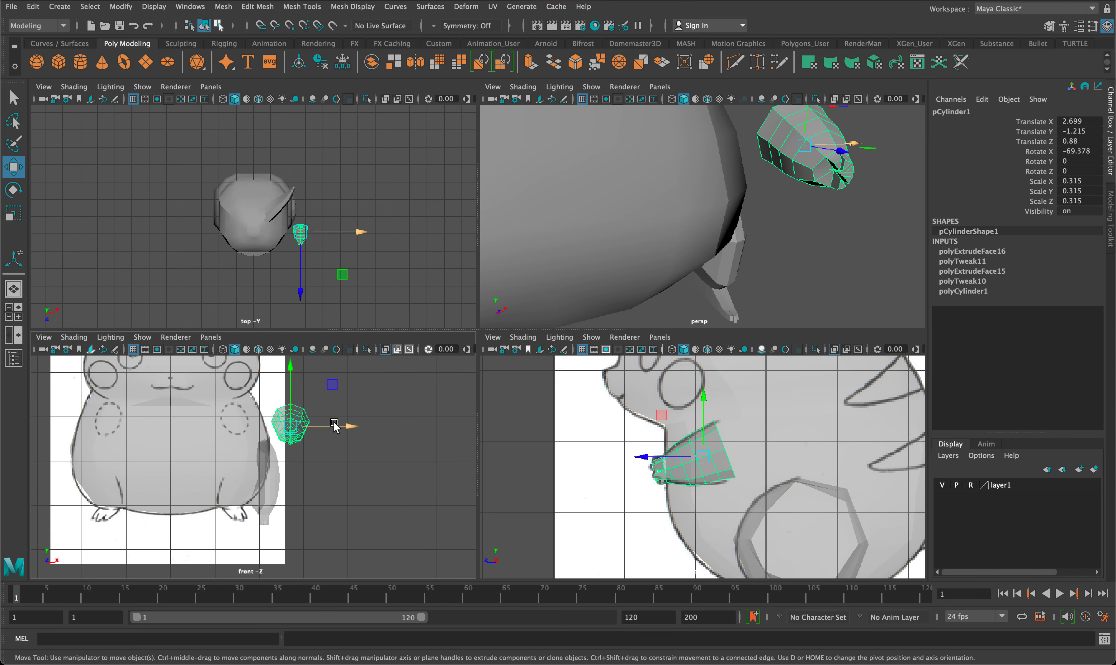
left_click_drag(335, 427, 279, 426)
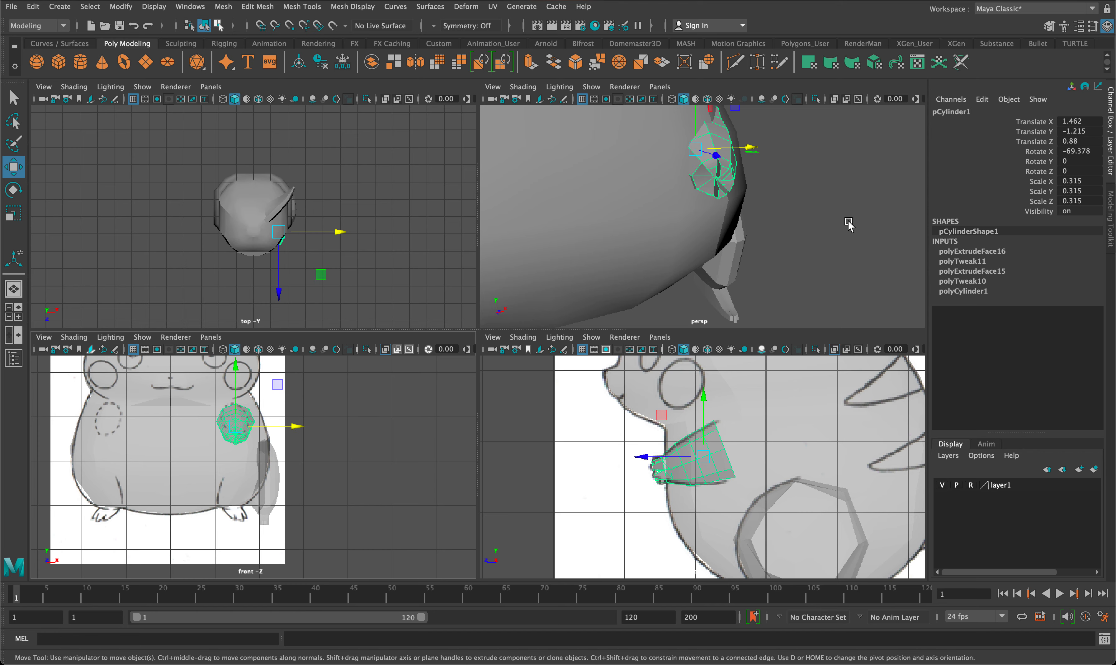
Check the arm's fit against the body, and move the arm forward until it is clear of the body
key("space")
left_click_drag(760, 232, 588, 244, "alt")
right_click_drag(588, 244, 803, 362, "alt")
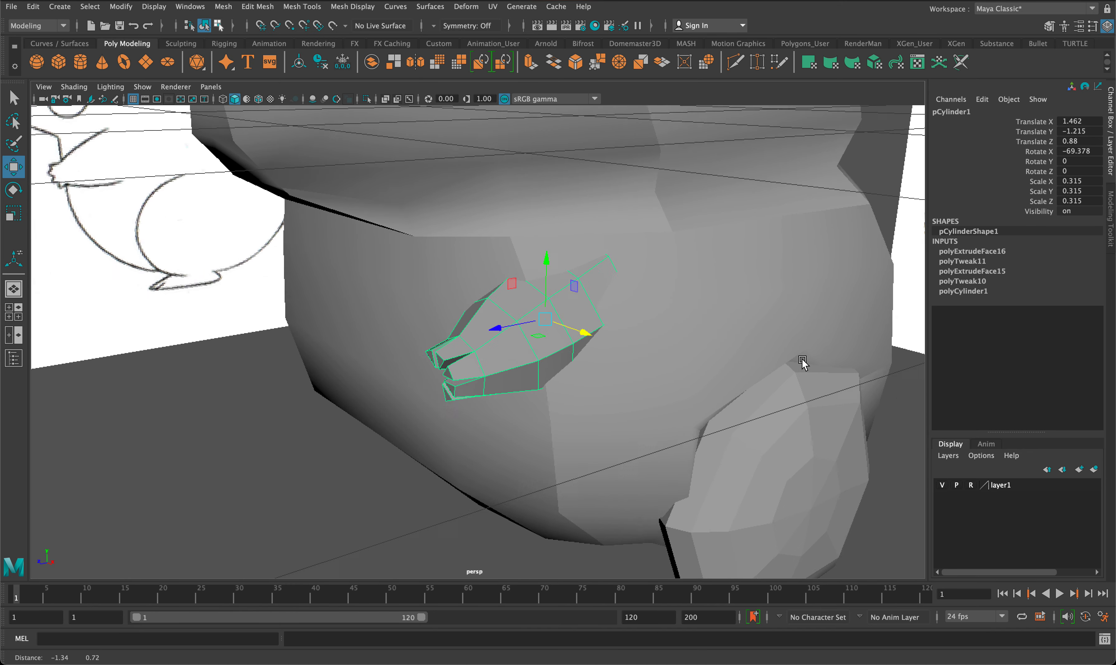
left_click(691, 263)
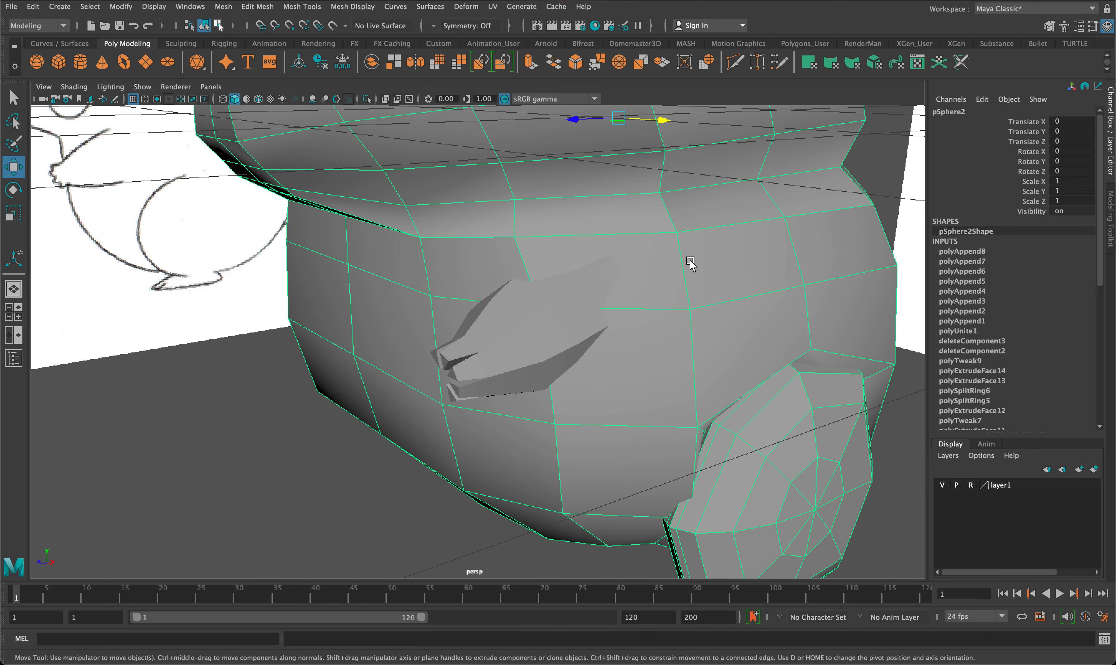
left_click(537, 326)
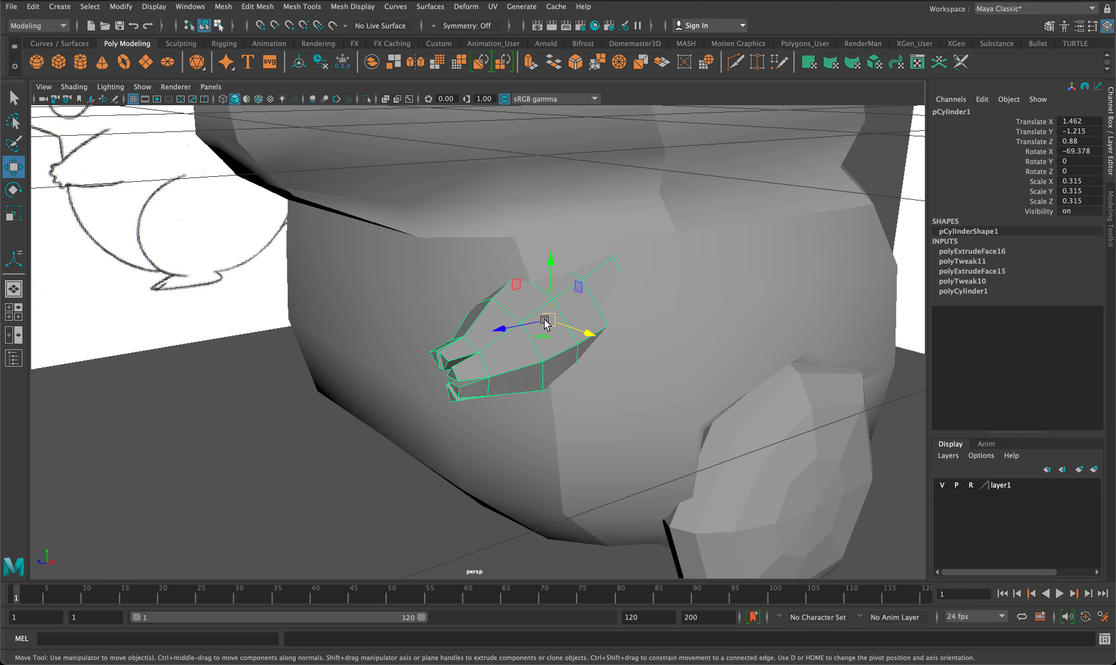
left_click_drag(539, 319, 245, 381)
Insert a horizontal edge loop around the body at the height of the arm's lower sketch line
left_click(545, 265)
right_click_drag(546, 263, 575, 272)
key("space")
key("space")
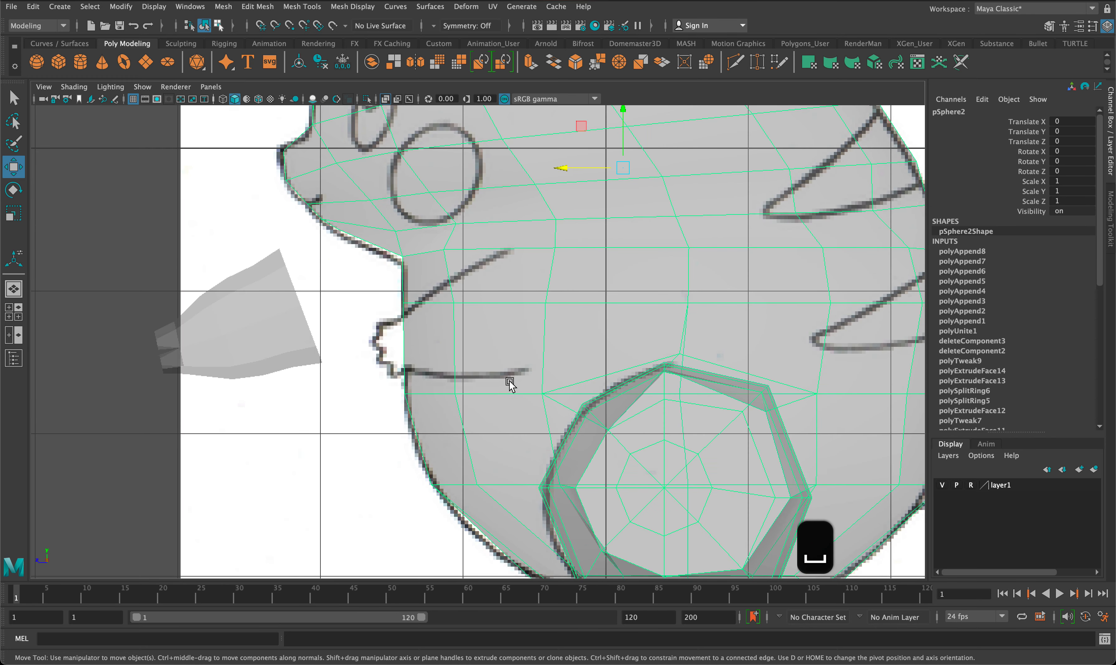
left_click(308, 6)
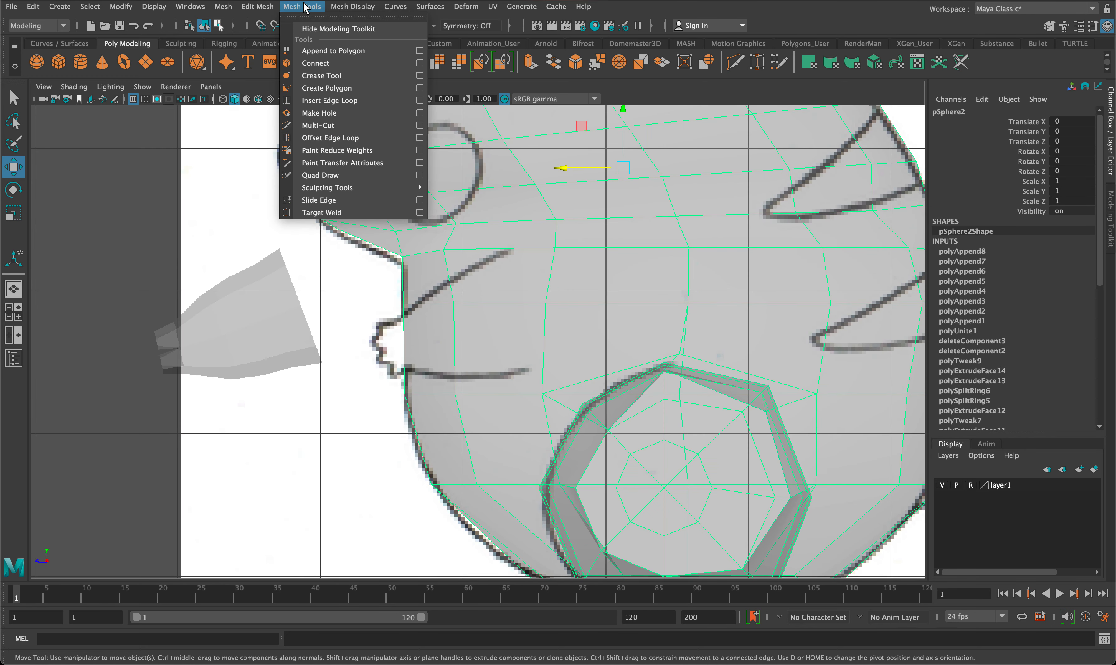
left_click(348, 100)
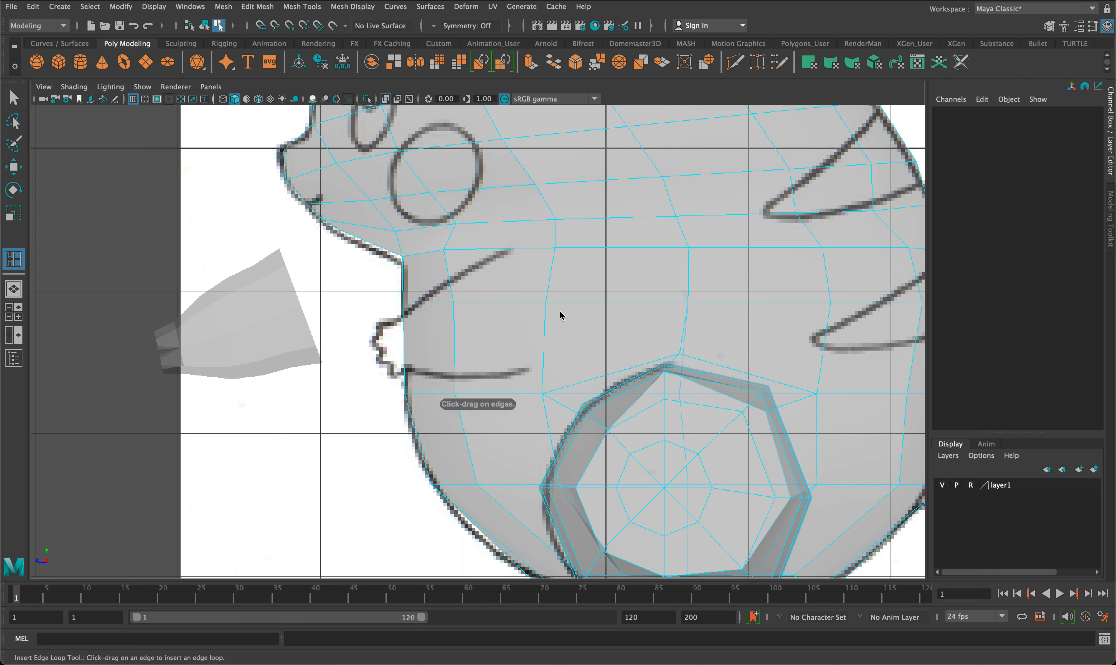
left_click_drag(539, 370, 541, 368)
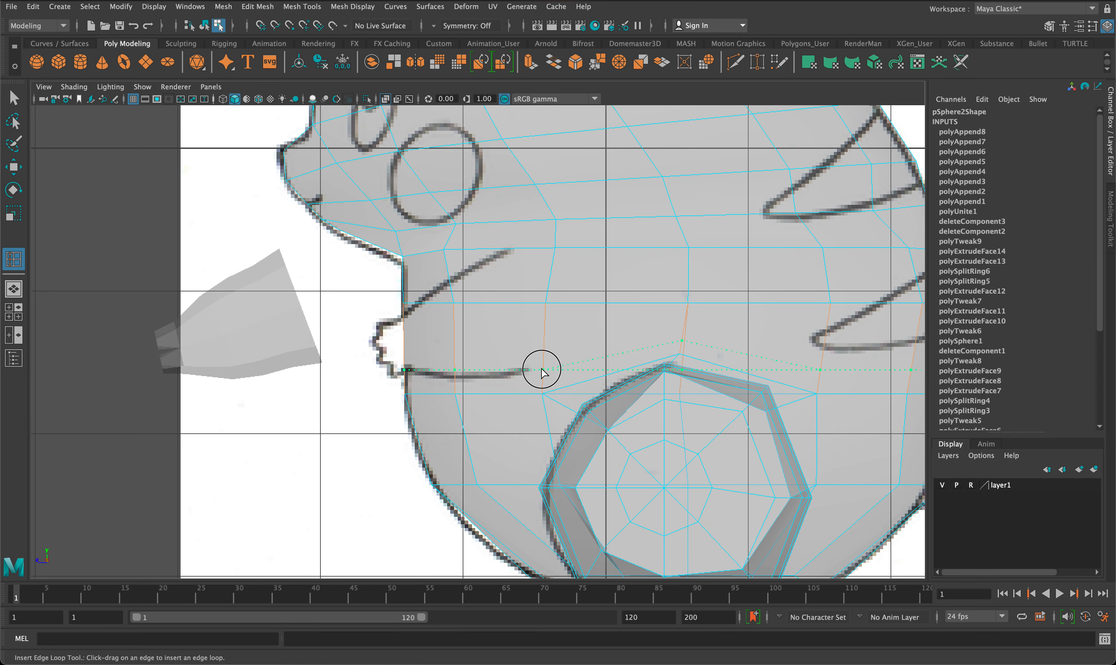
left_click_drag(542, 361, 543, 365)
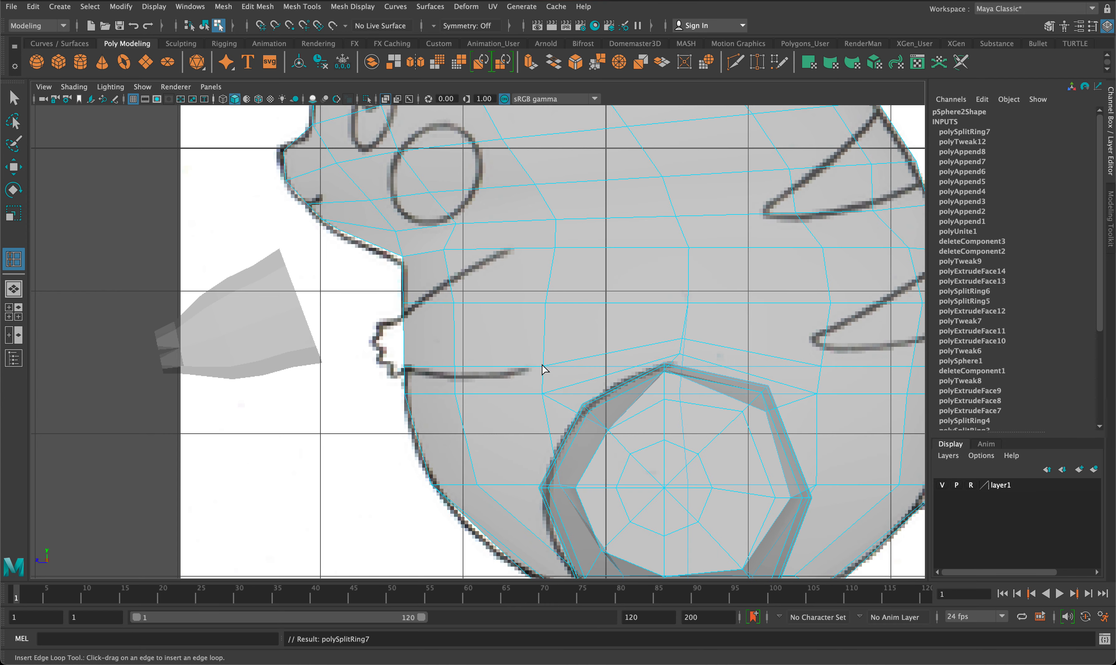
key("q")
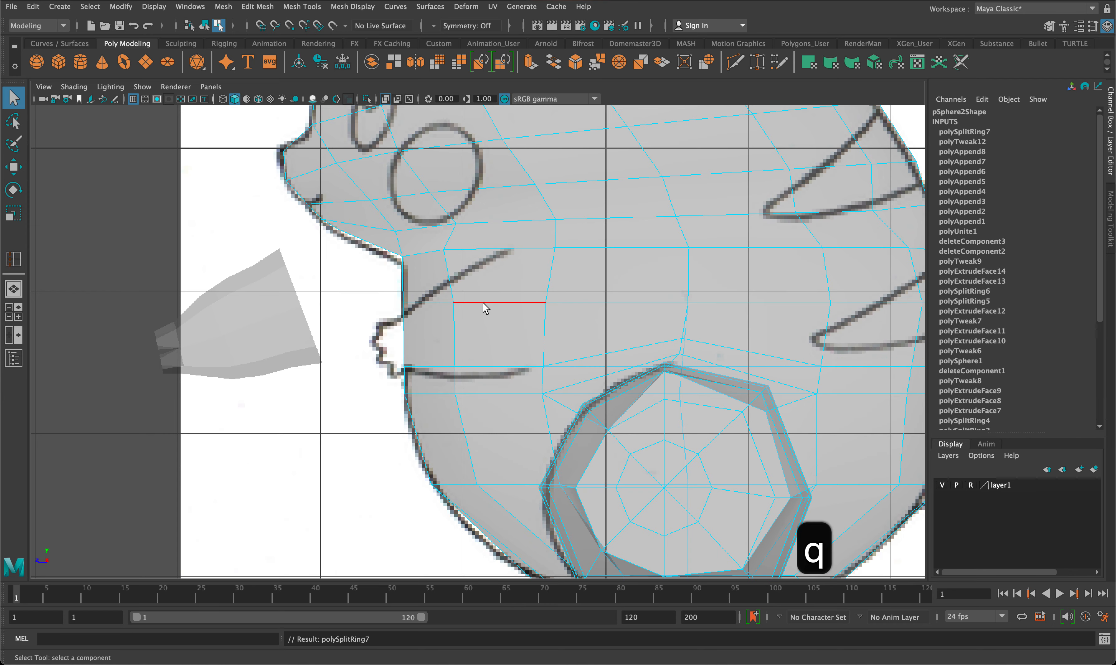
Delete the four body faces behind the arm, two across and two down, to open a hole for attaching it
key("space")
key("space")
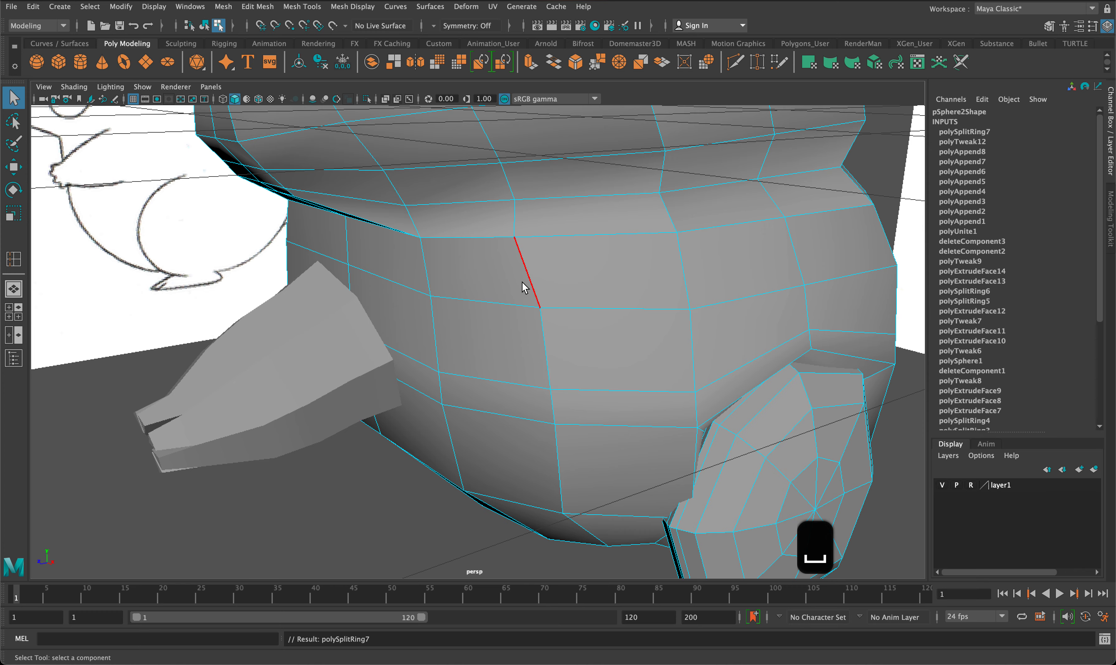
right_click_drag(523, 281, 526, 301)
left_click_drag(537, 296, 579, 277, "alt")
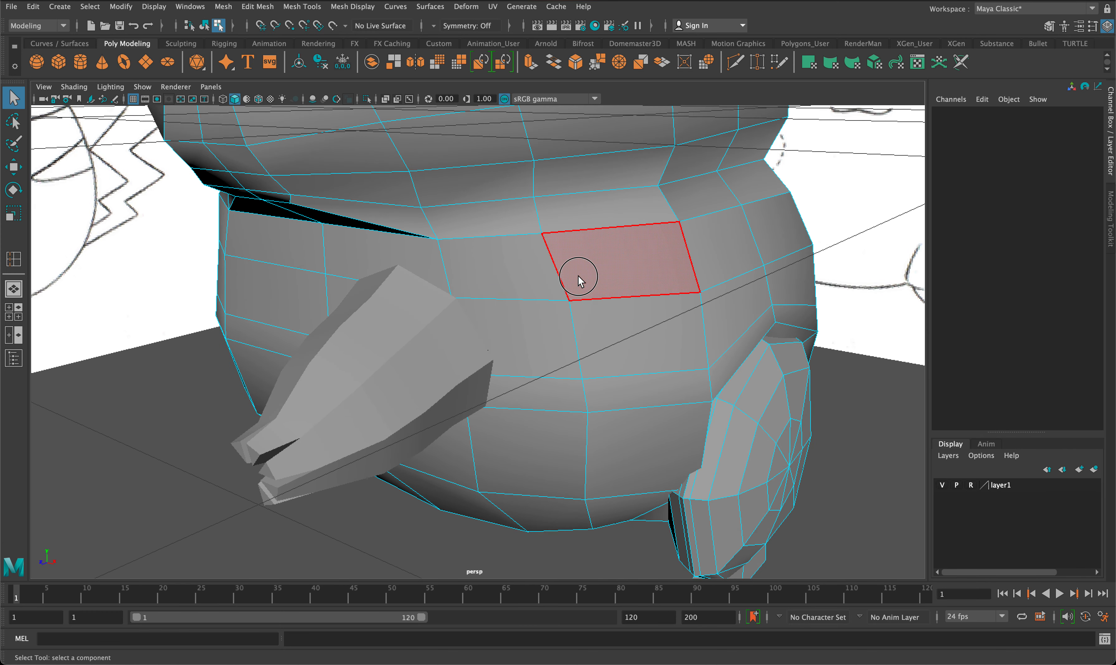
left_click(578, 277)
left_click(588, 332, "shift")
left_click(527, 317, "shift")
left_click(524, 292, "shift")
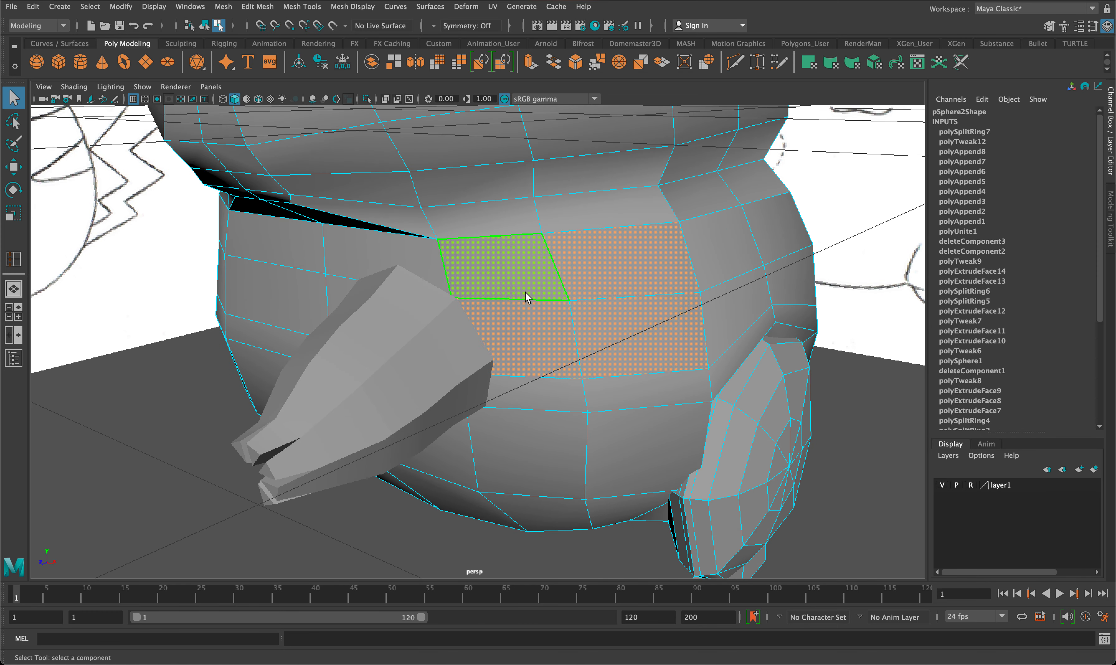
key("BackSpace")
Delete all eight triangular cap faces on the arm's shoulder end
left_click_drag(540, 335, 234, 342, "alt")
left_click(252, 269)
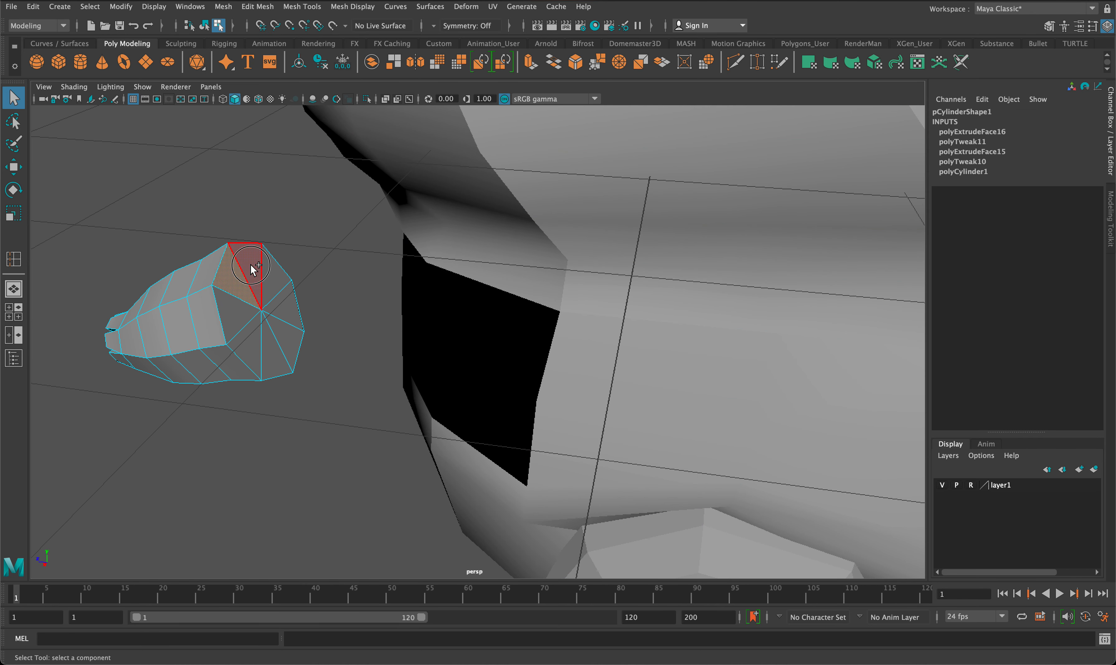
left_click(251, 265, "shift")
left_click(268, 276, "shift")
left_click(294, 320, "shift")
left_click(280, 343, "shift")
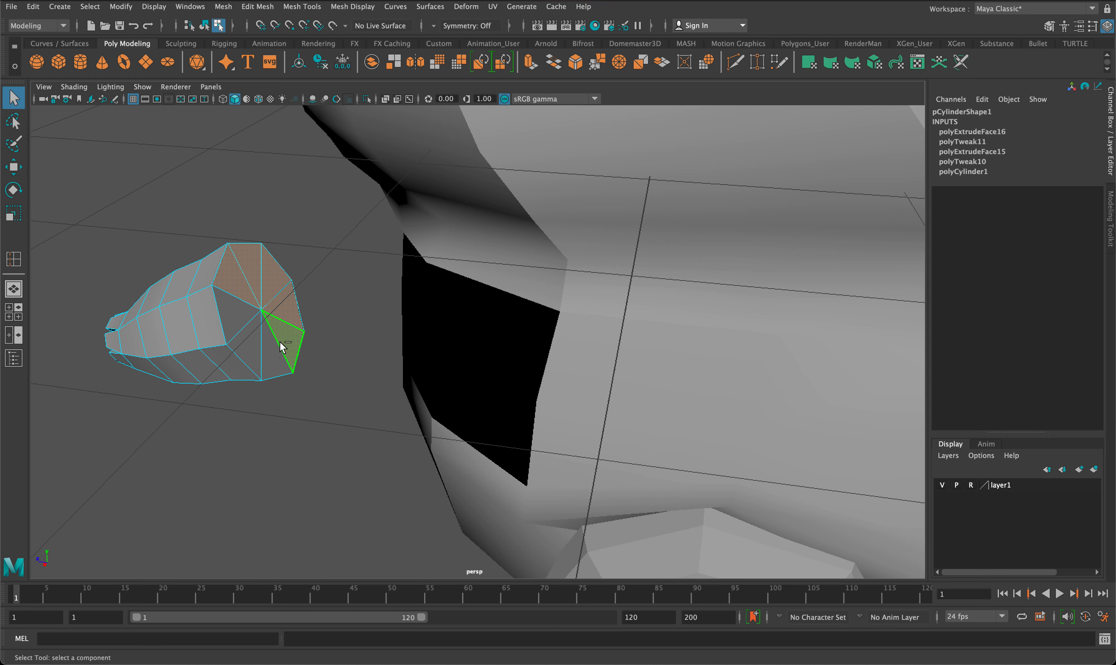
left_click(272, 352, "shift")
left_click(250, 328, "shift")
left_click(240, 325, "shift")
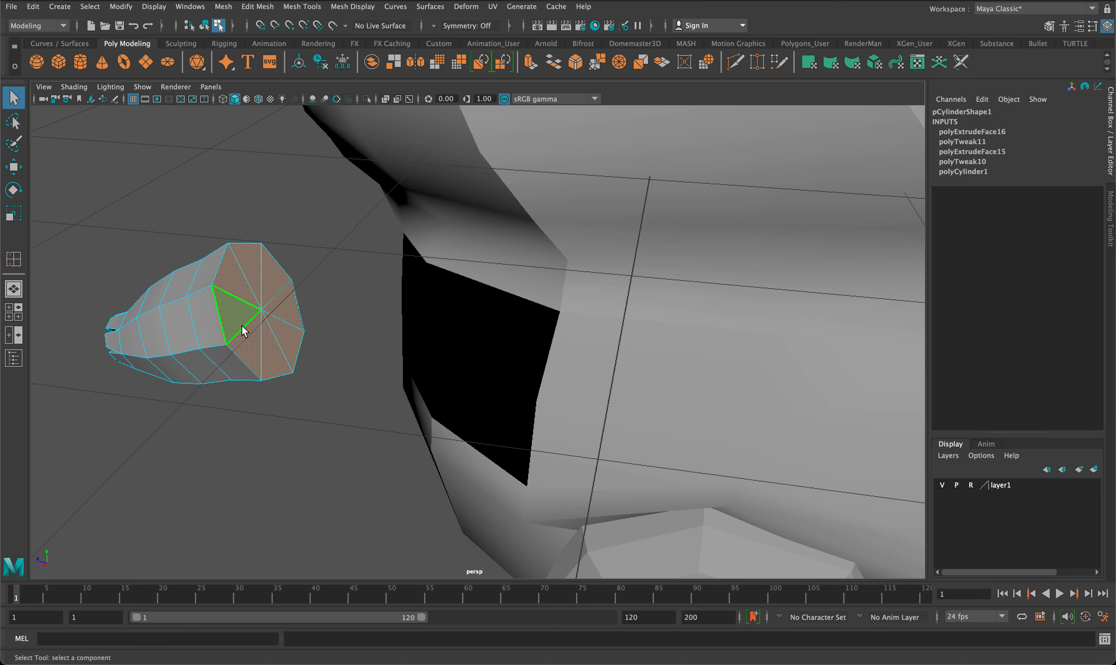
key("BackSpace")
Combine the arm and the body into one mesh
right_click_drag(457, 263, 503, 240)
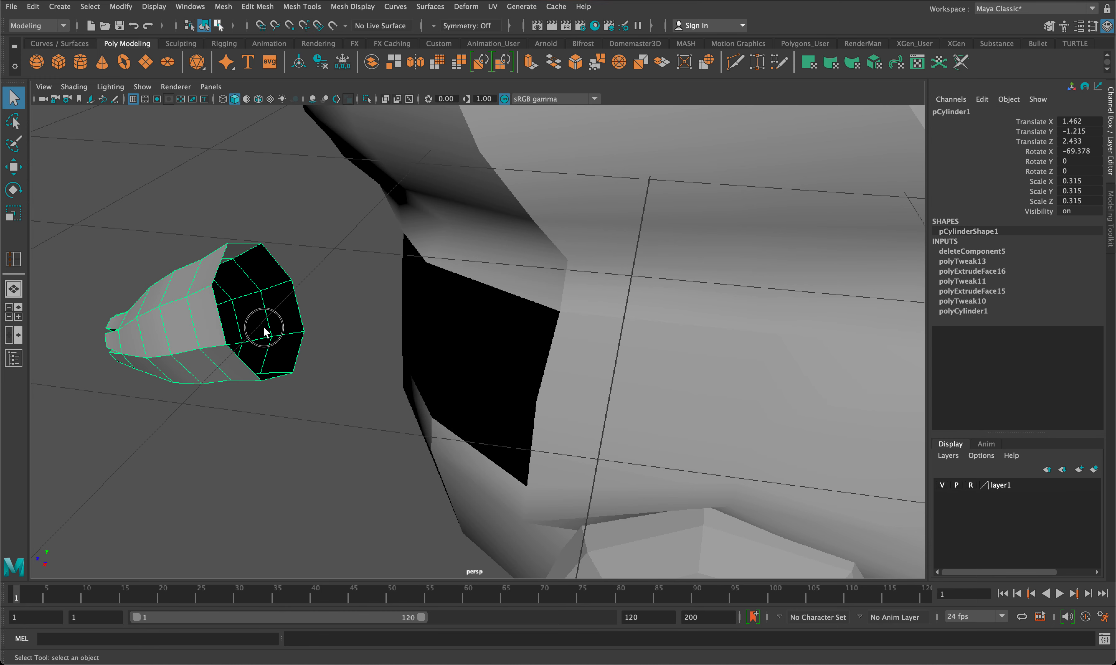
left_click(488, 271, "shift")
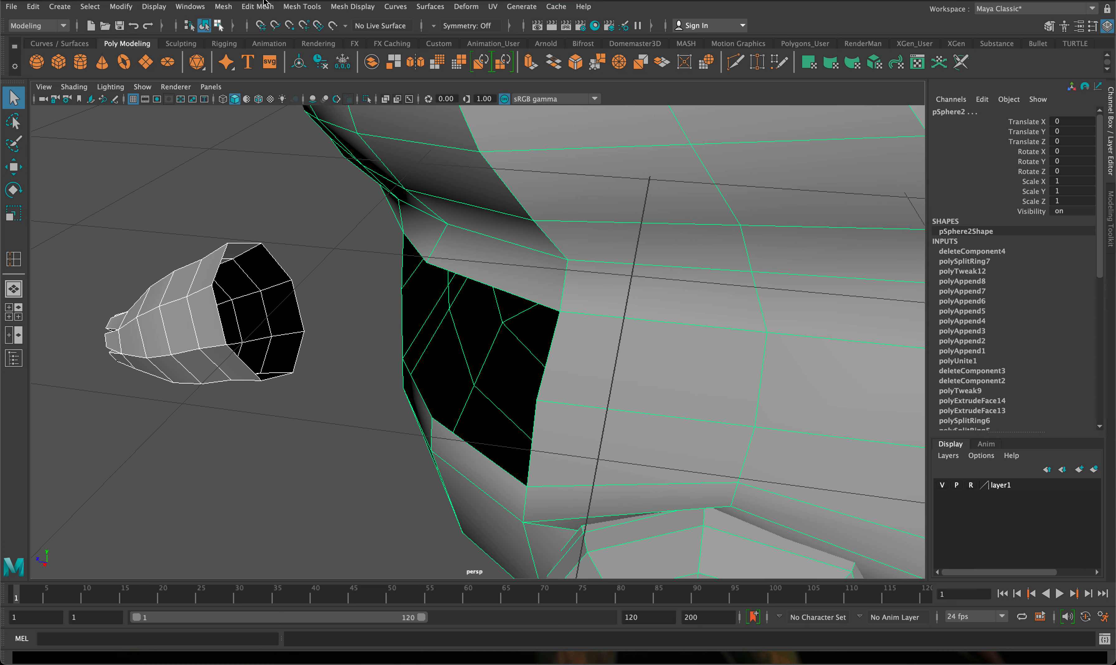
left_click(235, 7)
left_click(254, 51)
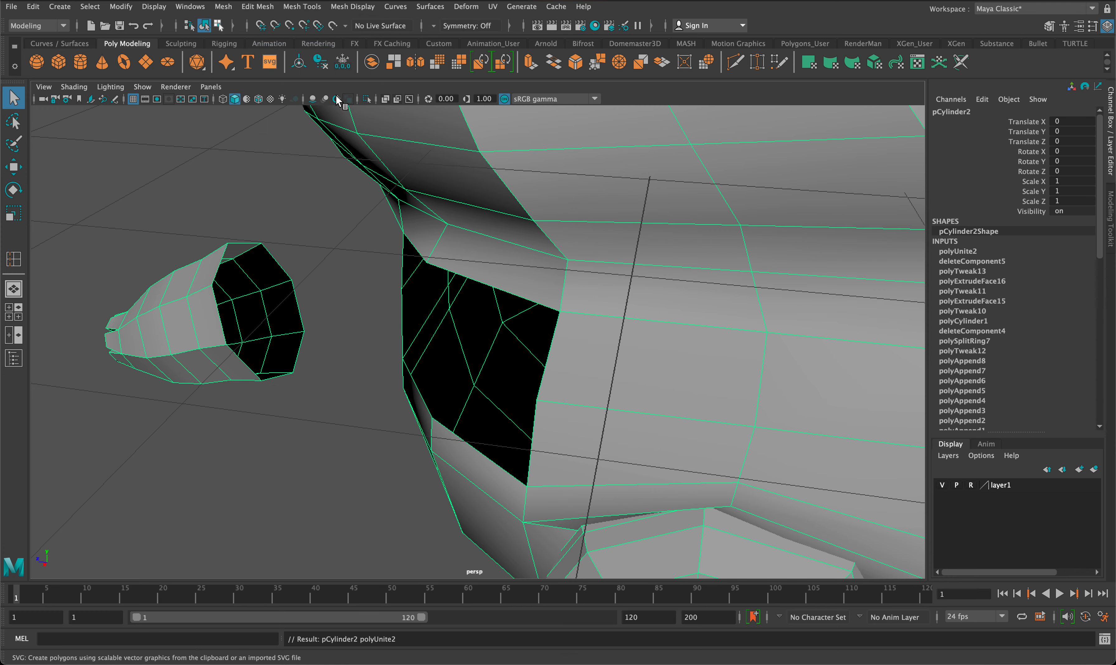
With Append to Polygon, bridge the arm's upper outer shoulder edge to the upper rear edge of the body hole
left_click_drag(539, 310, 619, 293, "alt")
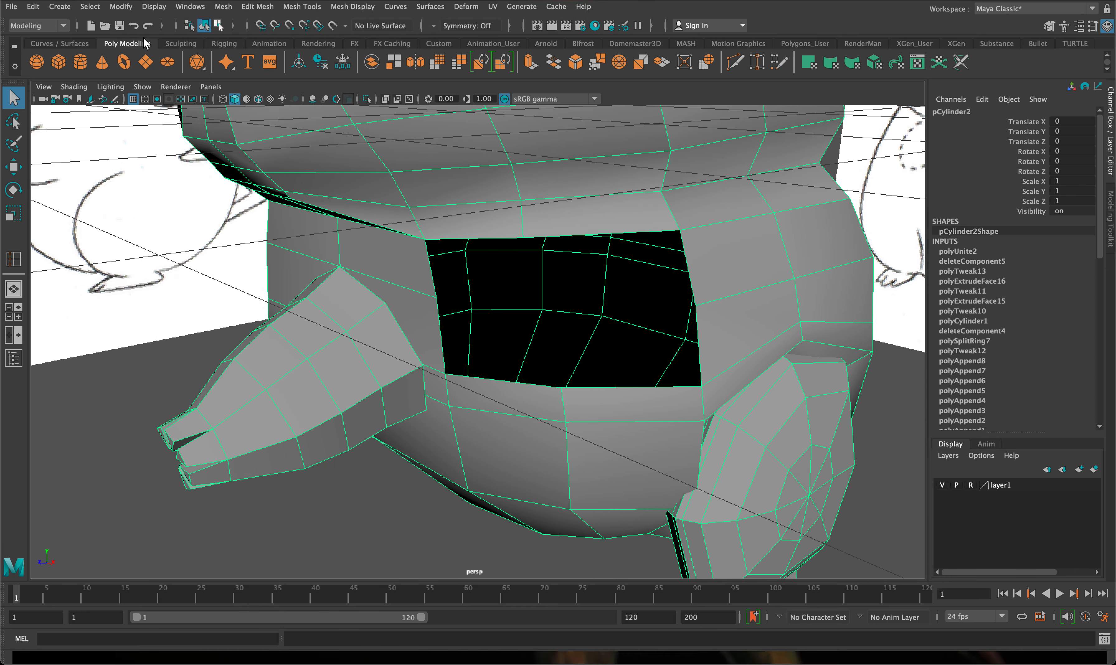
left_click(303, 6)
left_click(324, 50)
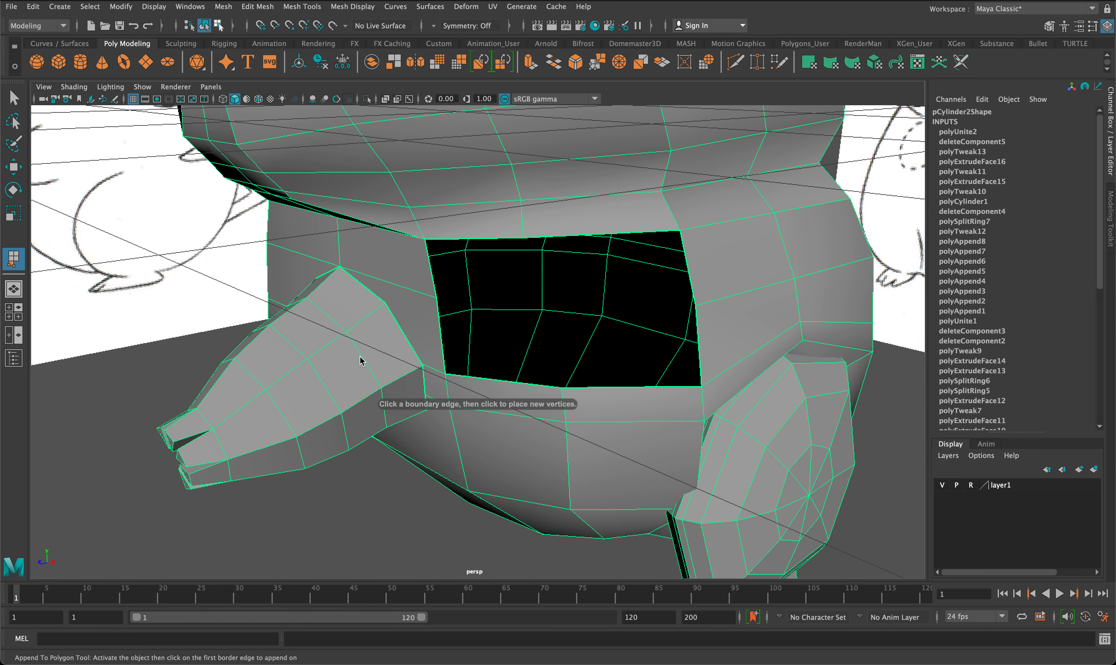
left_click(404, 334)
left_click(696, 289)
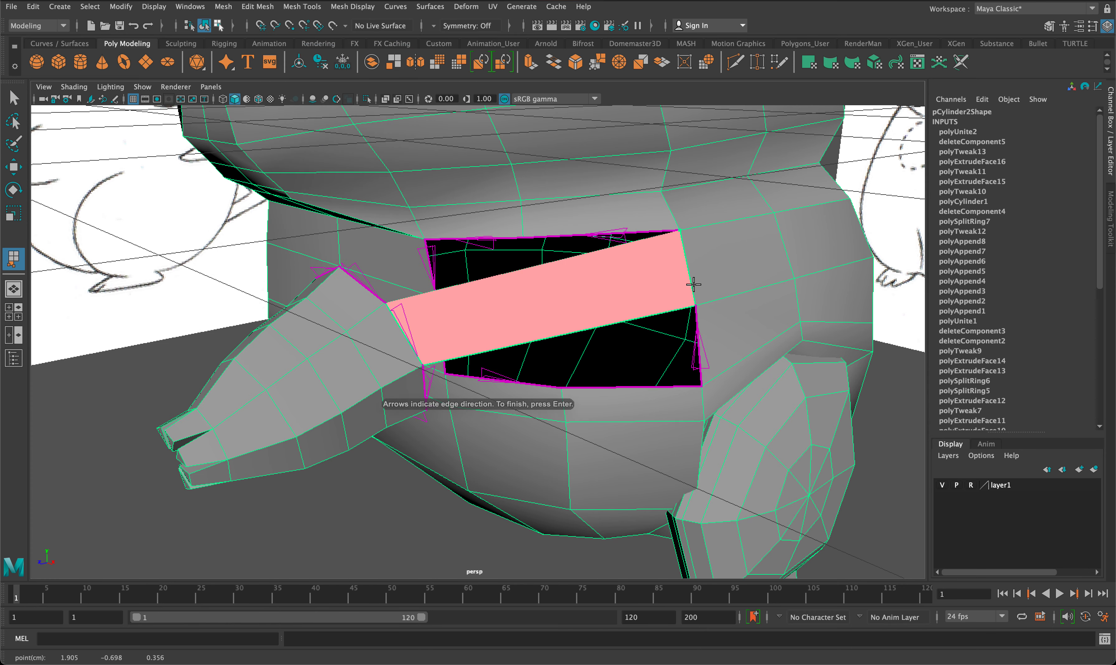
key("g")
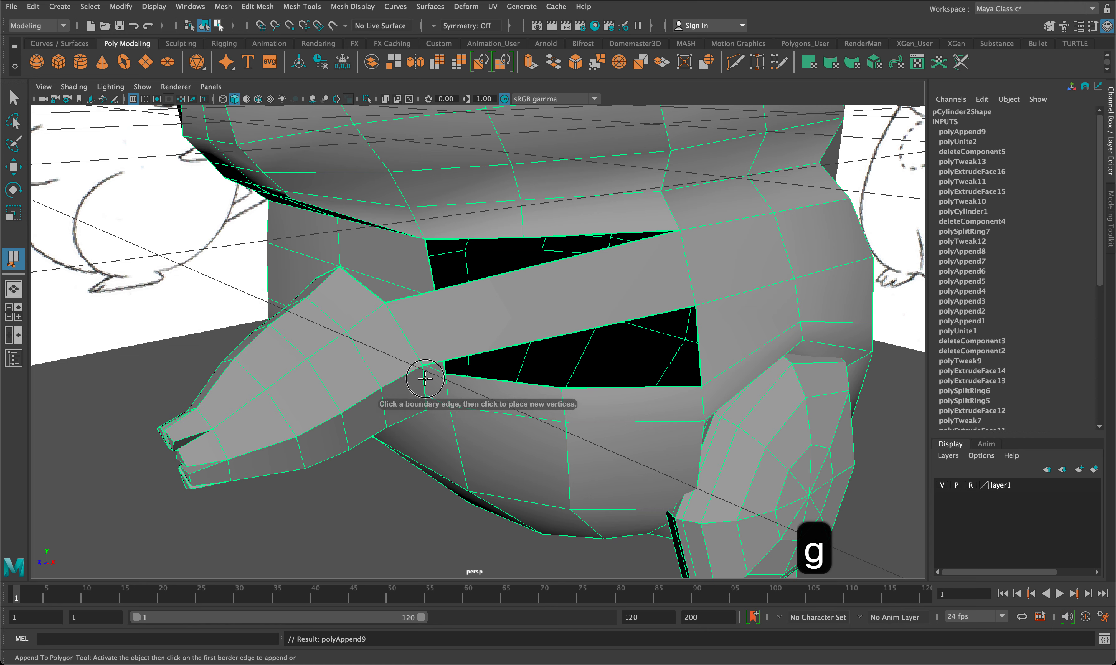
Append a face from the arm's lower outer shoulder edge to the lower rear edge of the body hole
left_click(425, 378)
left_click(701, 349)
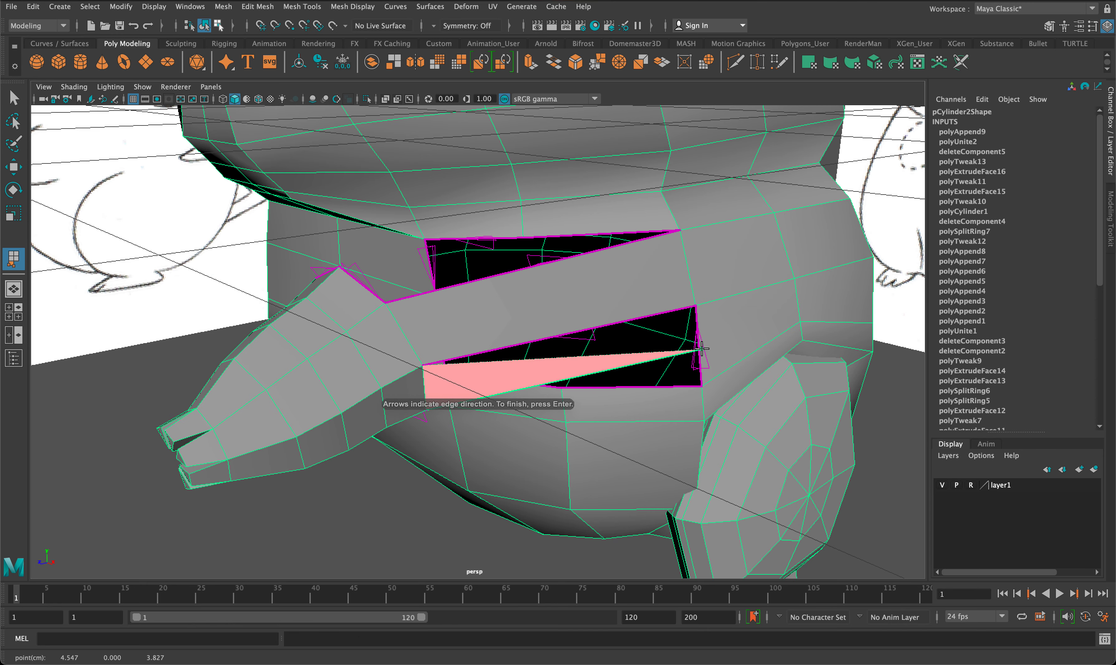
key("BackSpace")
key("BackSpace")
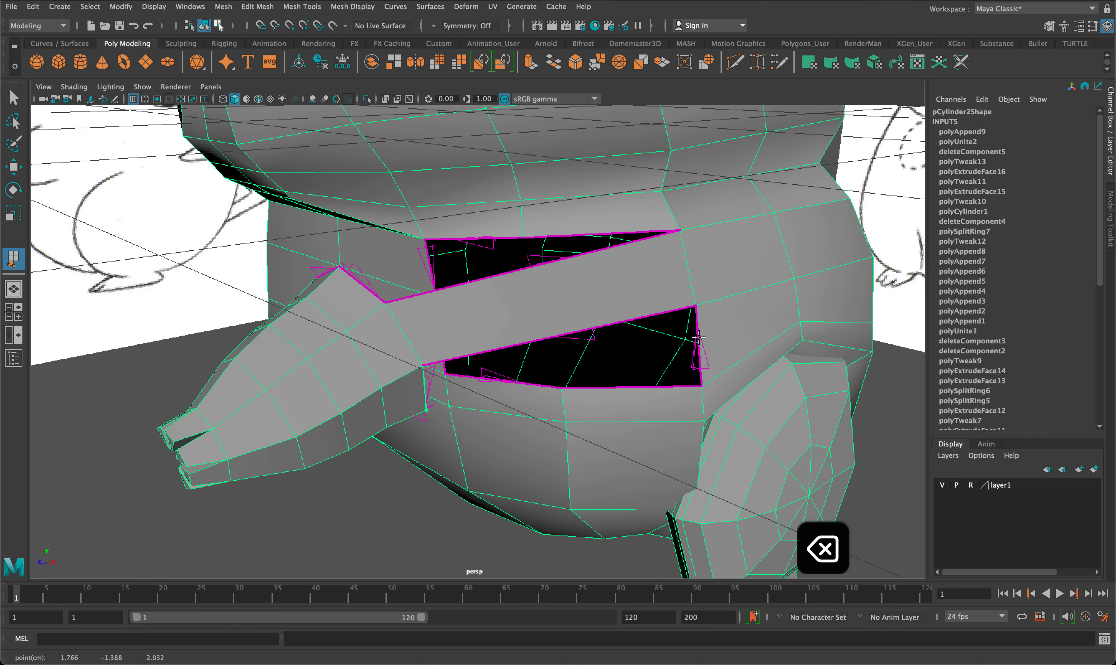
left_click(699, 337)
key("g")
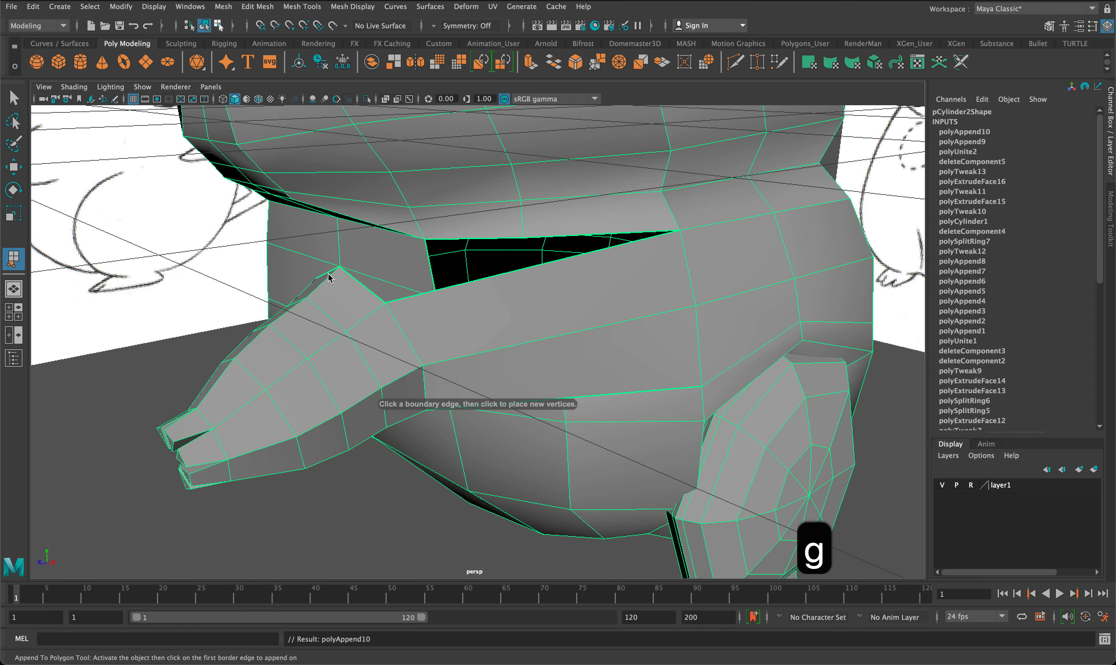
Append a face between the arm's top outer shoulder edge and the rear part of the hole's upper border
left_click(409, 296)
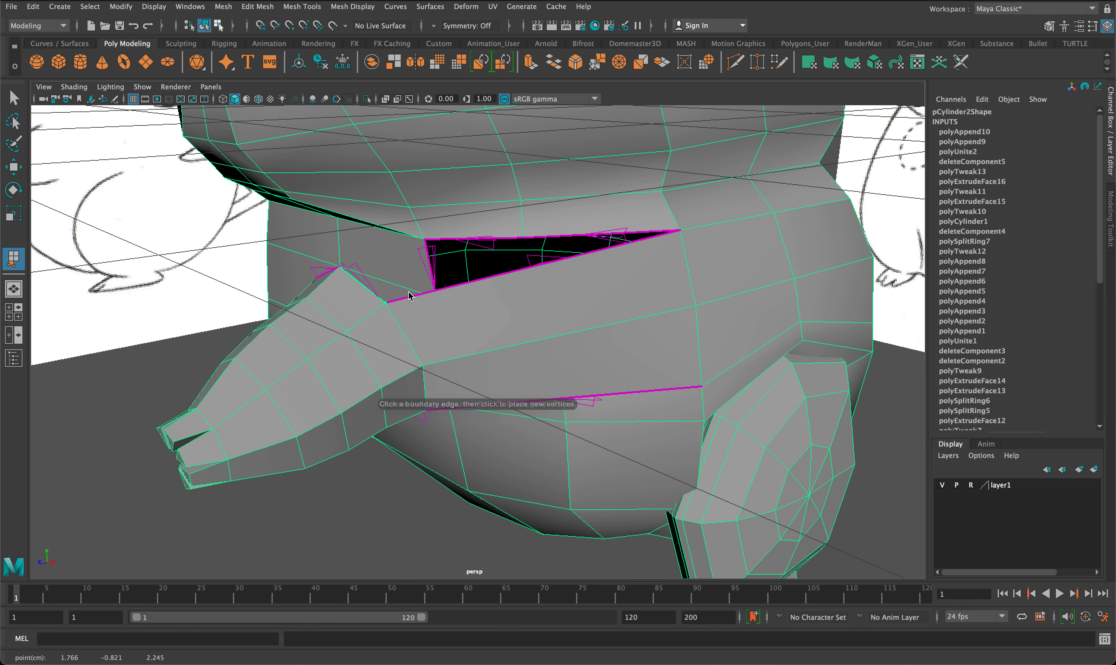
left_click(602, 240)
key("g")
Append two faces on the underside, joining the arm's bottom shoulder edges to the hole's lower border edges
left_click_drag(598, 242, 670, 179, "alt")
left_click(595, 225)
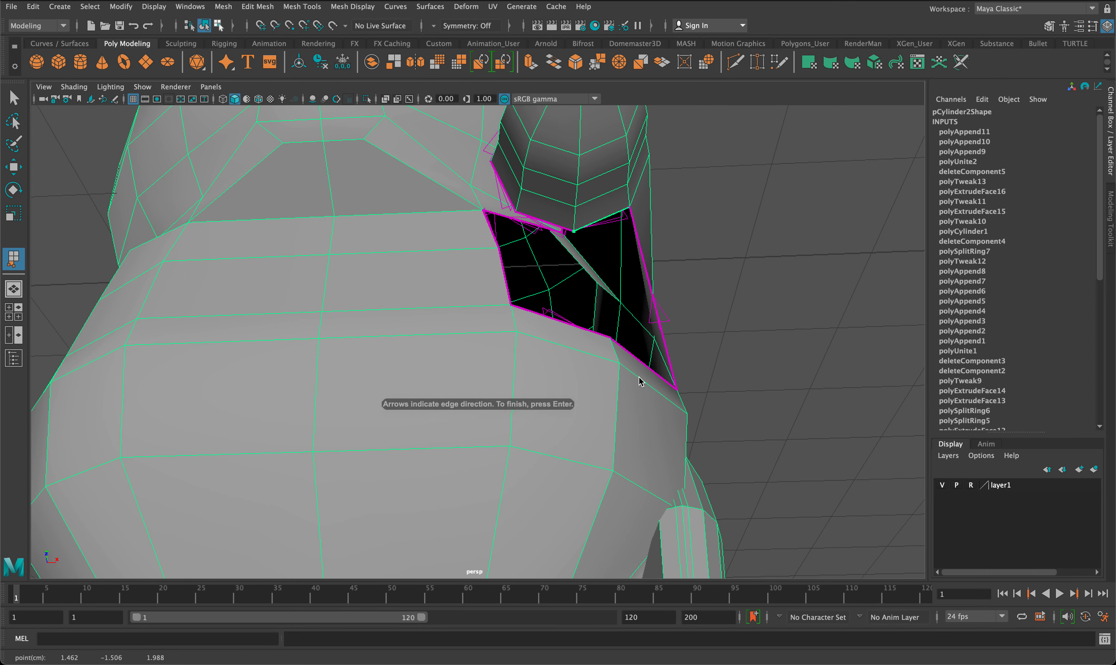
left_click(636, 362)
key("g")
left_click(586, 332)
left_click(550, 222)
left_click_drag(483, 261, 513, 317, "alt")
key("g")
Append two faces on the chest side, joining the arm's inner shoulder edges to the hole's front border edges
left_click(542, 316)
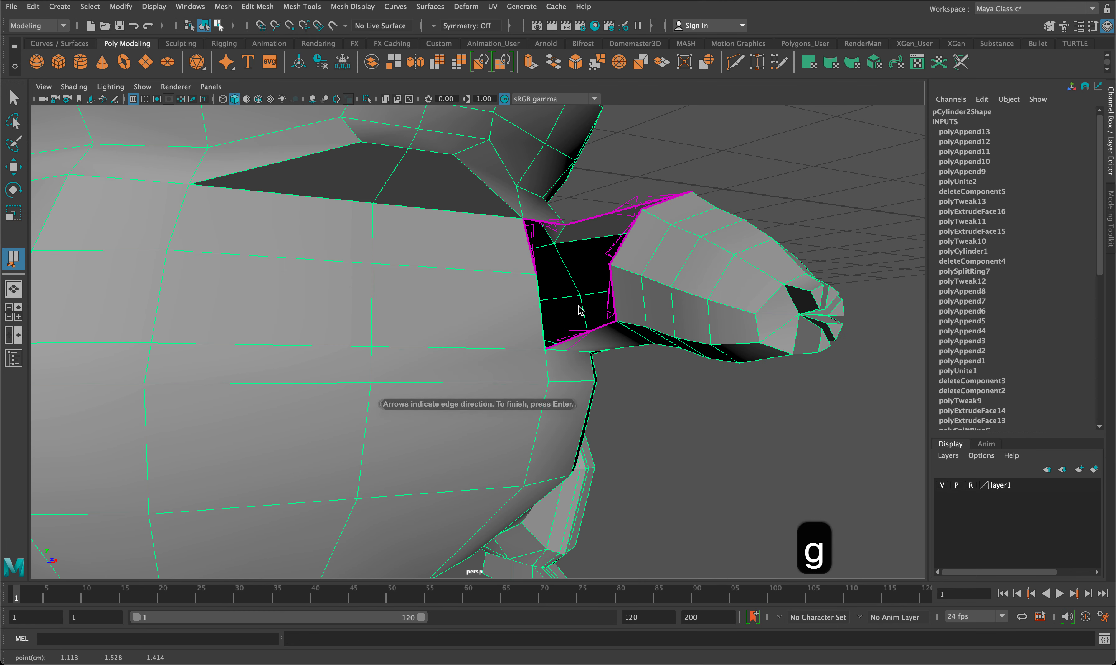
left_click(613, 301)
key("g")
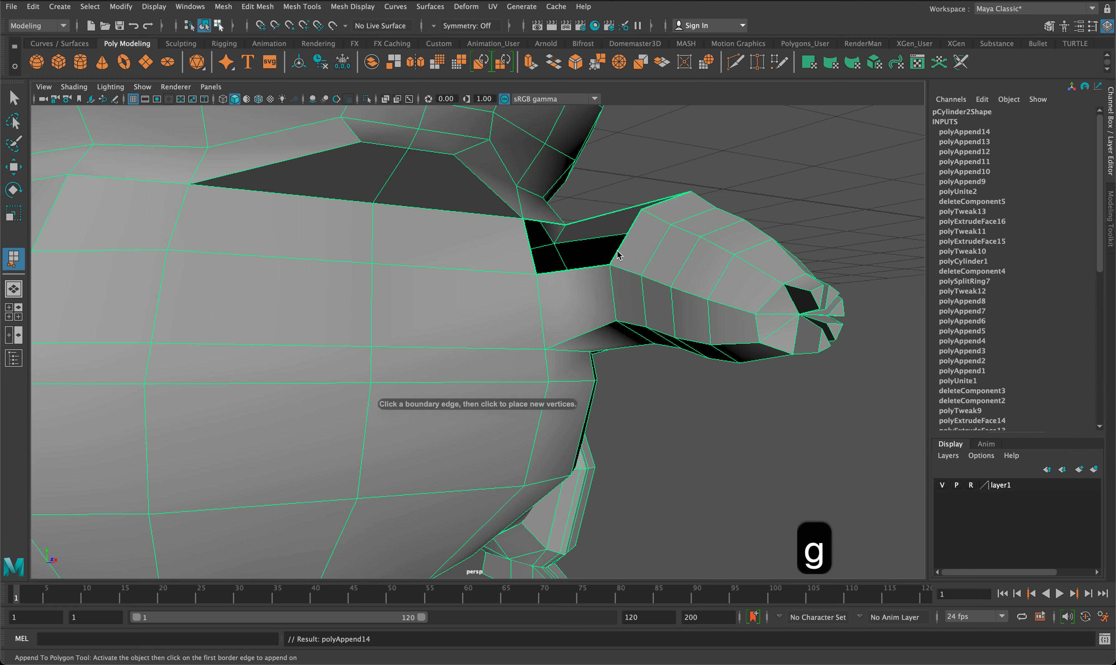
left_click(617, 252)
left_click(536, 251)
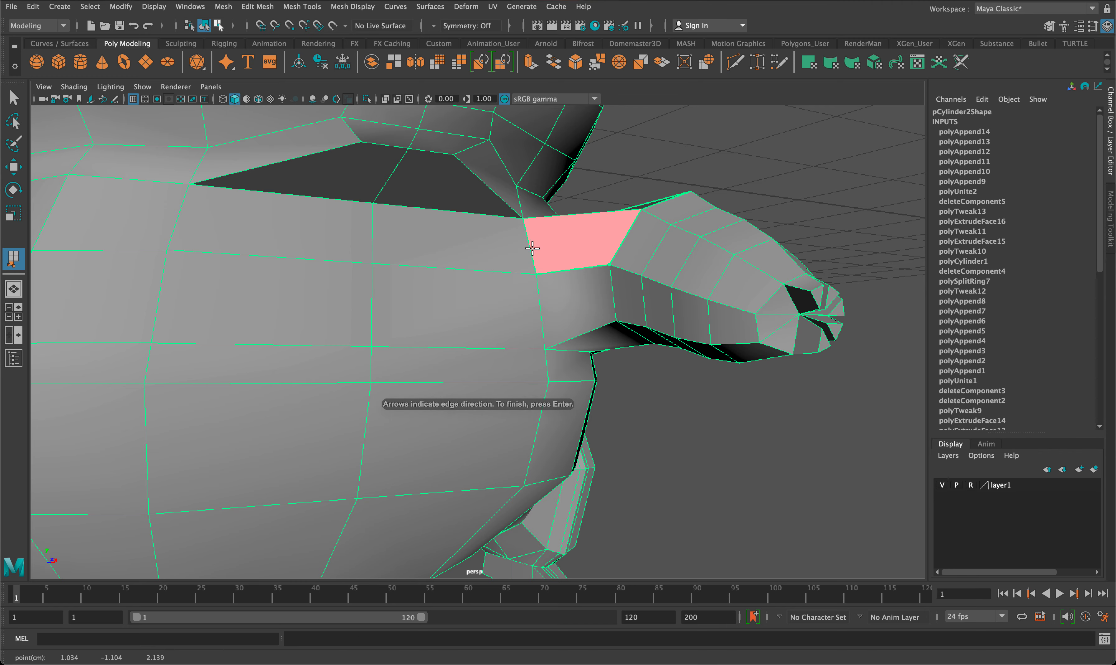
left_click_drag(530, 246, 517, 285, "alt")
key("g")
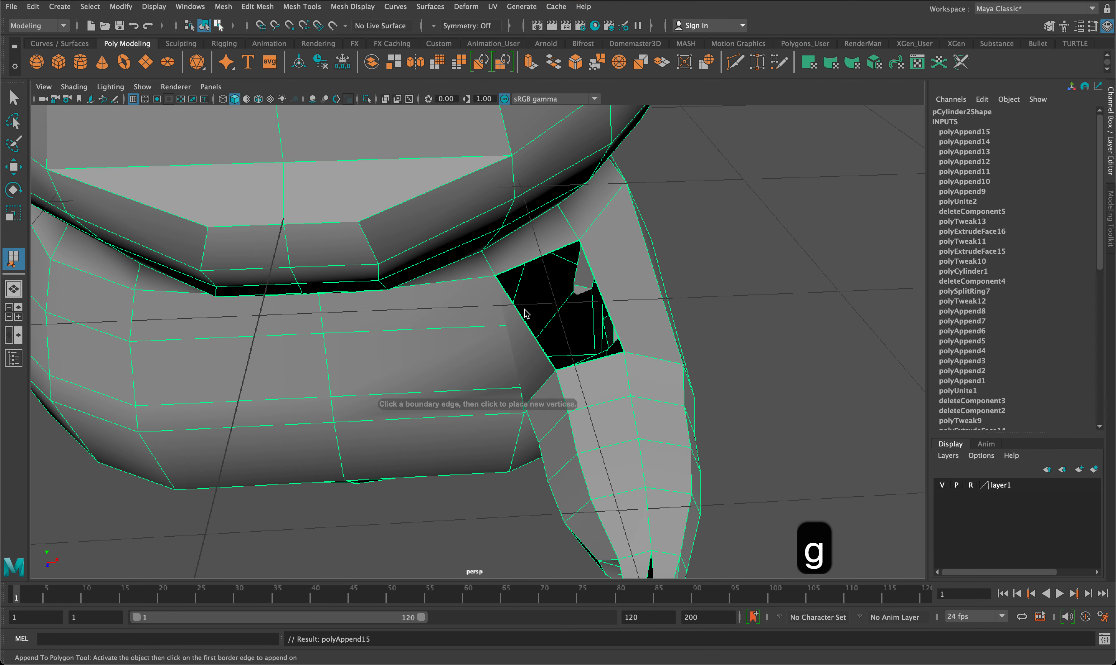
Append the last face over the remaining gap on top of the shoulder
left_click(523, 319)
left_click(605, 297)
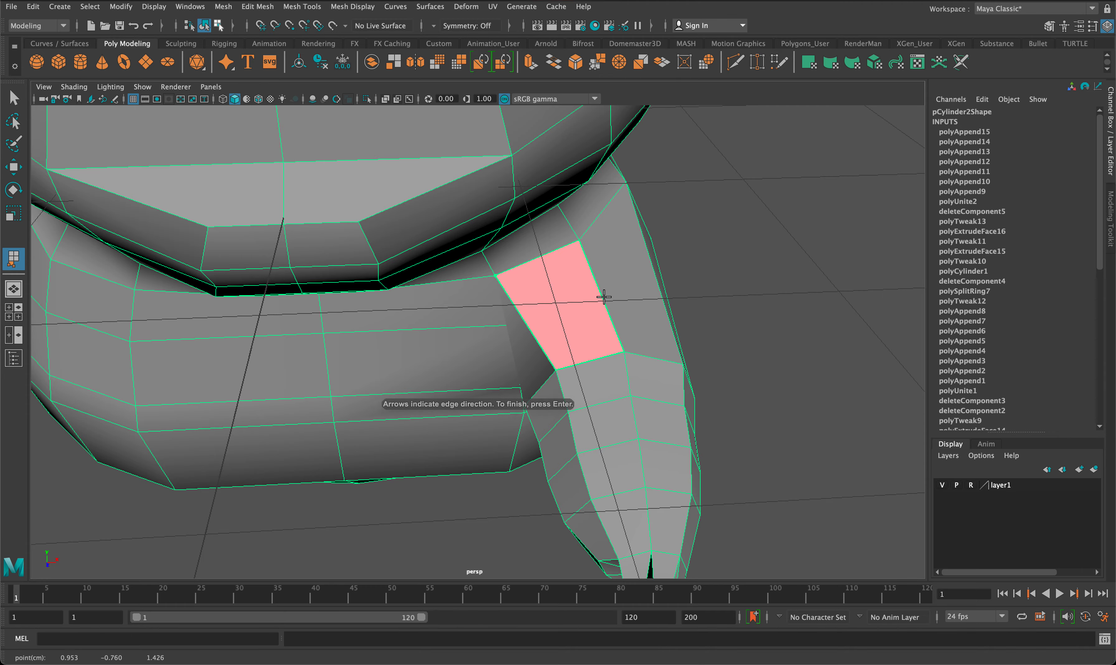
key("Return")
Select all the arm's vertices in the side view and move them back and slightly down until the shoulder end meets the chest outline
left_click_drag(635, 355, 545, 324, "alt")
key("space")
key("space")
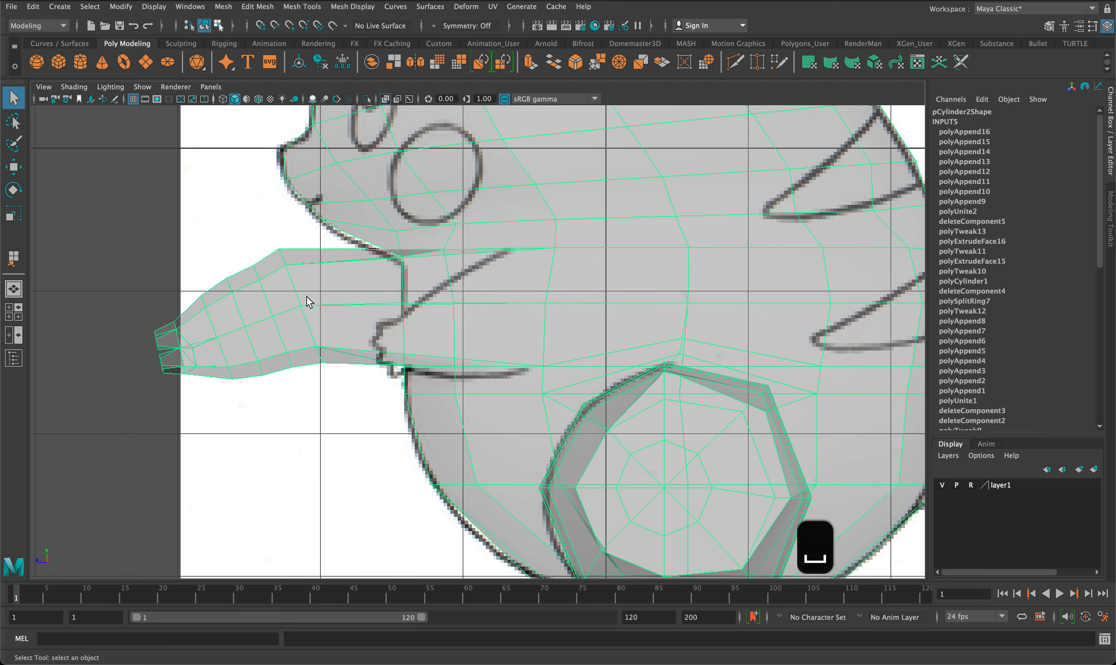
right_click_drag(256, 274, 117, 263)
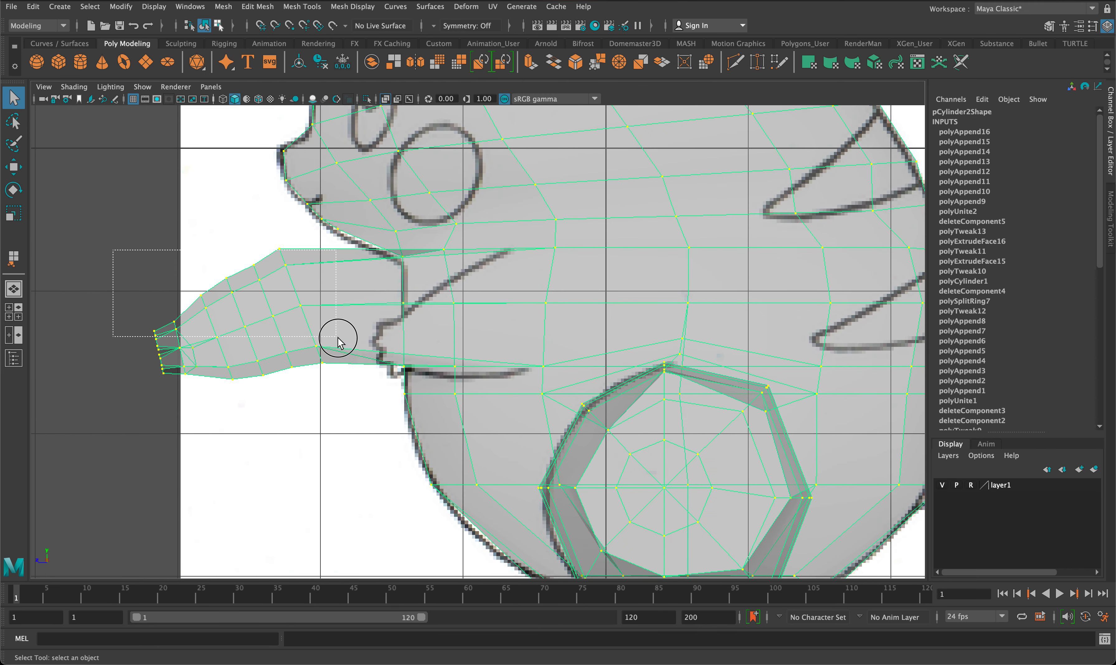
left_click_drag(337, 339, 349, 403)
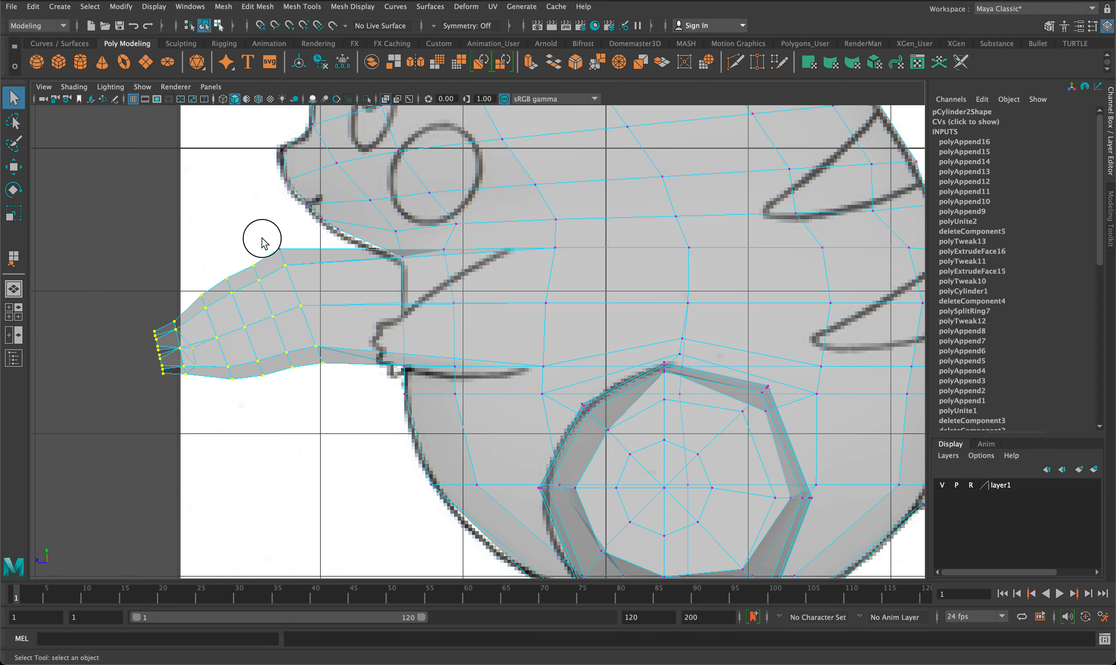
key("w")
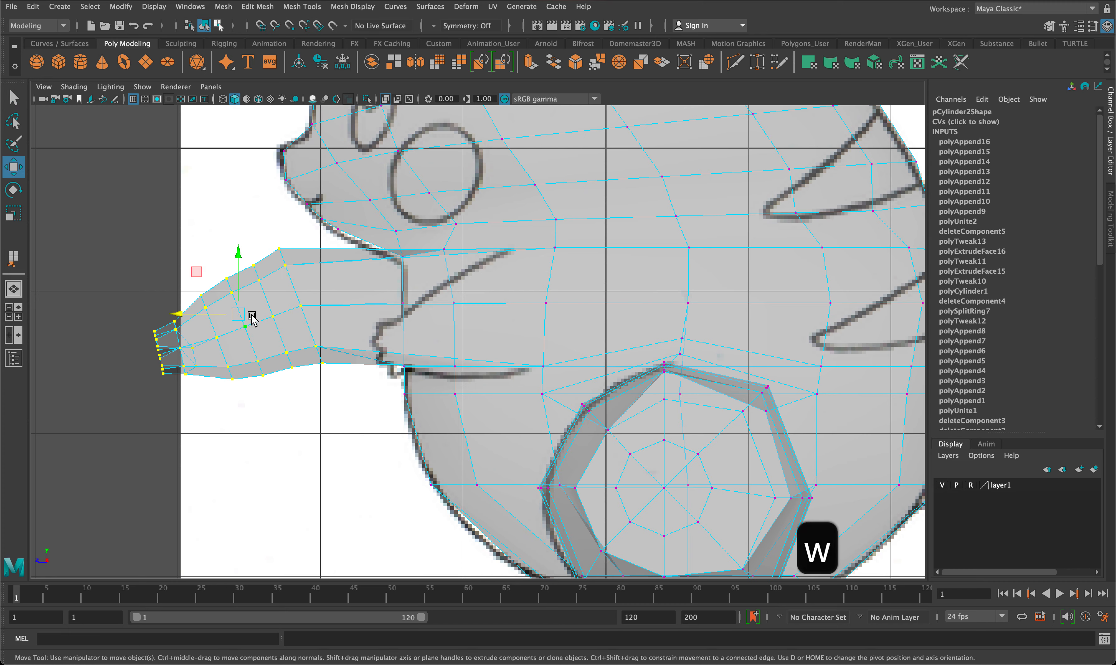
left_click_drag(252, 318, 337, 340)
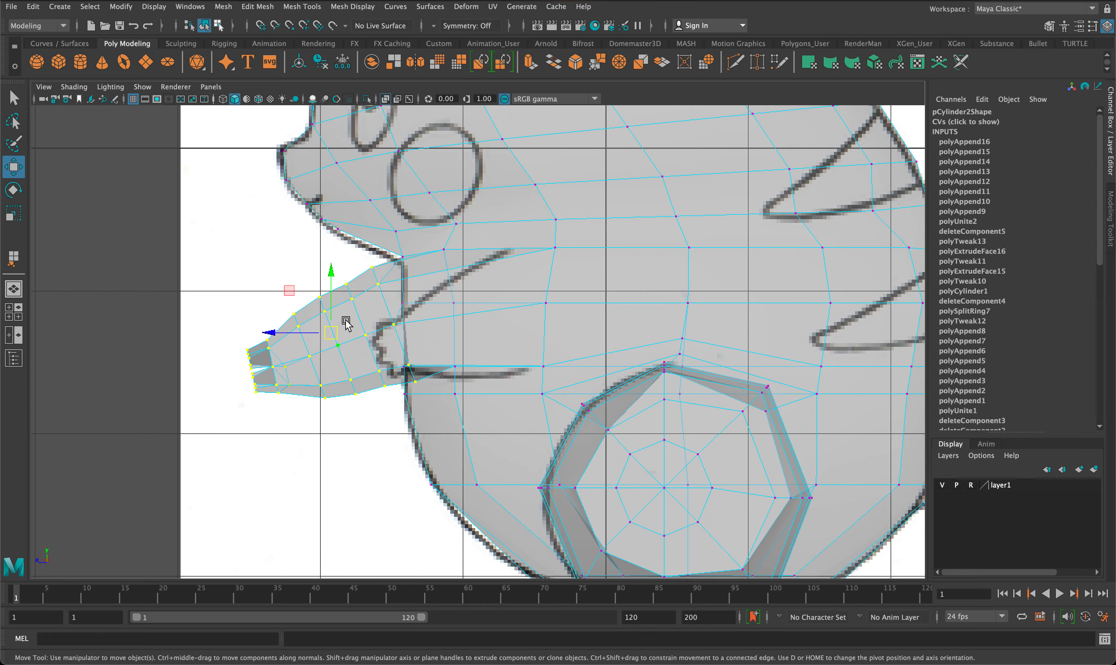
Examine the attached arm from several angles, with and without smooth preview, and compare the whole model with the reference drawings
key("space")
key("space")
left_click_drag(692, 193, 575, 299, "alt")
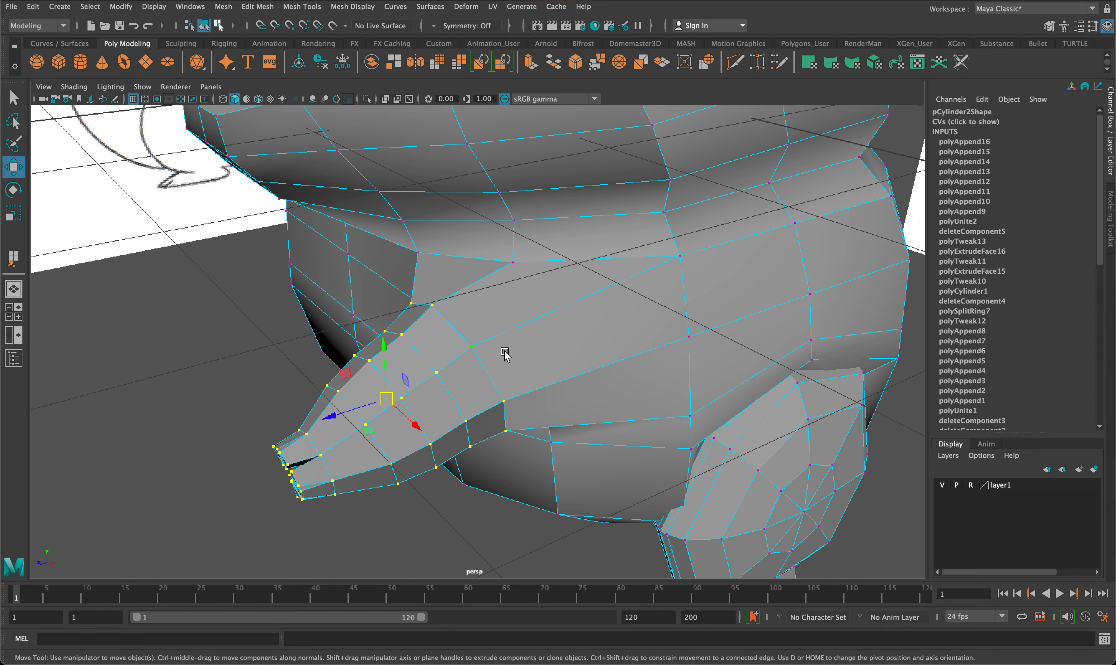
left_click_drag(500, 358, 570, 290, "alt")
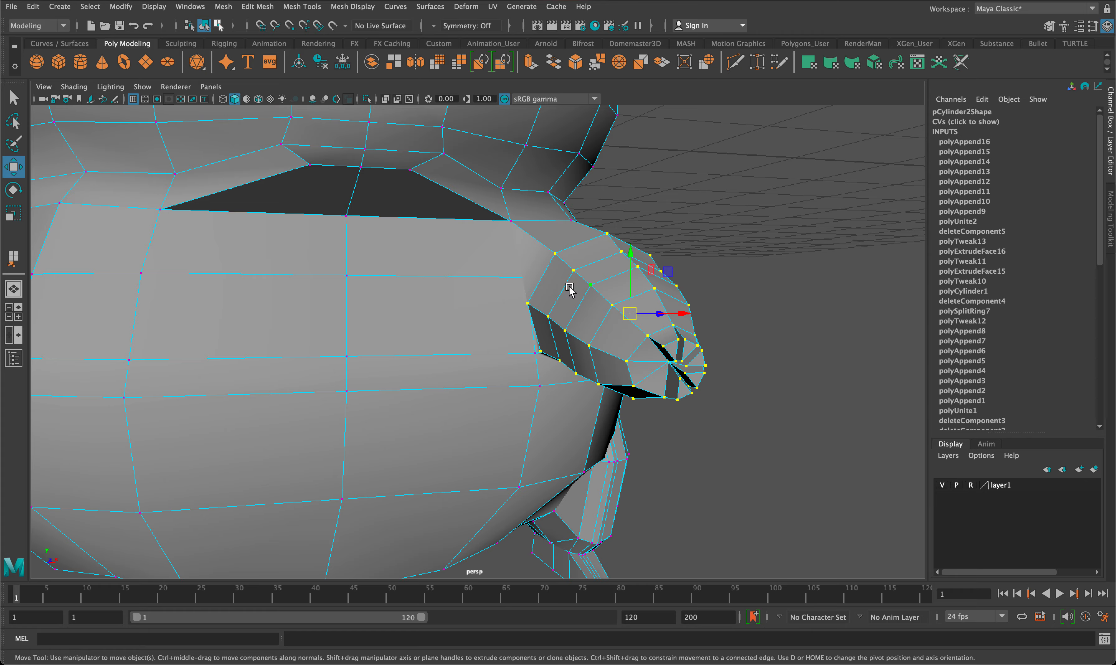
left_click_drag(724, 340, 484, 463, "alt")
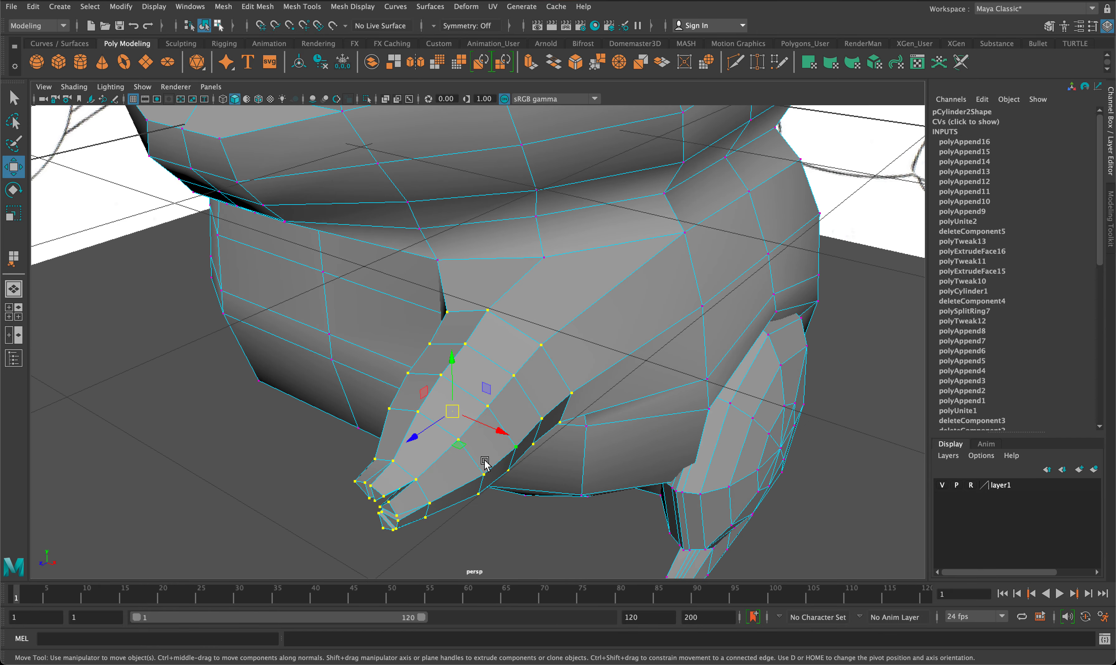
left_click_drag(417, 442, 559, 364, "alt")
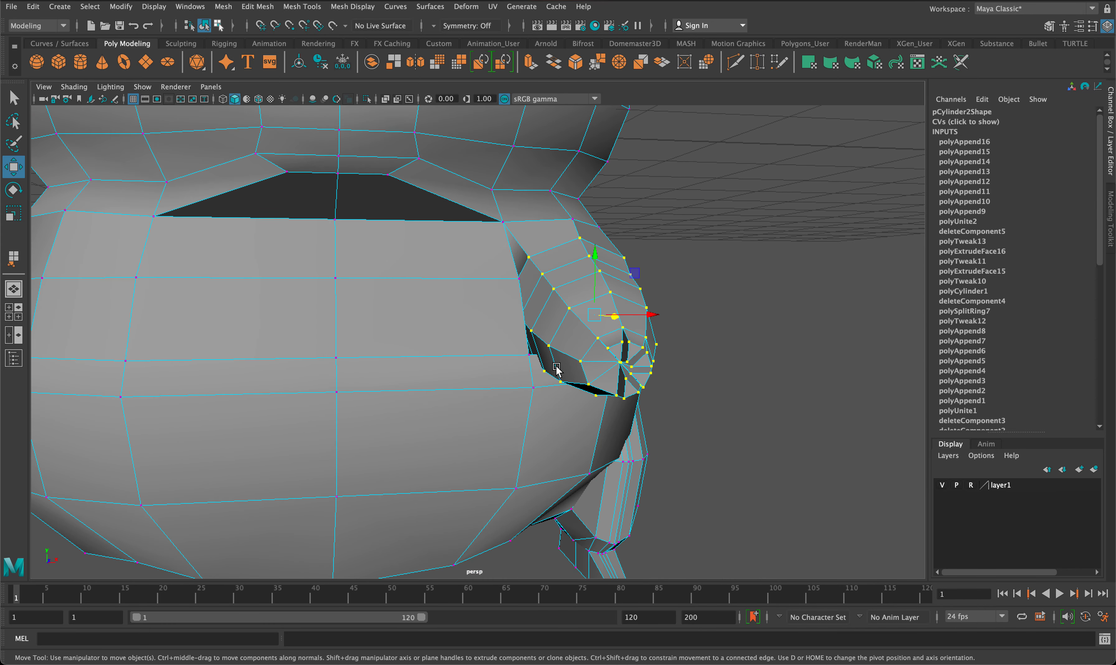
key("3")
key("1")
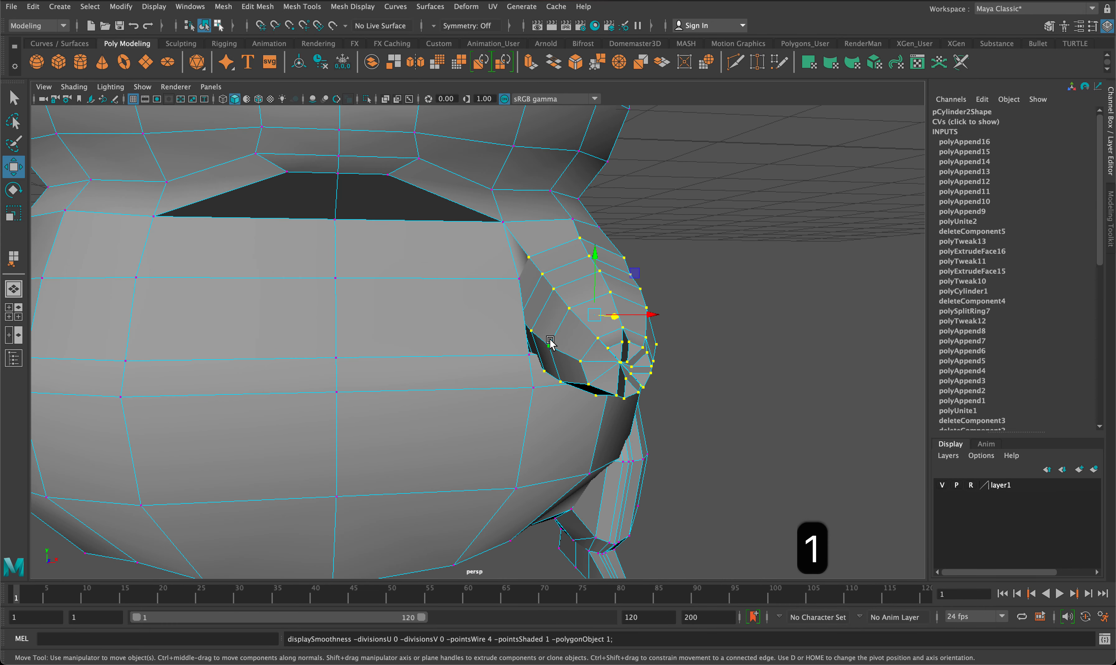
scroll(765, 317, "down", 5)
left_click_drag(760, 314, 690, 319, "alt")
scroll(705, 323, "down", 8)
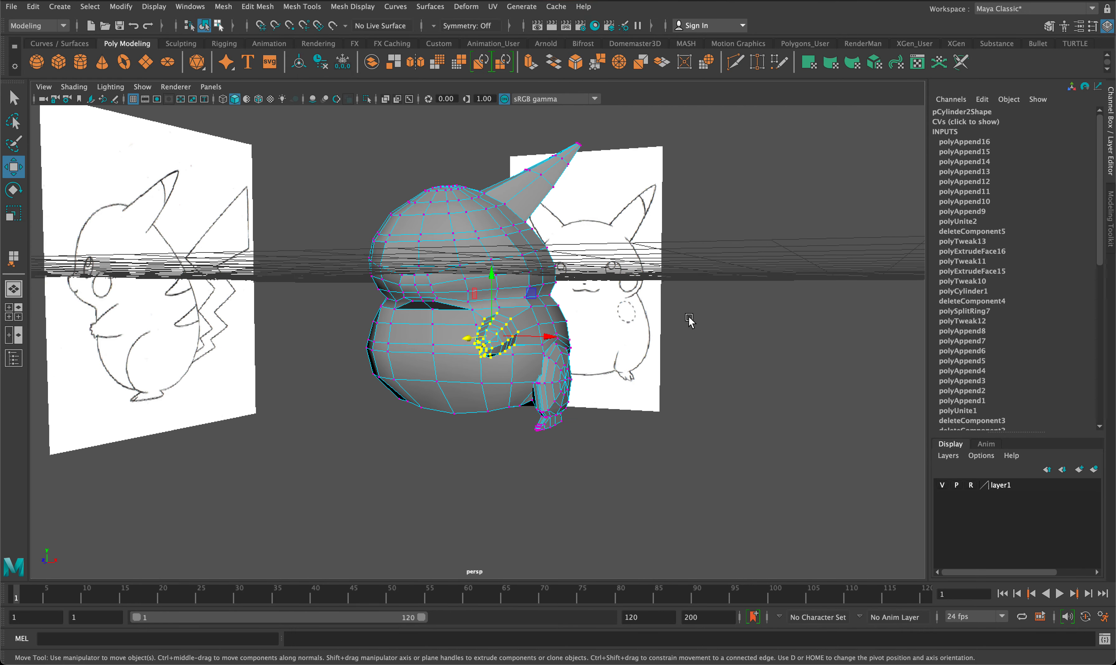